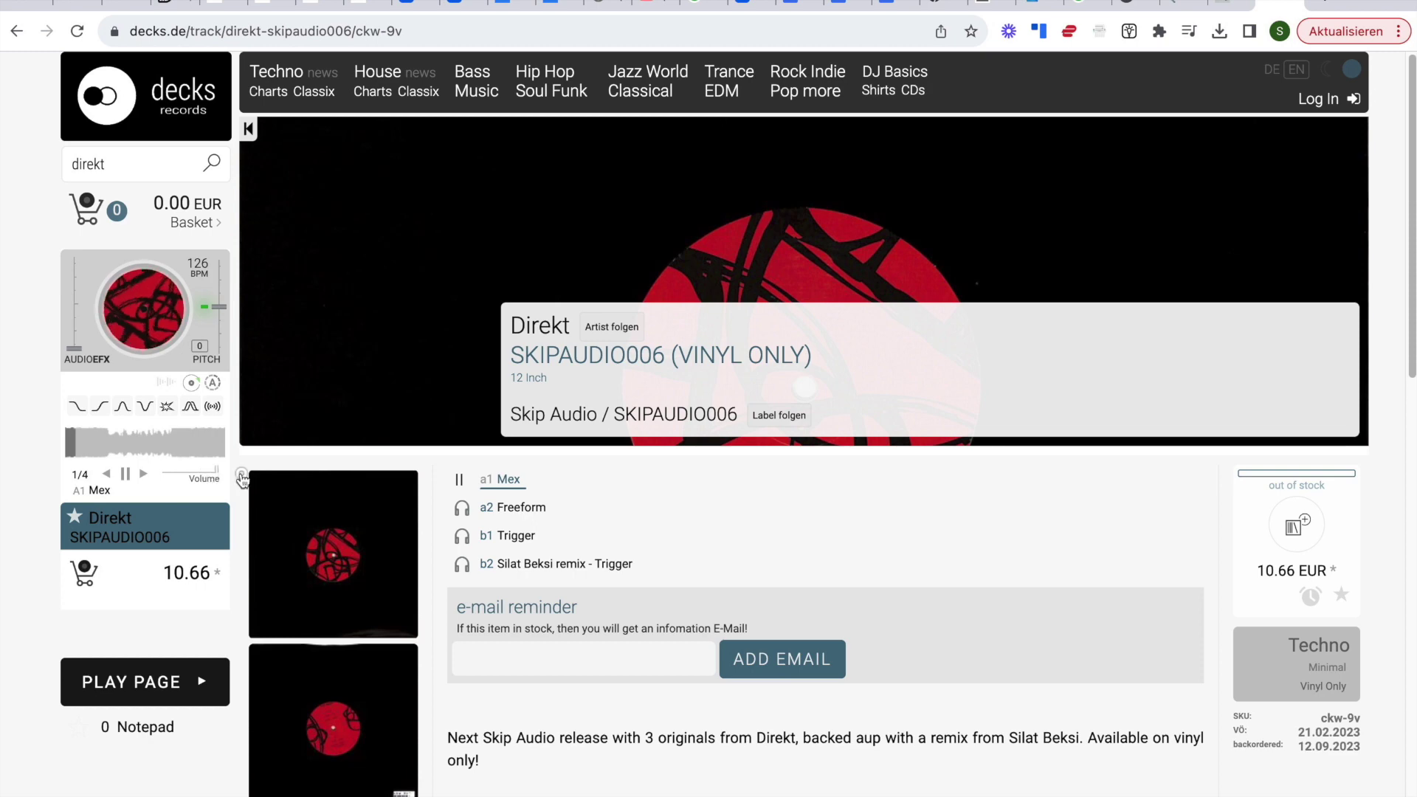
# - Skip ahead in the a1 Mex preview, then preview a2 Freeform and b1 Trigger
pyautogui.click(176, 452)
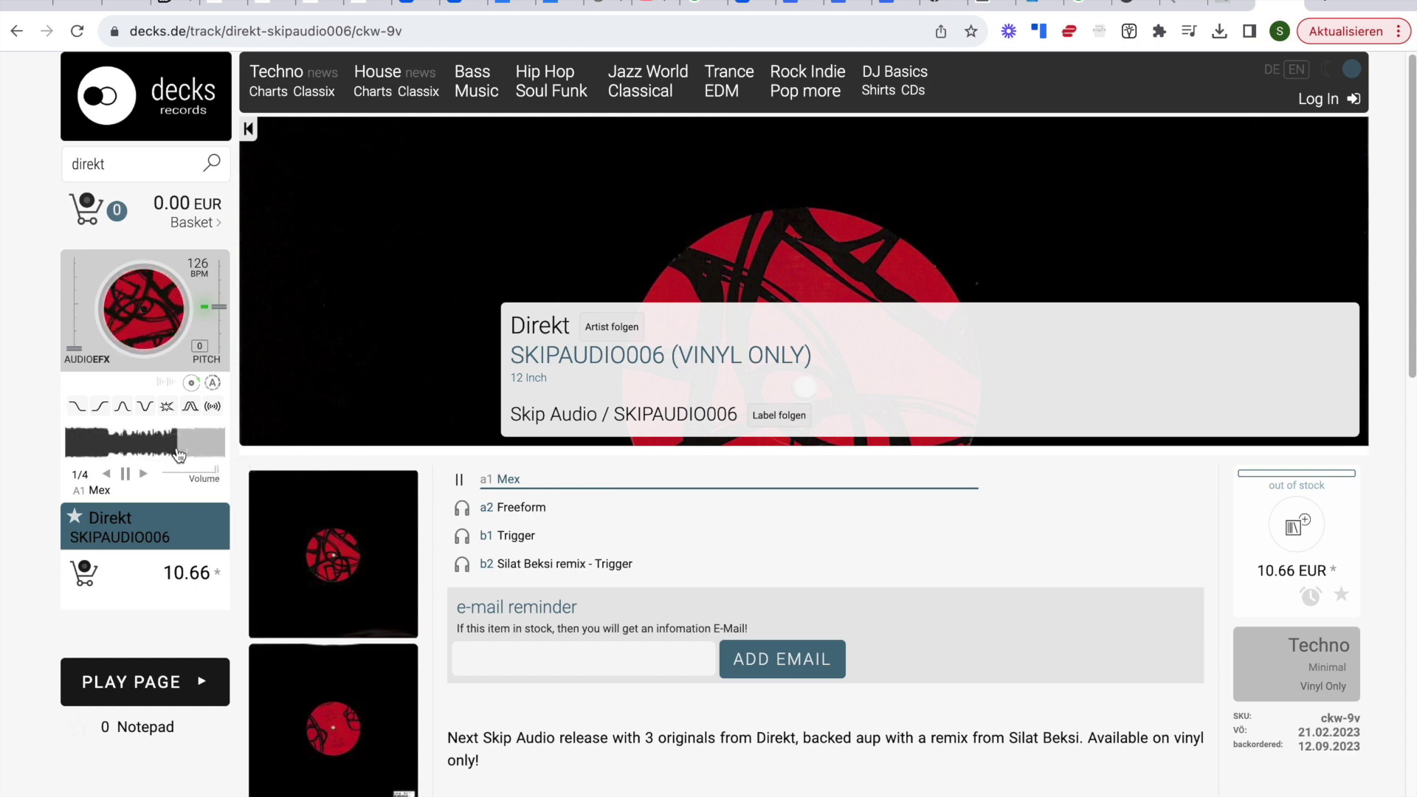
pyautogui.click(486, 511)
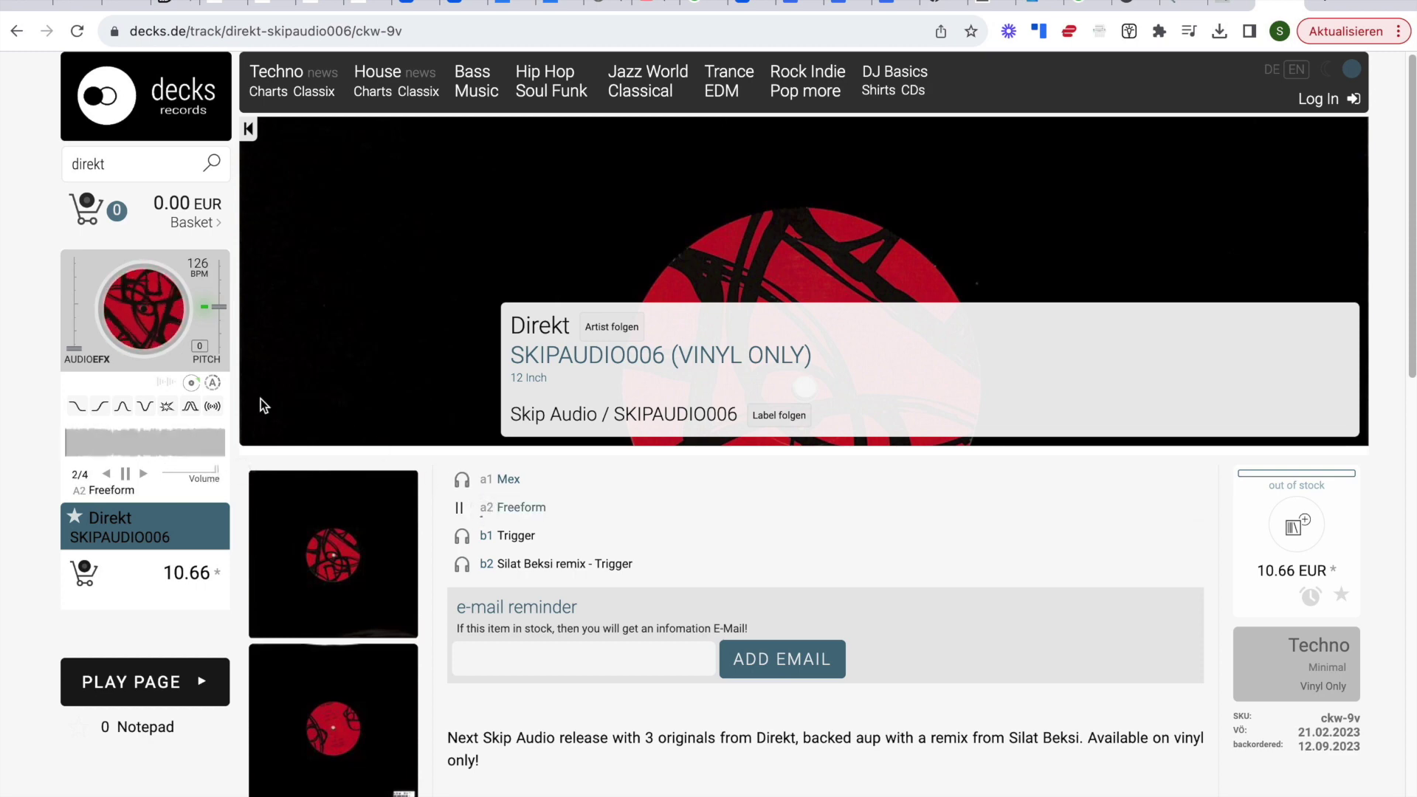
pyautogui.click(500, 540)
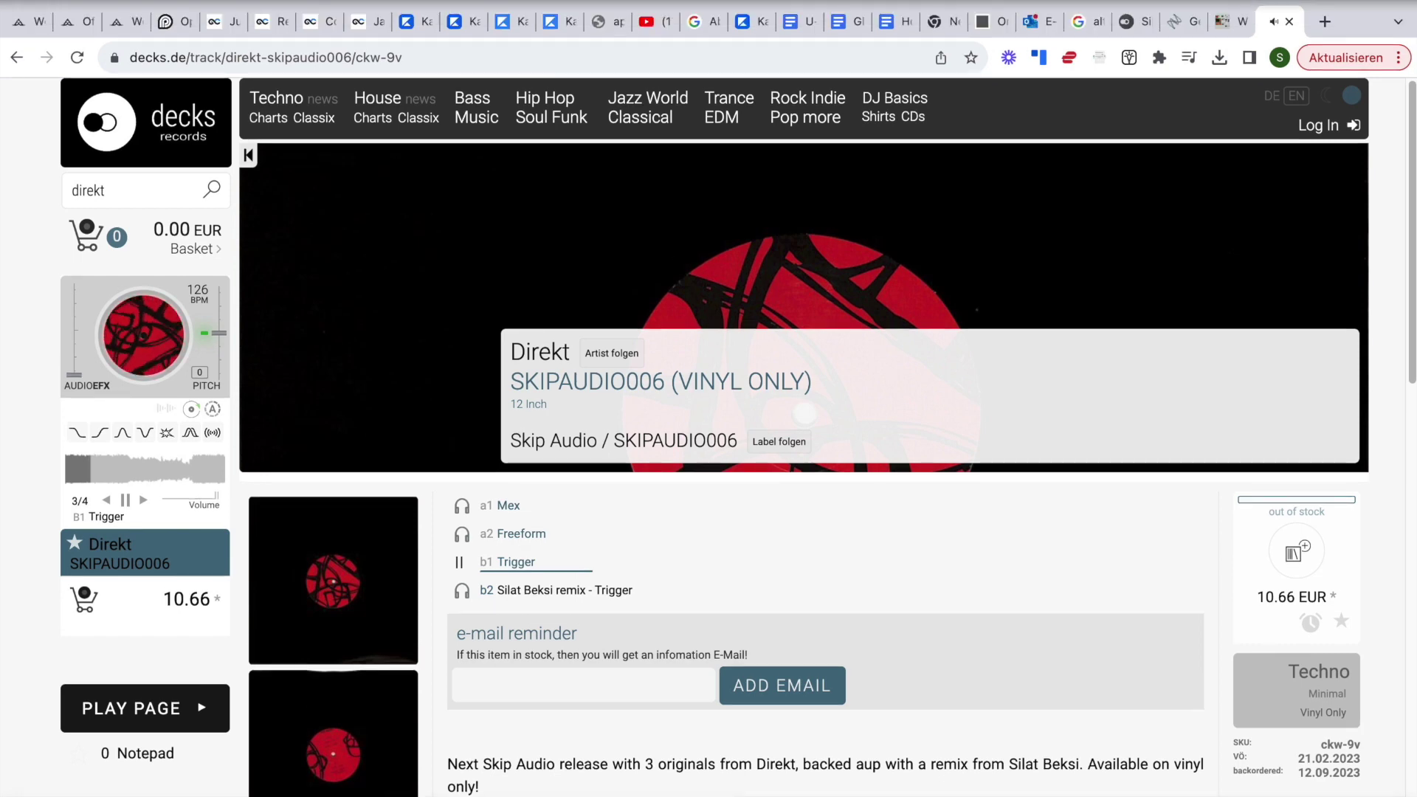
# - Launch iZotope Audiolens via system search and start capturing the playing track's spectrum
pyautogui.press('super+space')
pyautogui.write('audio')
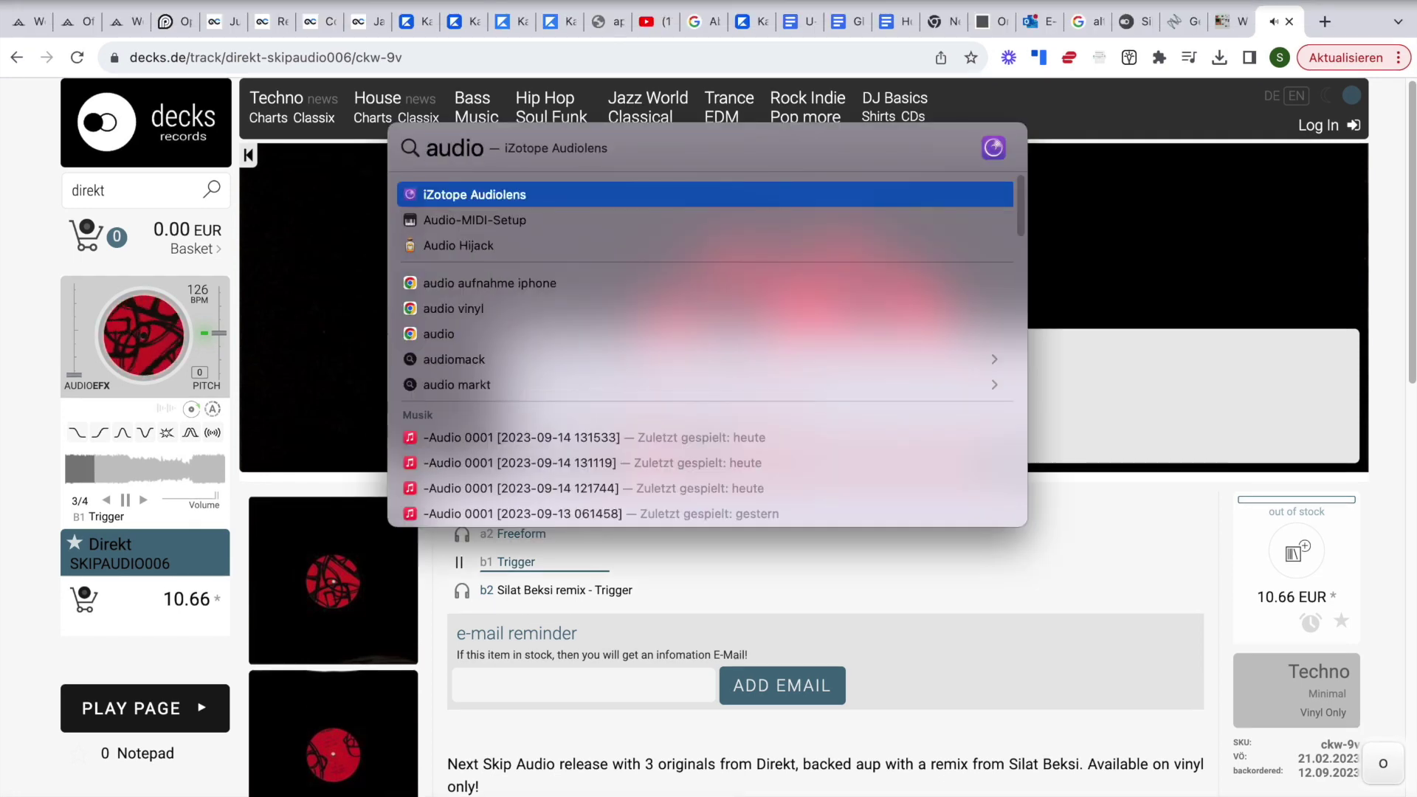
pyautogui.press('Return')
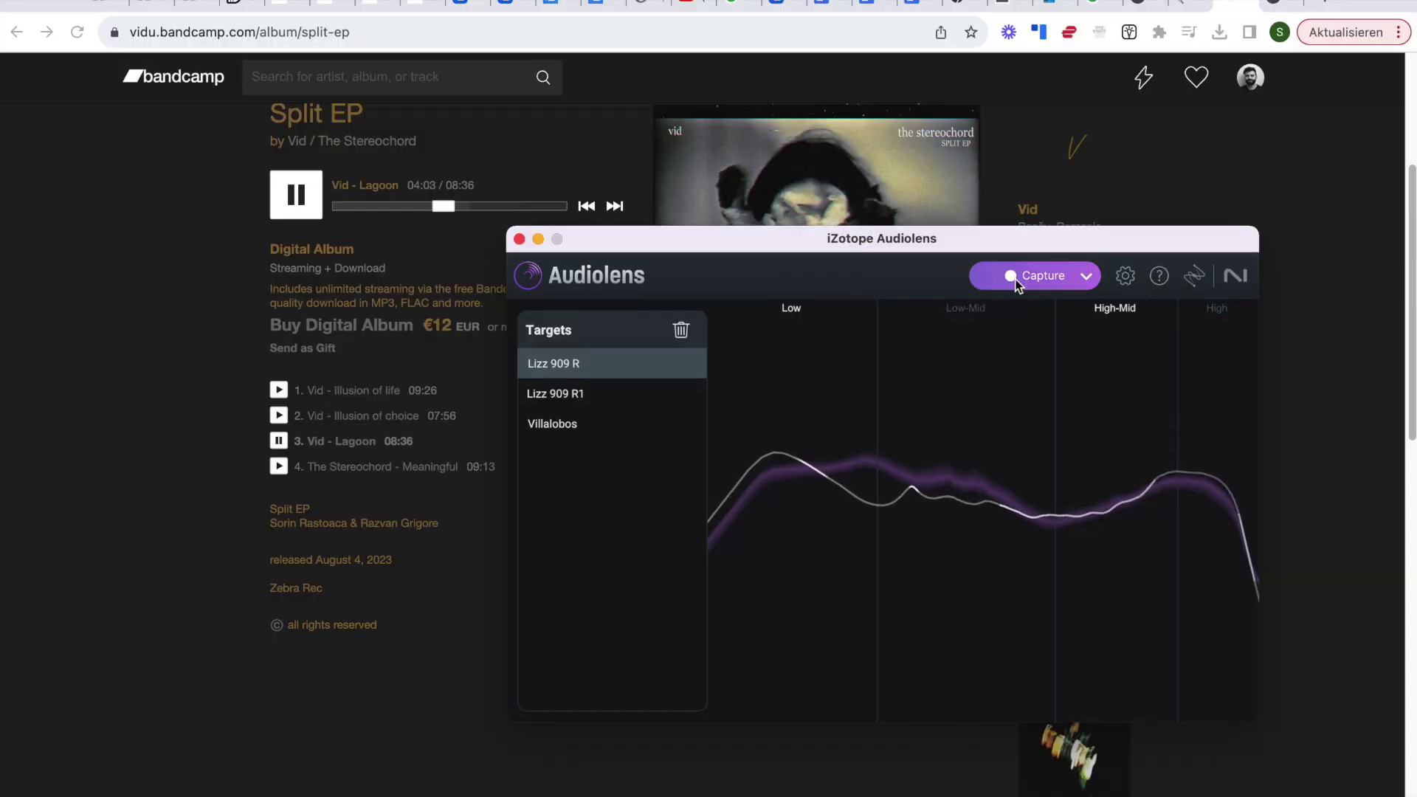
pyautogui.click(1016, 281)
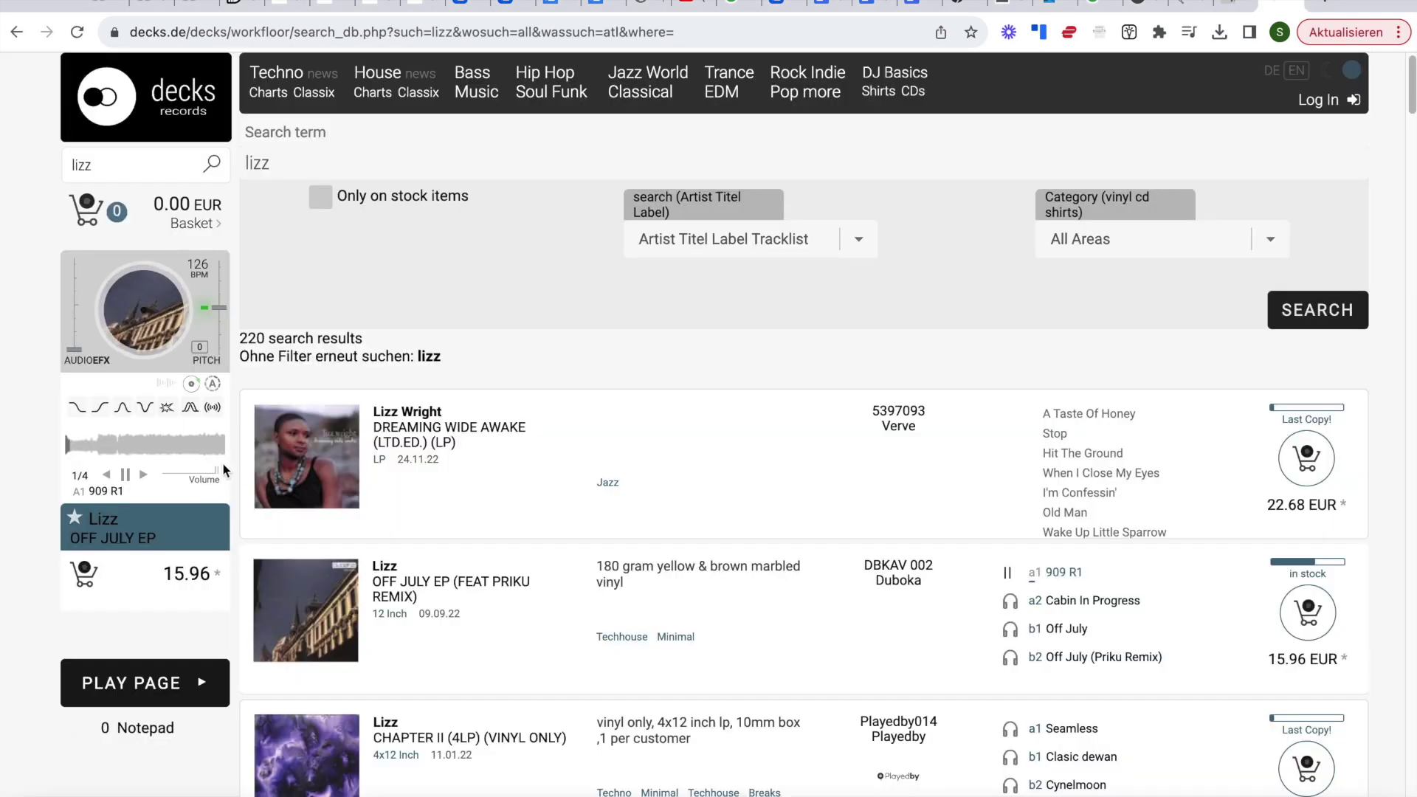
pyautogui.click(119, 446)
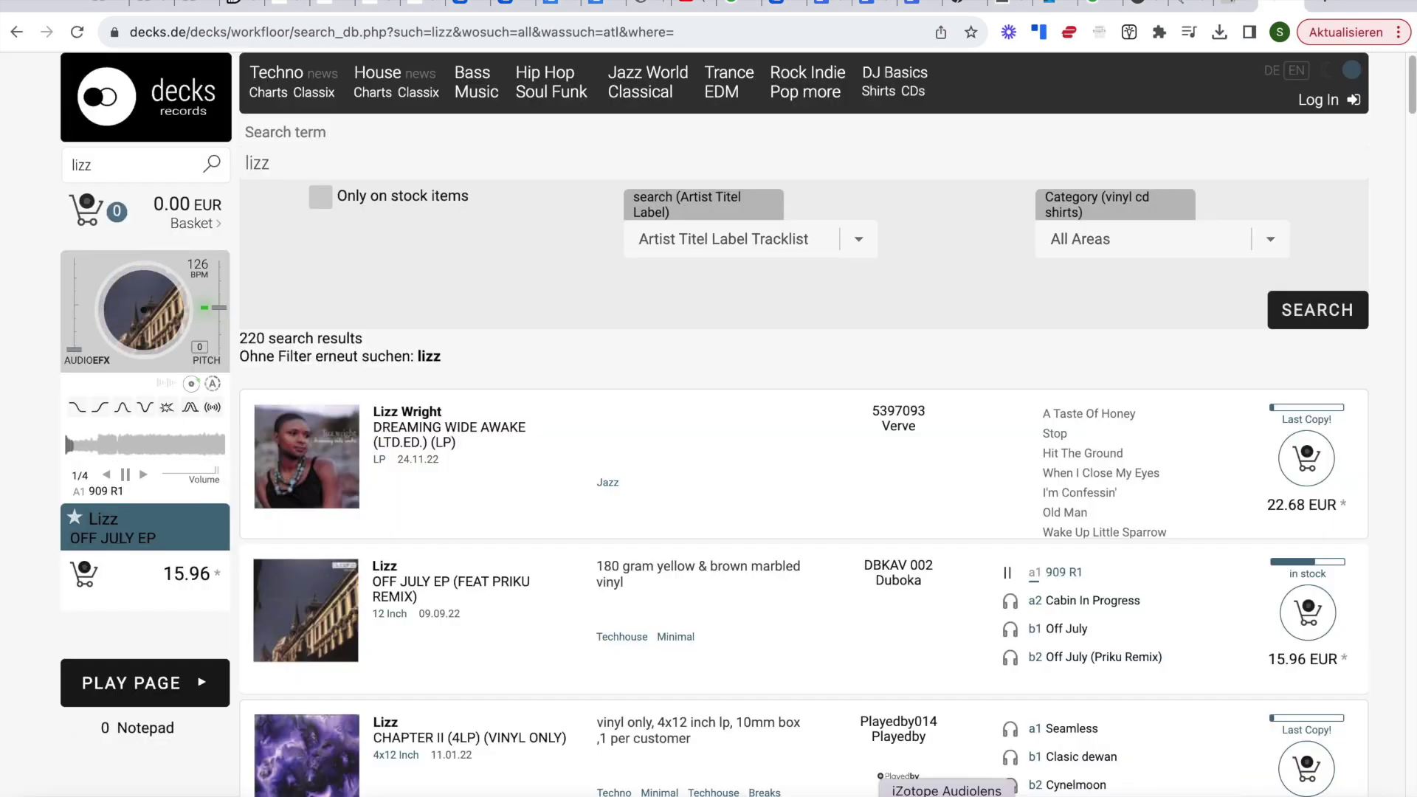
# - Capture a first spectrum take of the 909 R1 track, then discard it
pyautogui.click(947, 792)
pyautogui.moveTo(640, 208); pyautogui.dragTo(630, 132)
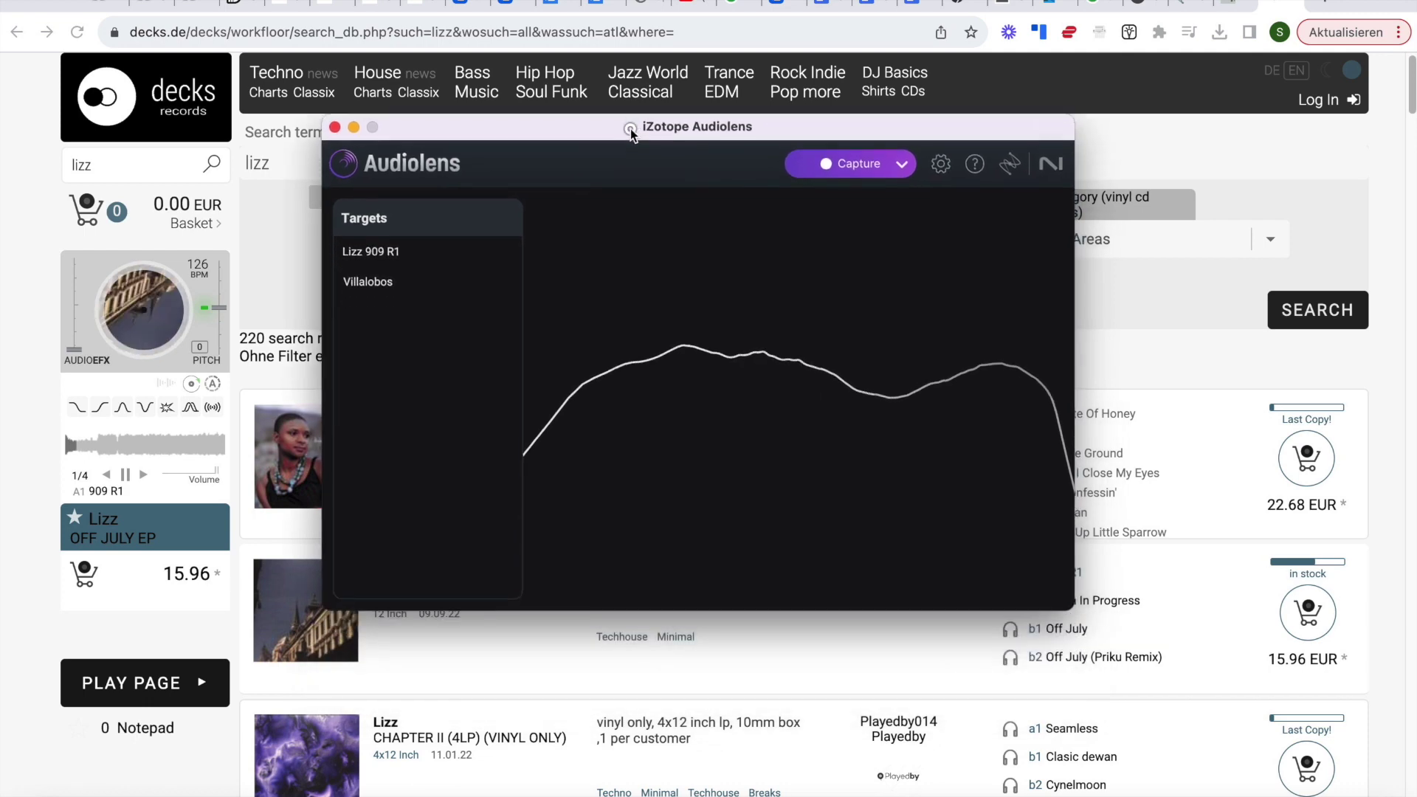
pyautogui.click(821, 165)
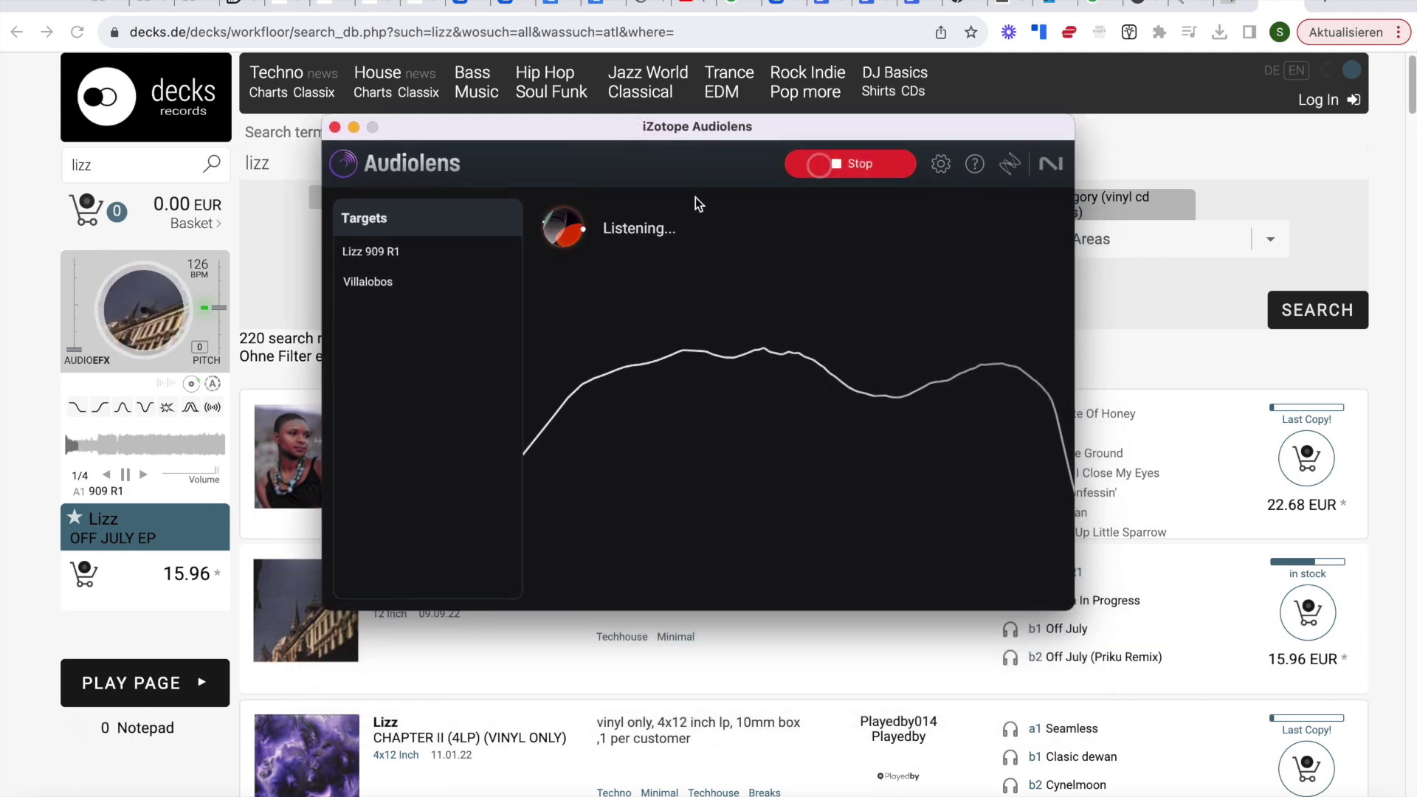
pyautogui.click(104, 445)
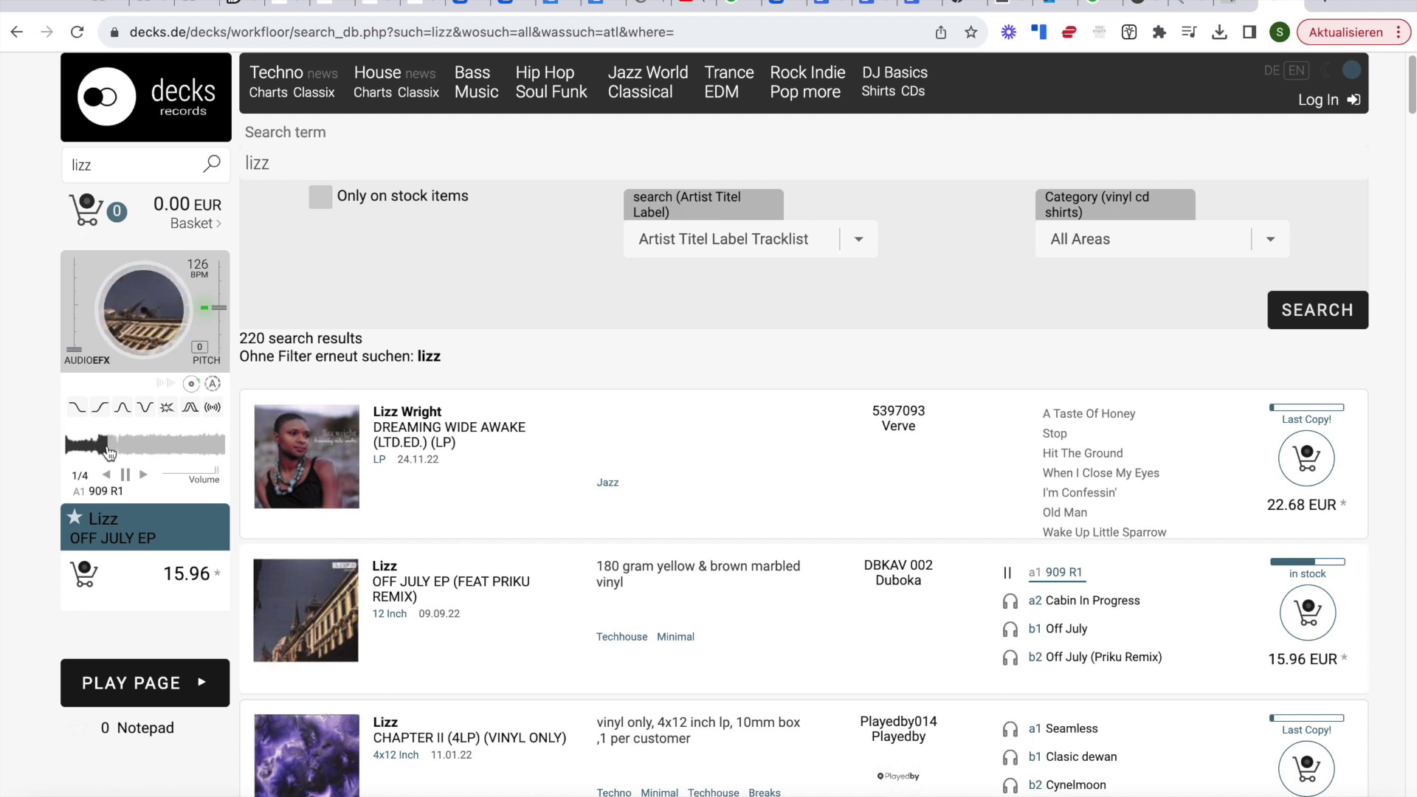
pyautogui.press('super+Tab')
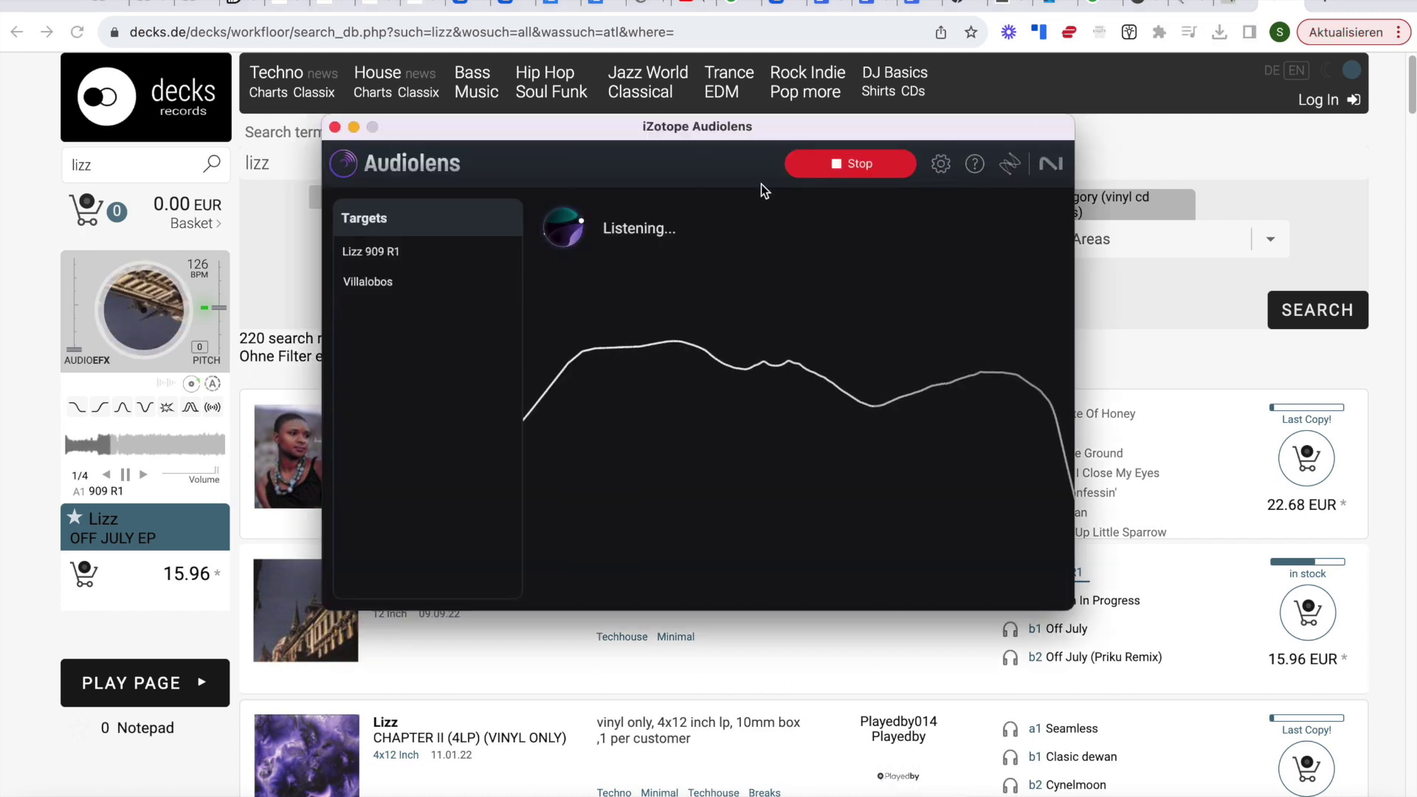
pyautogui.click(826, 161)
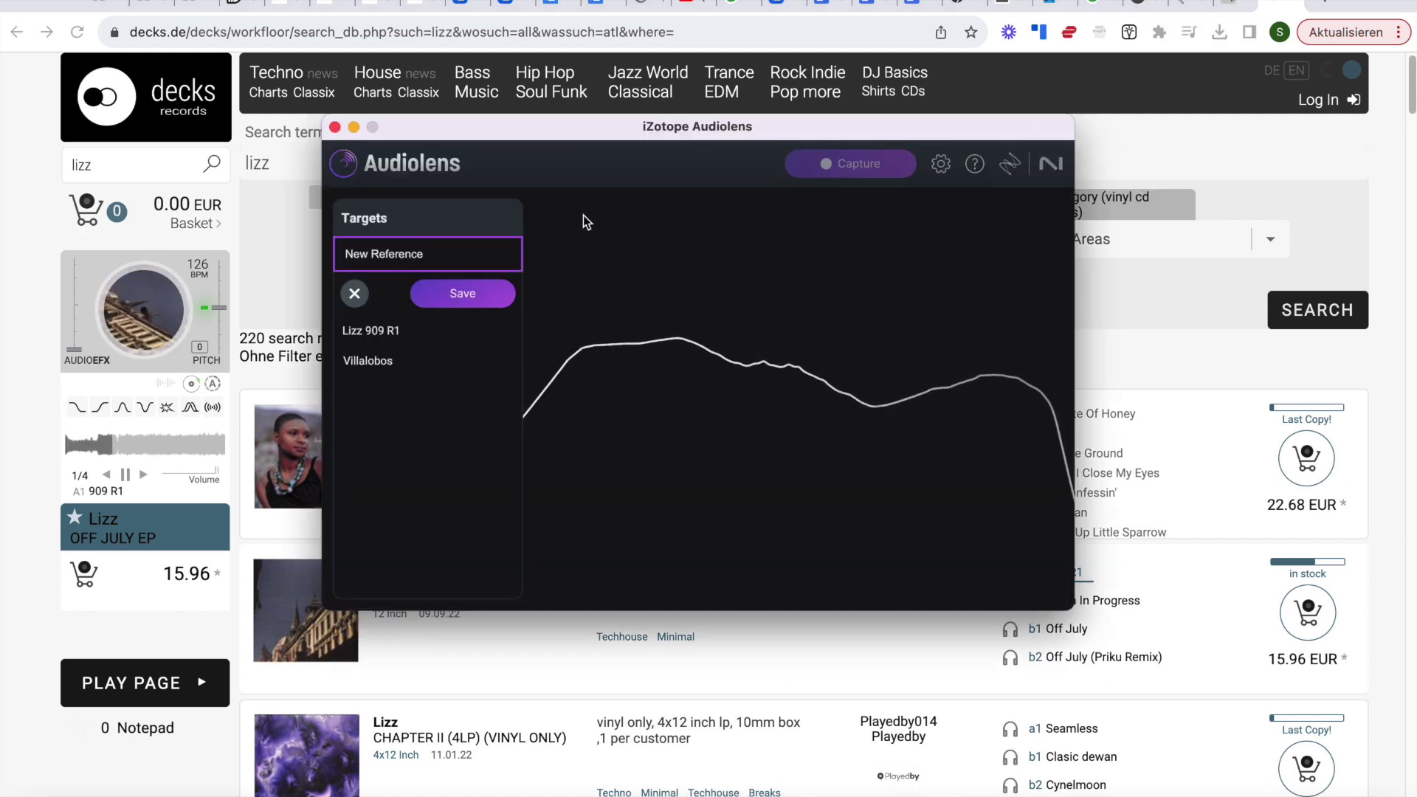
pyautogui.click(365, 293)
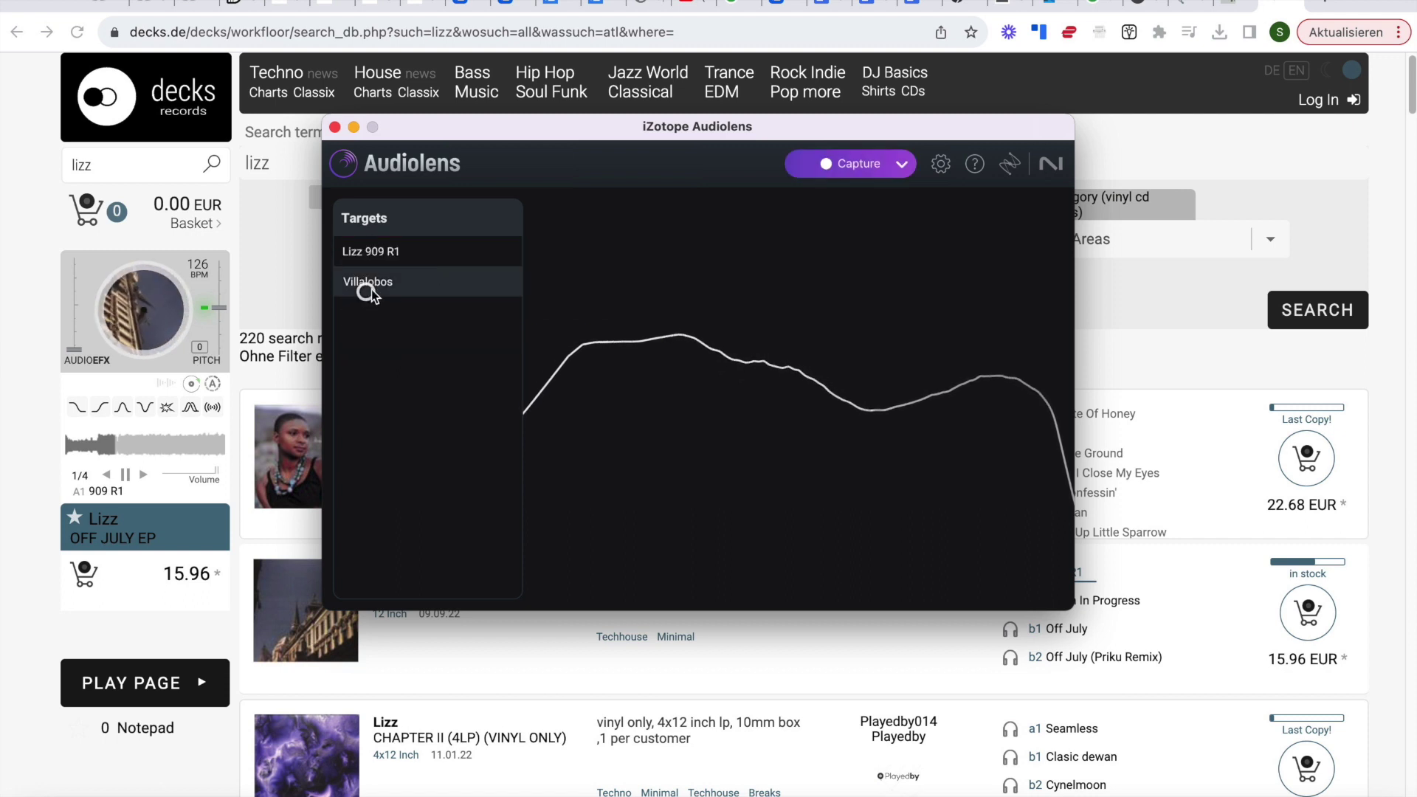
# - Recapture the spectrum and save the reference as 'Lizz 909 R'
pyautogui.click(839, 163)
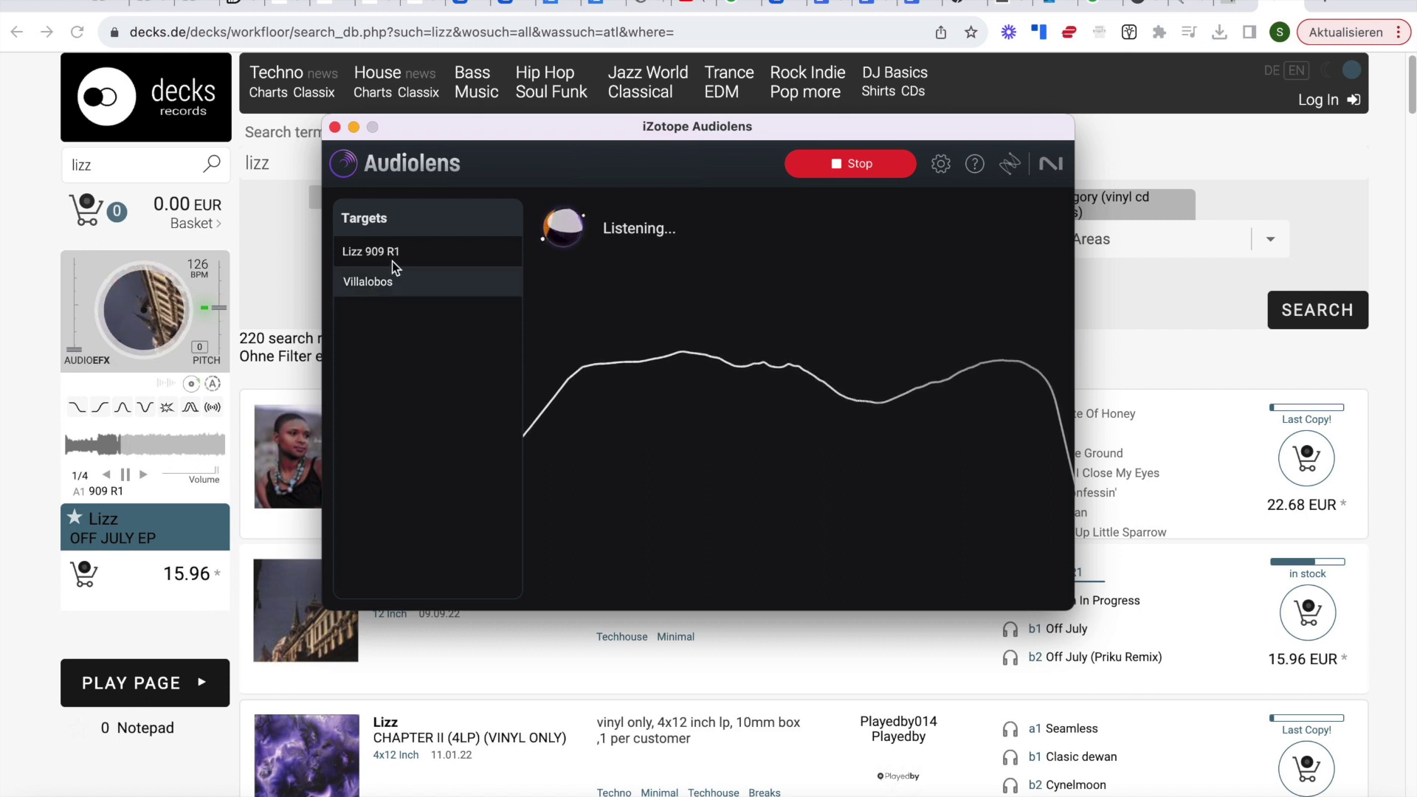
pyautogui.moveTo(415, 149); pyautogui.dragTo(357, 169)
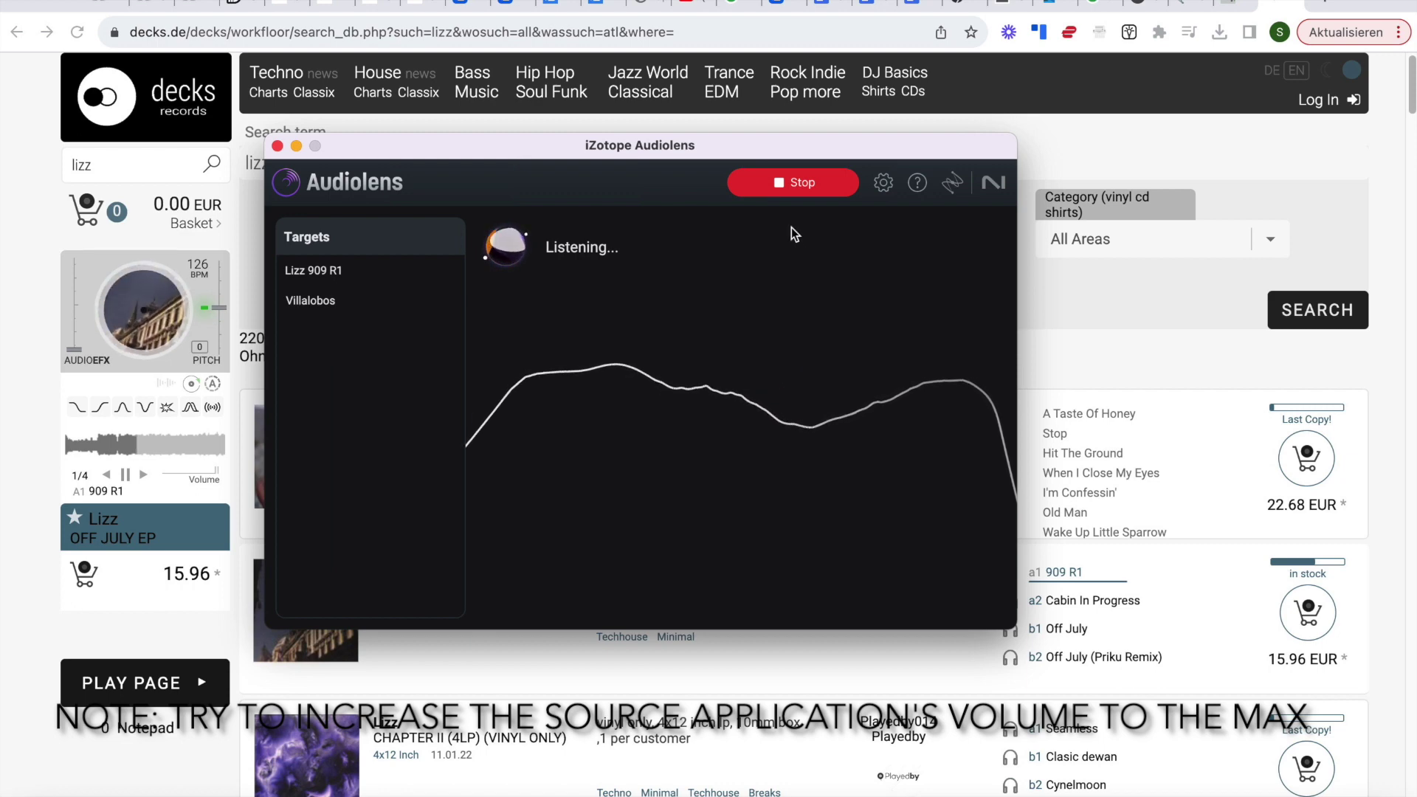
pyautogui.click(782, 183)
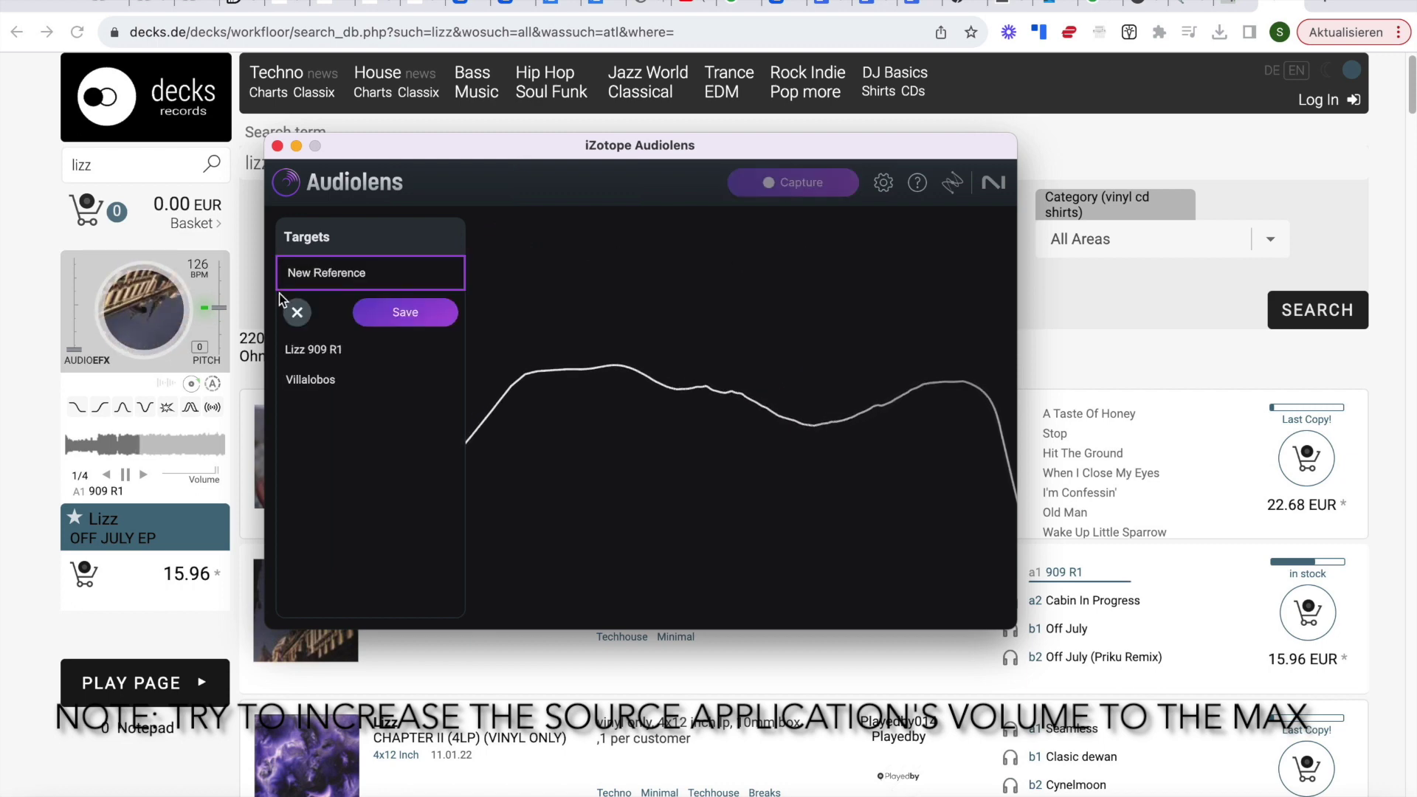
pyautogui.click(384, 284)
pyautogui.press('super+a')
pyautogui.write('Lizz ')
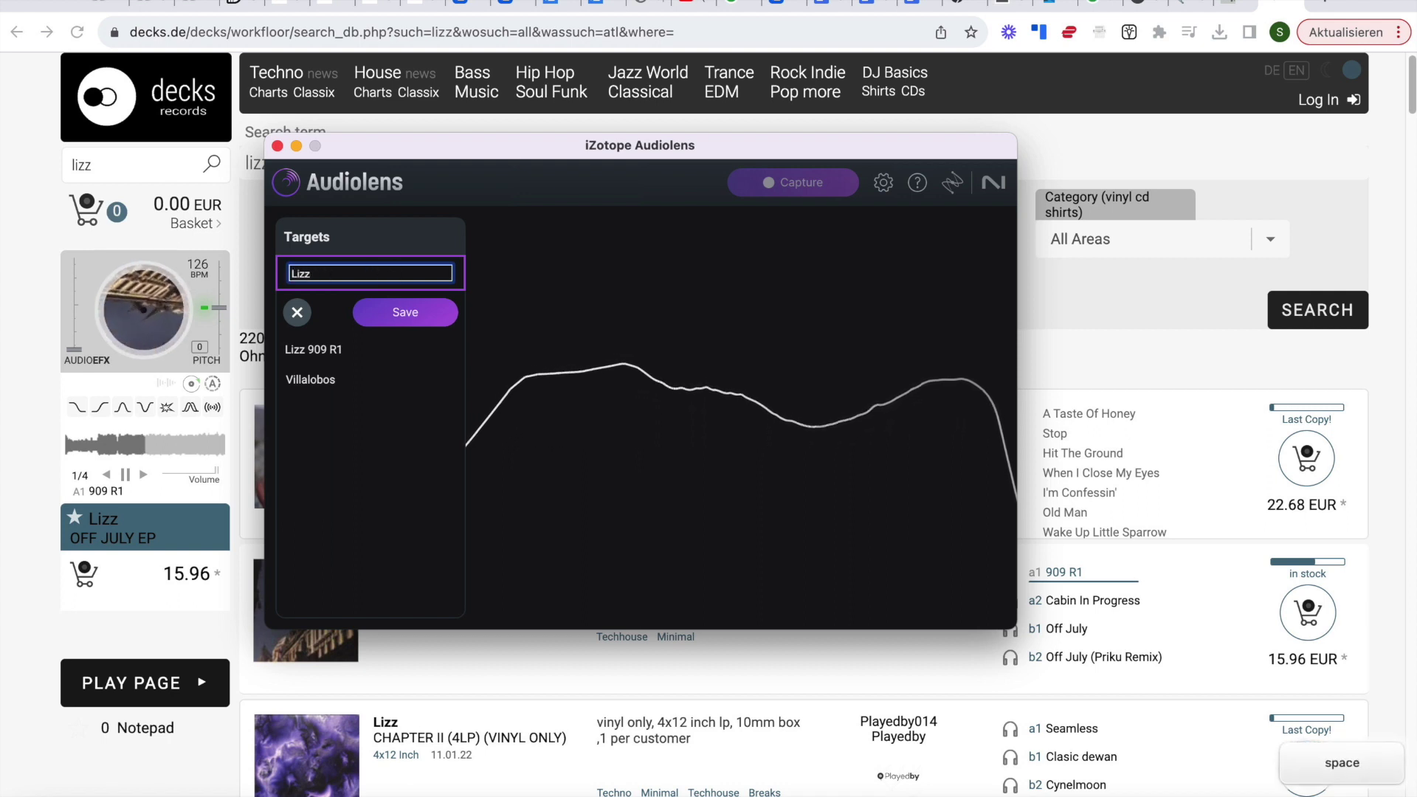
pyautogui.write('909 R')
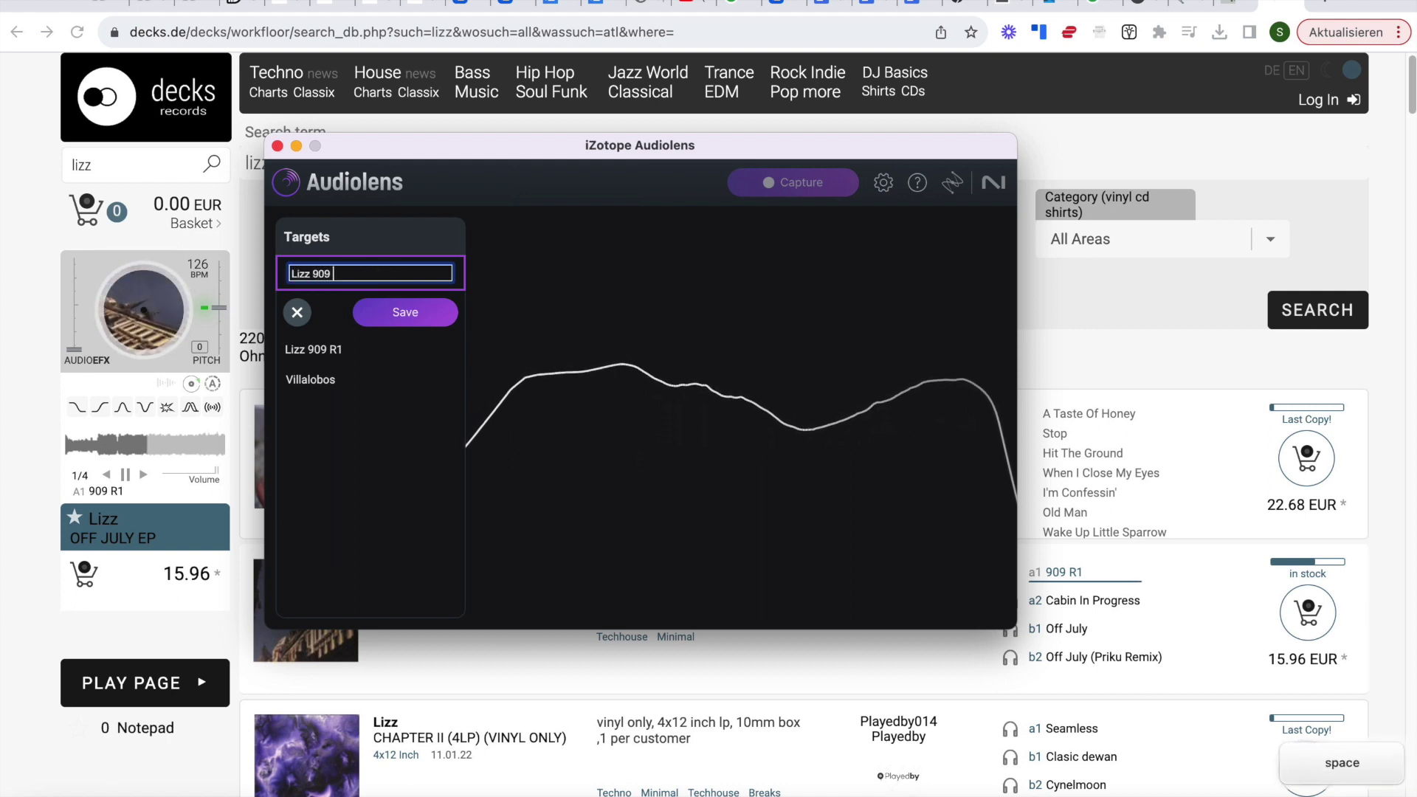
pyautogui.press('Return')
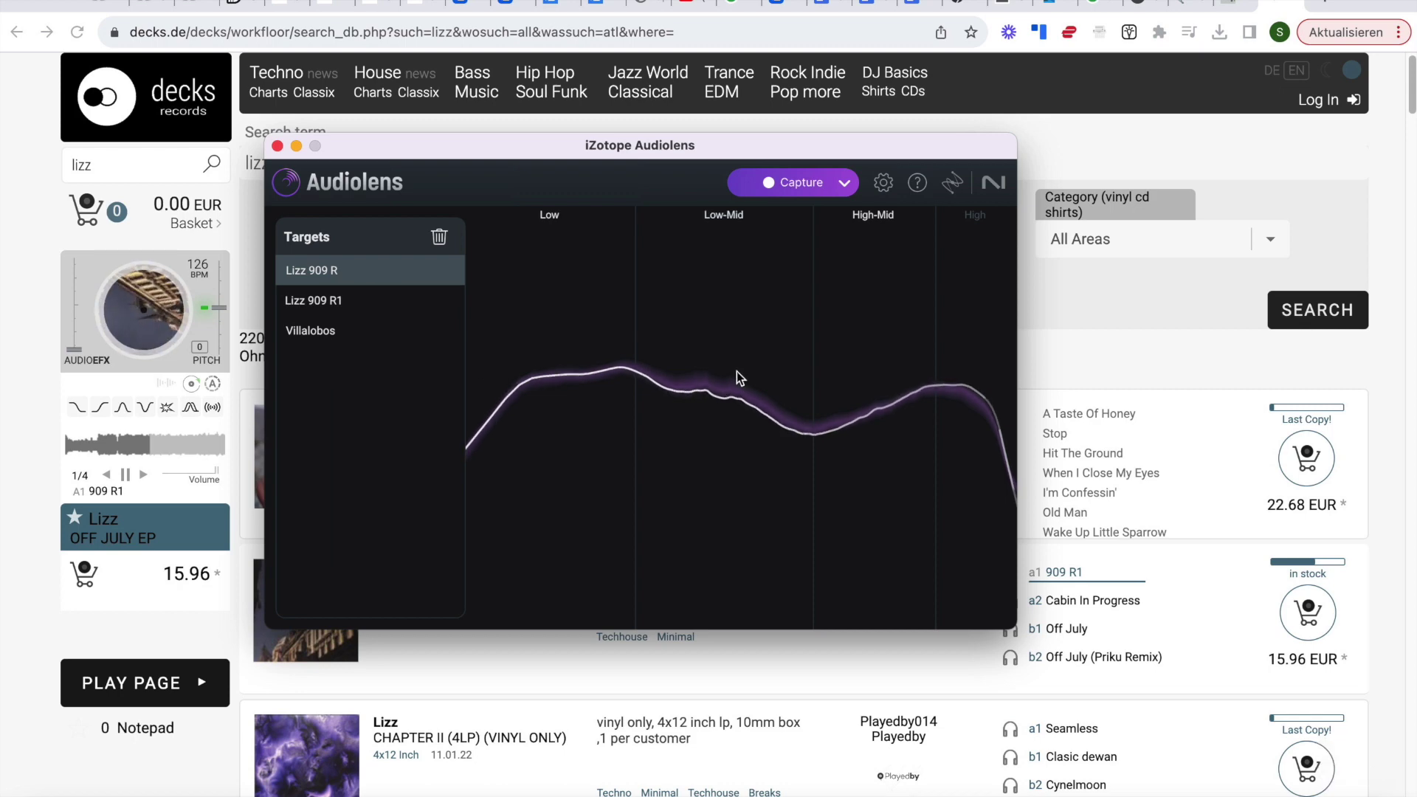
pyautogui.press('space')
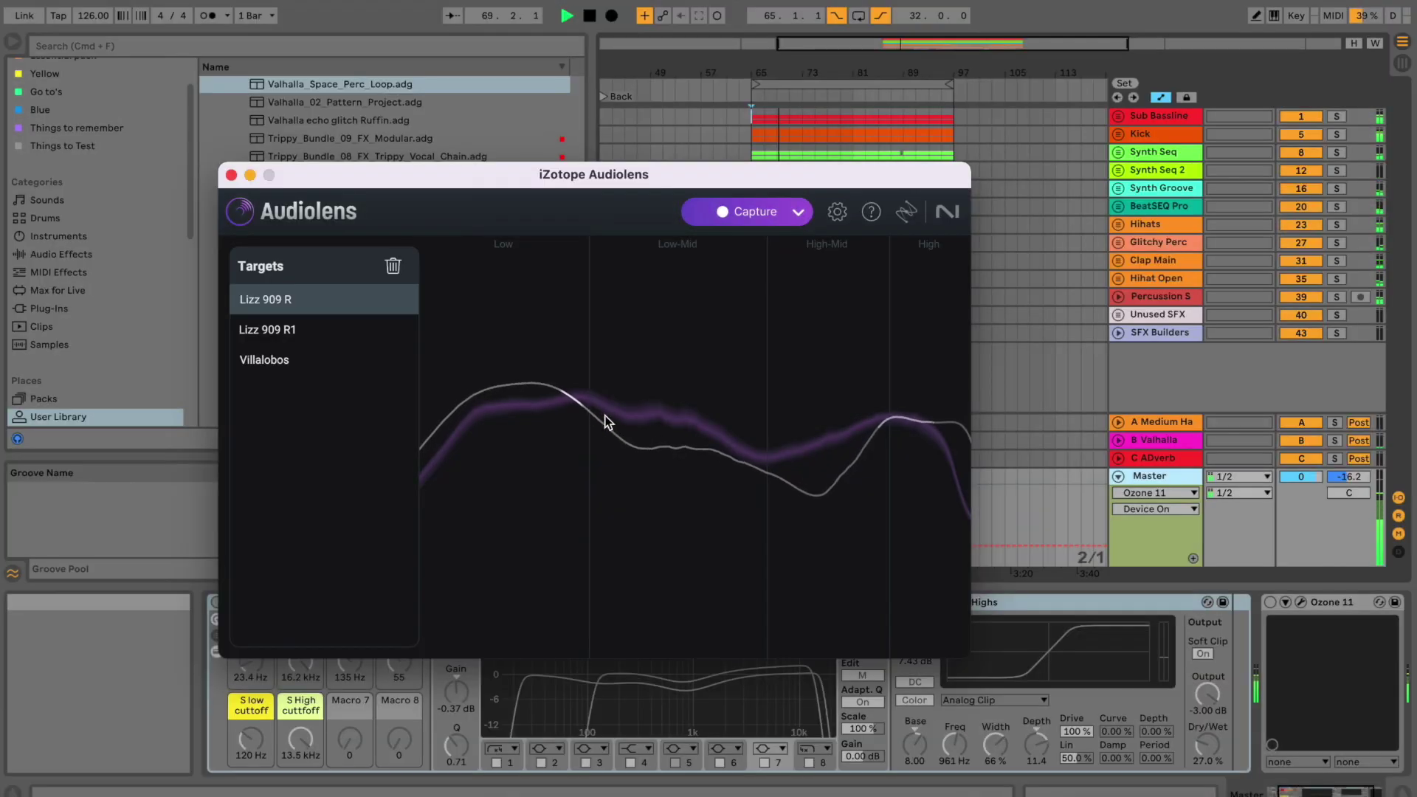
# - Select Lizz 909 R as the Audiolens comparison target over the Live set
pyautogui.moveTo(615, 178); pyautogui.dragTo(690, 174)
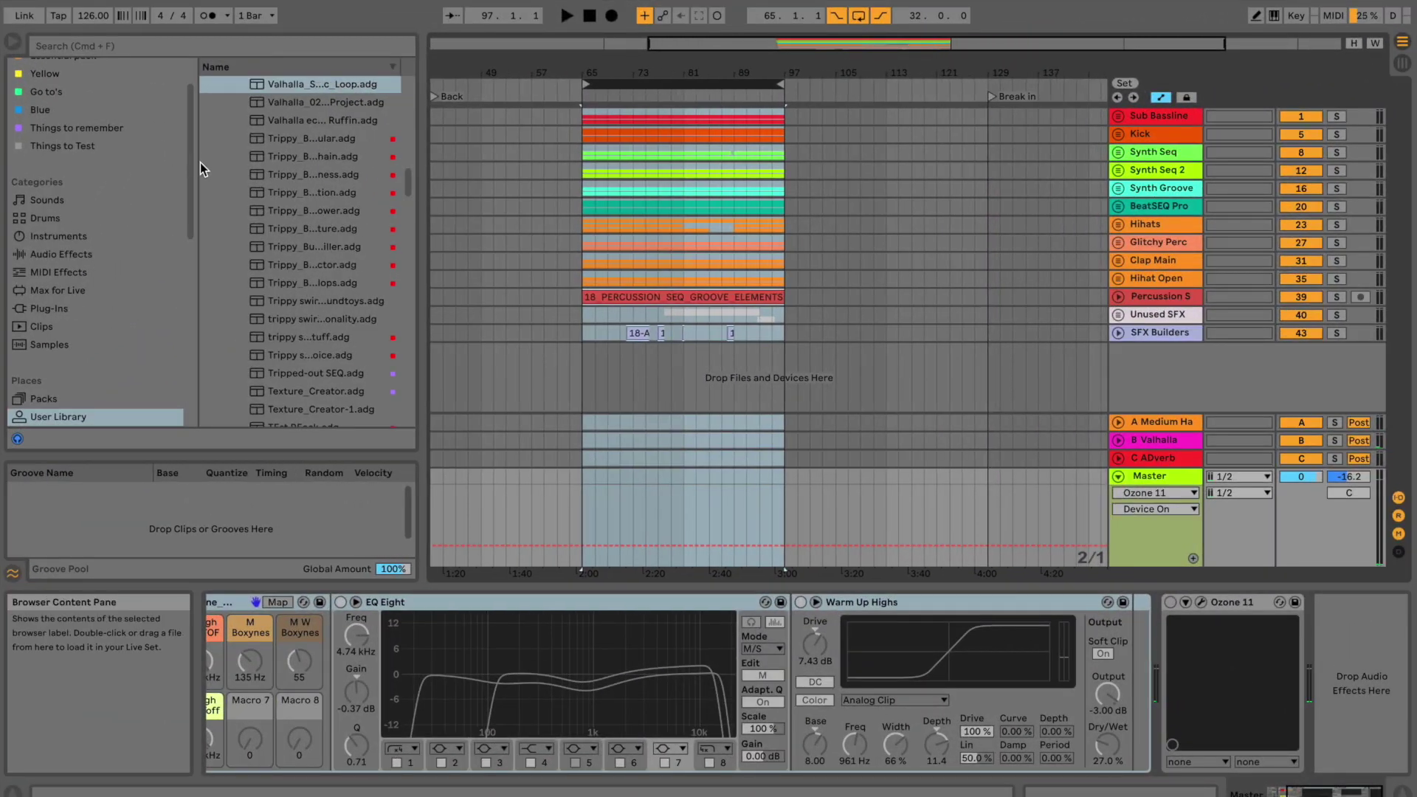
pyautogui.moveTo(197, 161); pyautogui.dragTo(190, 153)
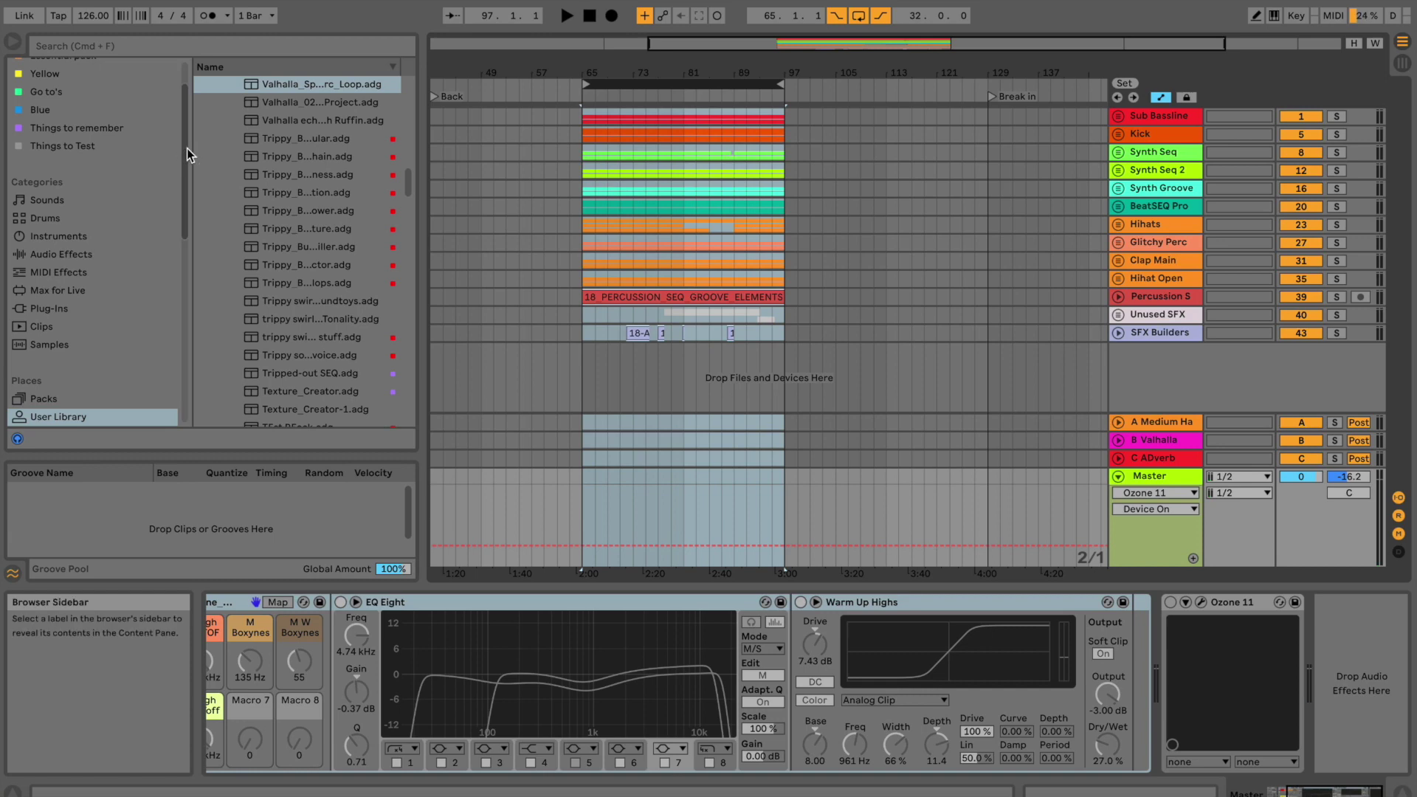
pyautogui.hscroll(-5, 664, 686)
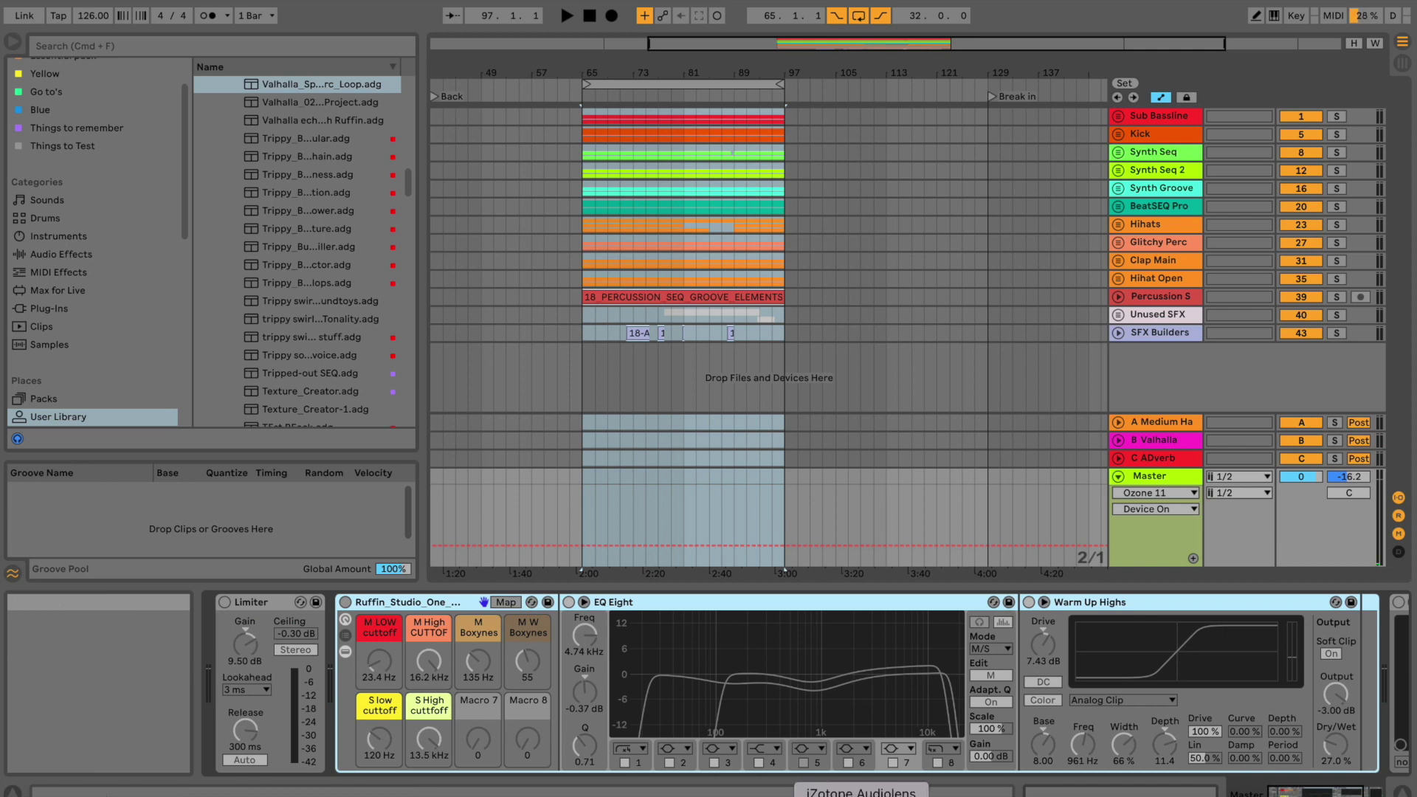
pyautogui.click(862, 791)
pyautogui.click(184, 215)
pyautogui.moveTo(402, 94); pyautogui.dragTo(951, 149)
# - Play the looped arrangement section with Audiolens in front, moved left of the mixer
pyautogui.click(693, 87)
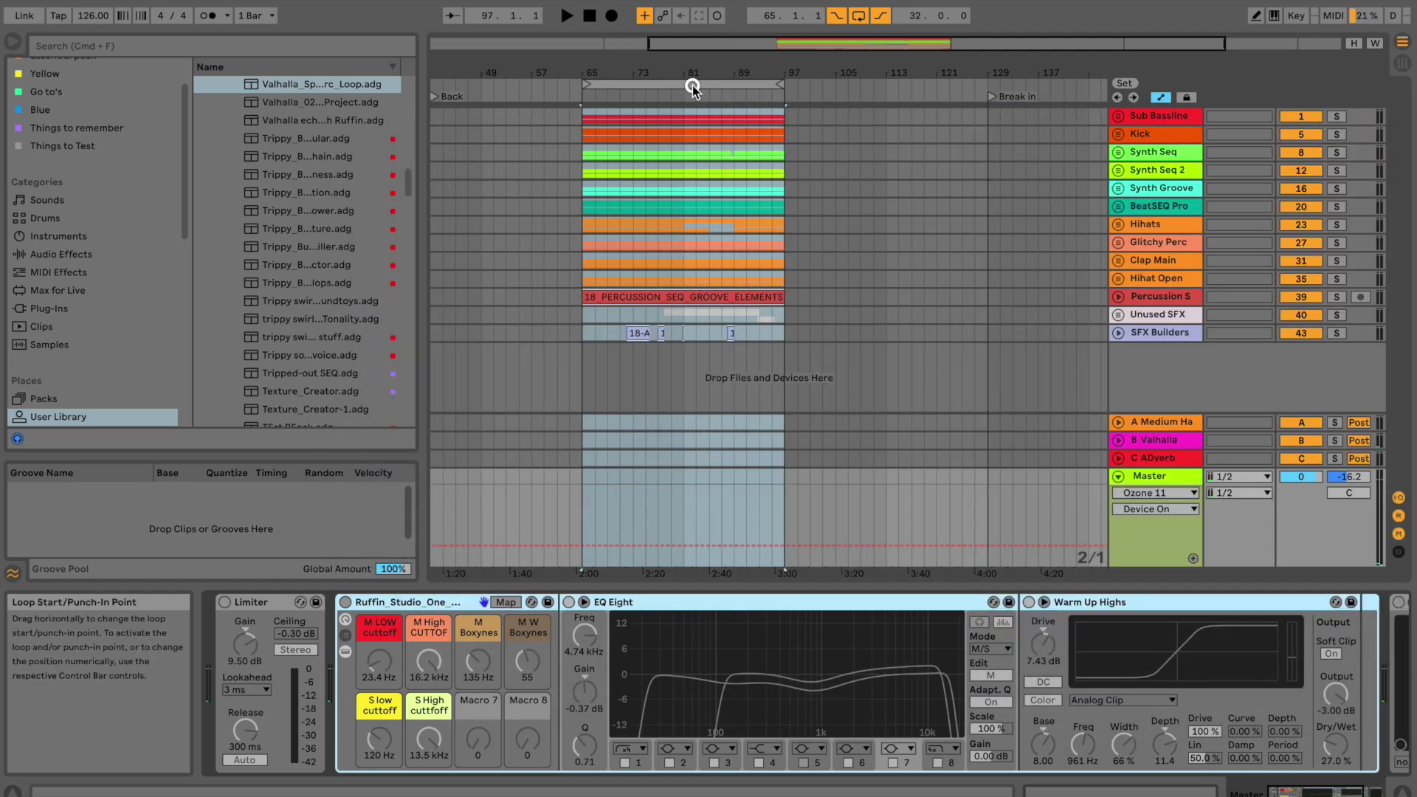
pyautogui.press('space')
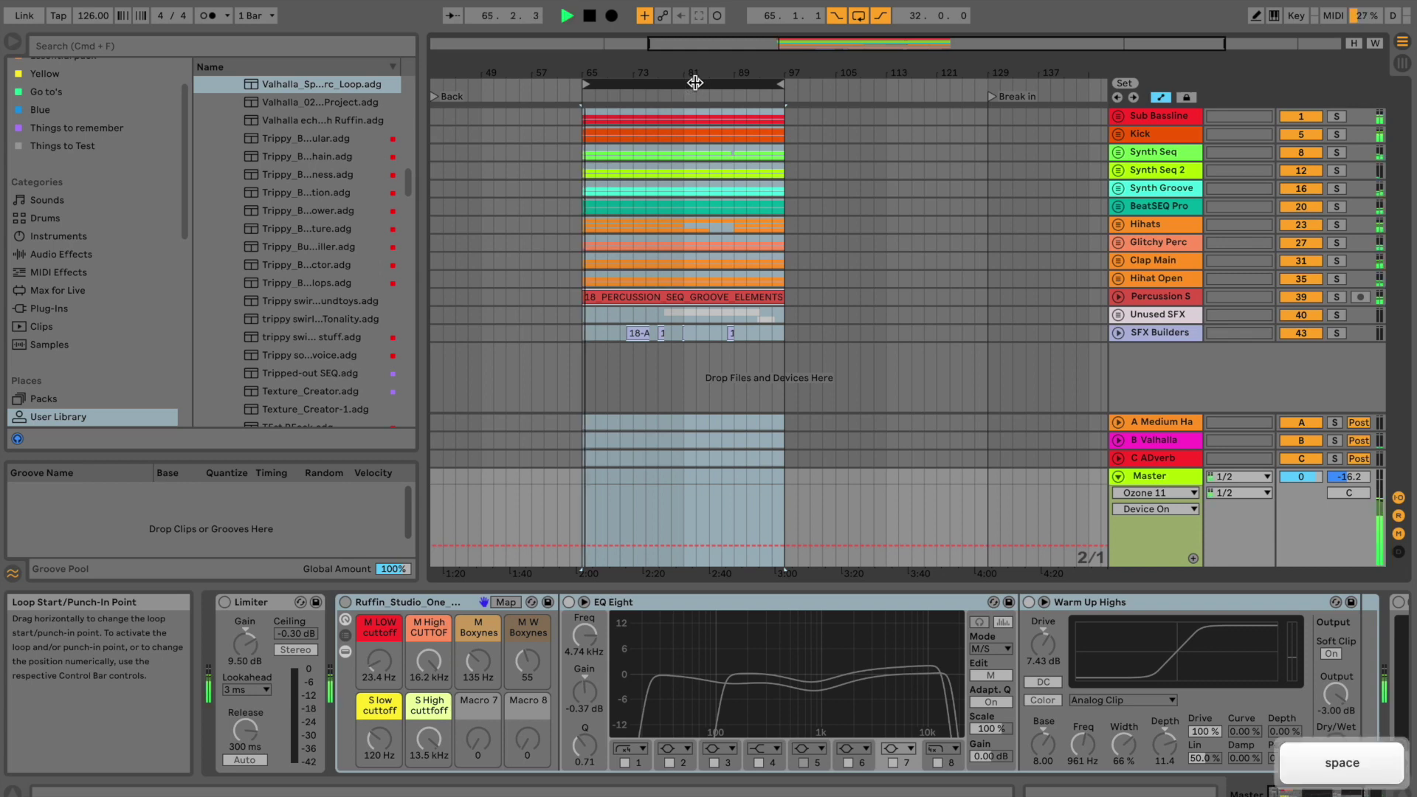
pyautogui.click(868, 791)
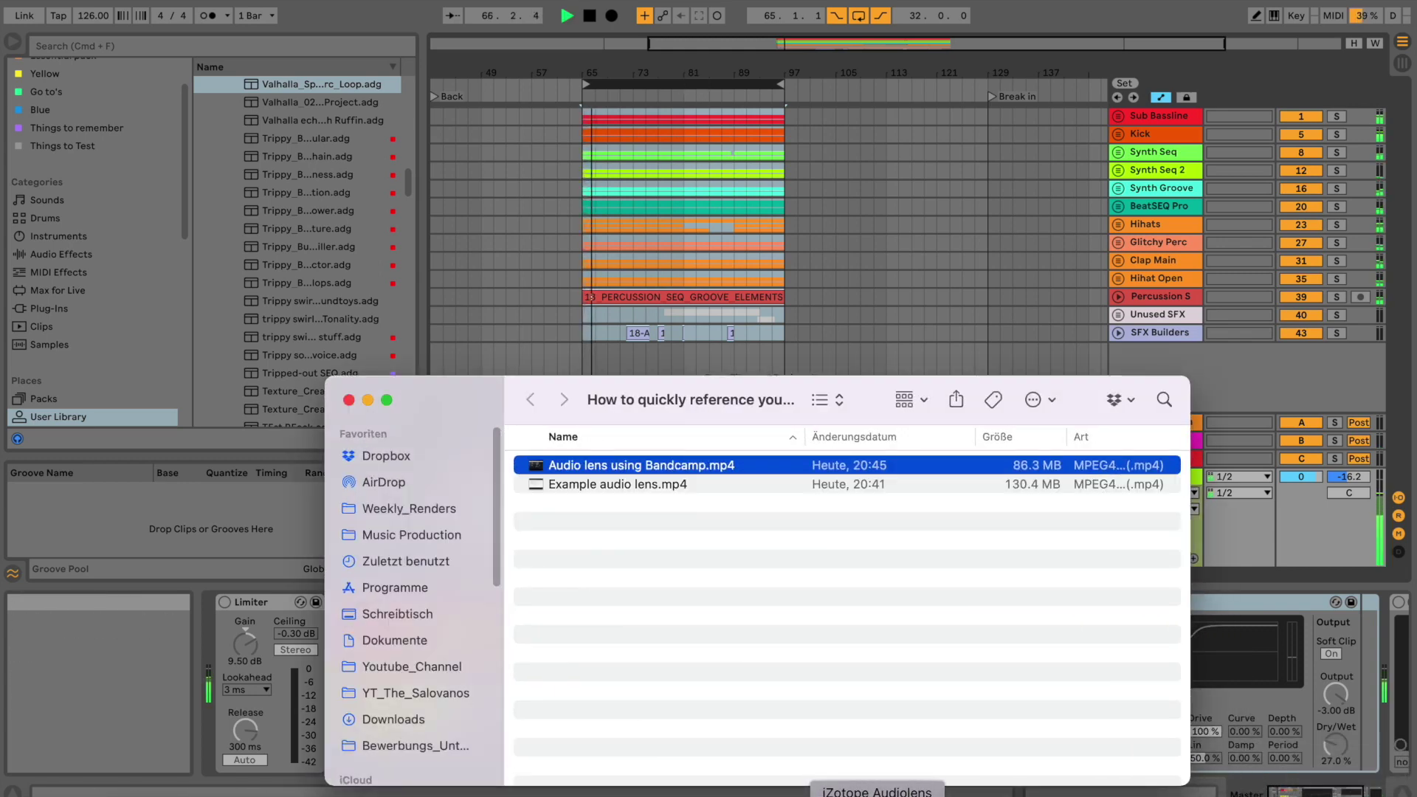
pyautogui.click(367, 400)
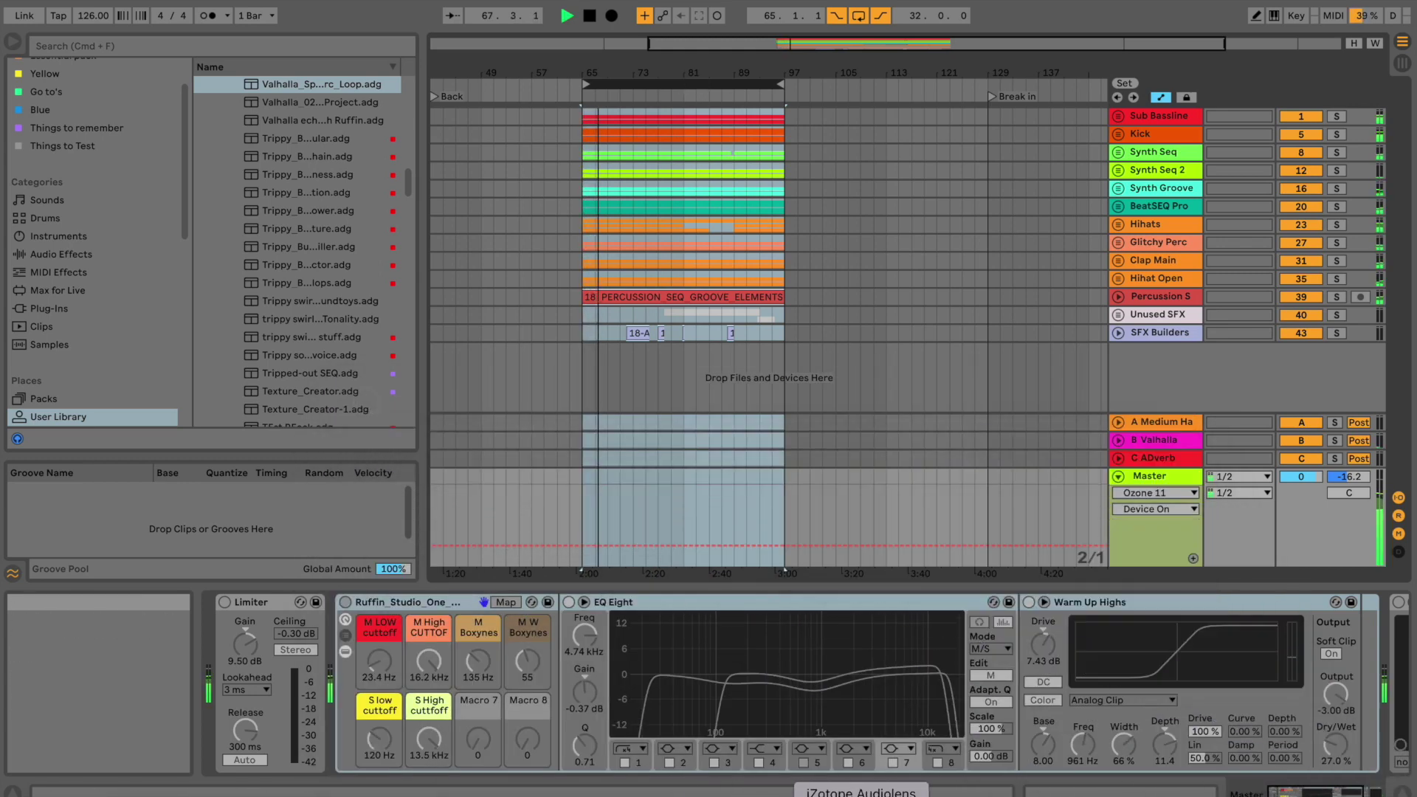
pyautogui.click(776, 792)
pyautogui.moveTo(841, 157); pyautogui.dragTo(538, 161)
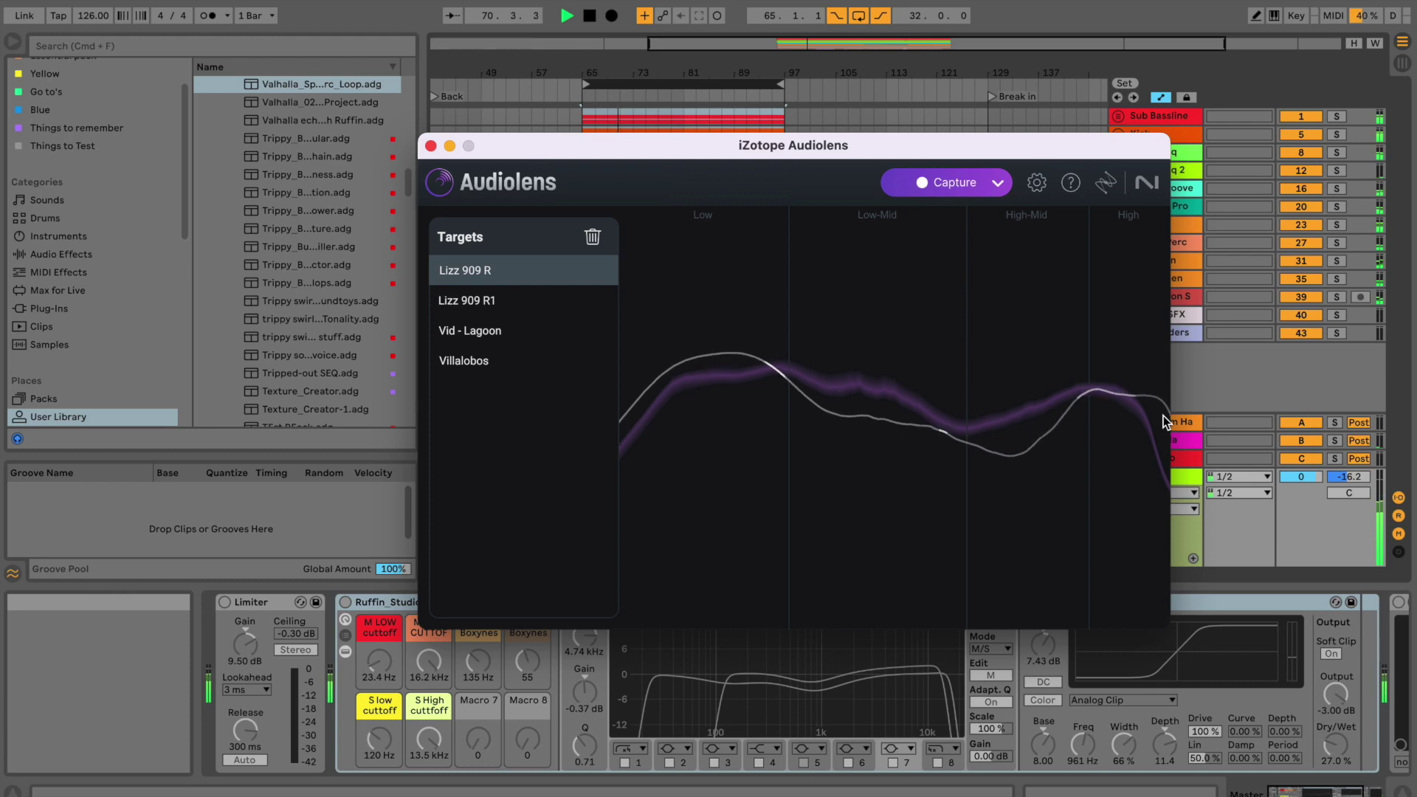
# - Shift the Audiolens window aside to uncover Live's mixer while comparing against Lizz 909 R
pyautogui.moveTo(1074, 151); pyautogui.dragTo(988, 120)
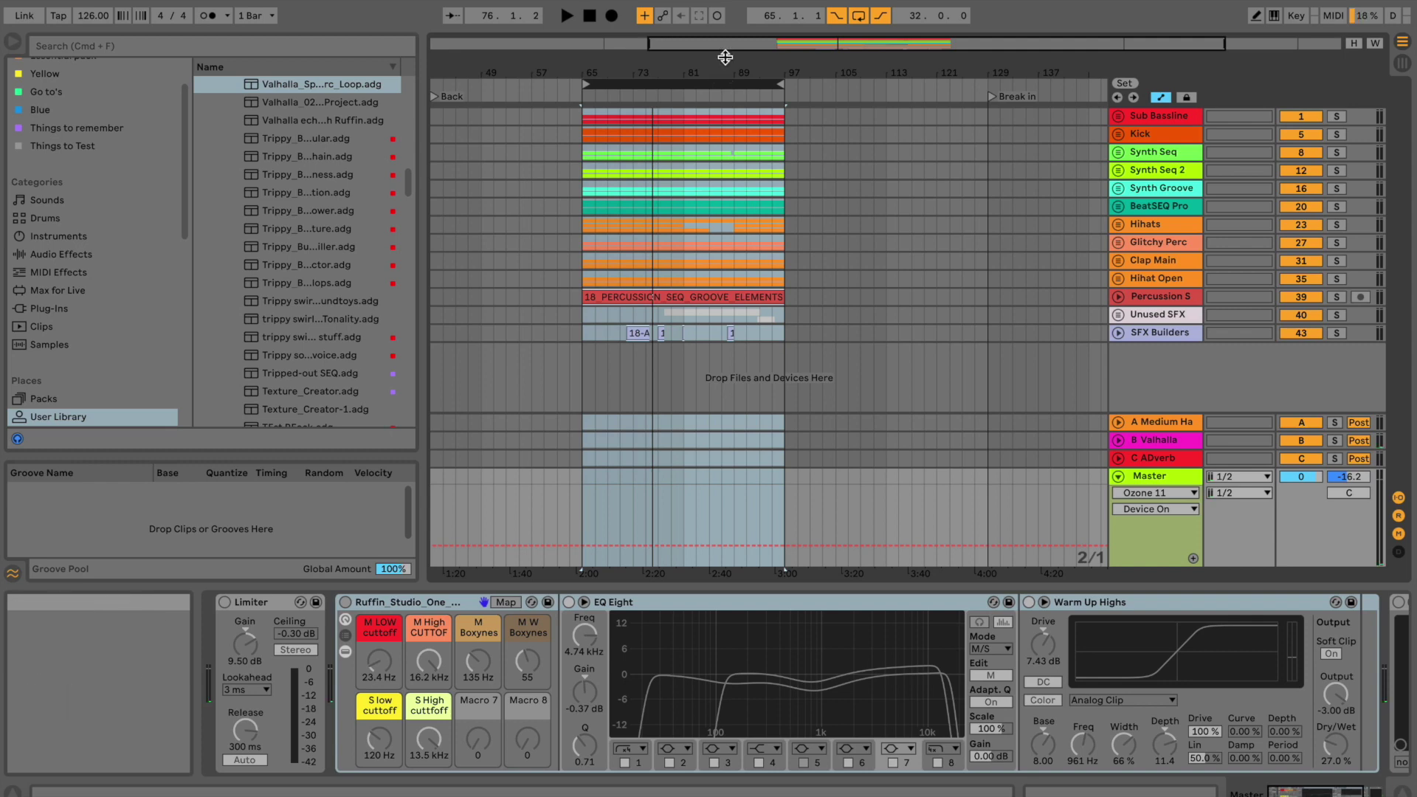
# - Zoom in on the looped bars 65–97, then briefly open and close Audiolens
pyautogui.moveTo(728, 65); pyautogui.dragTo(721, 56)
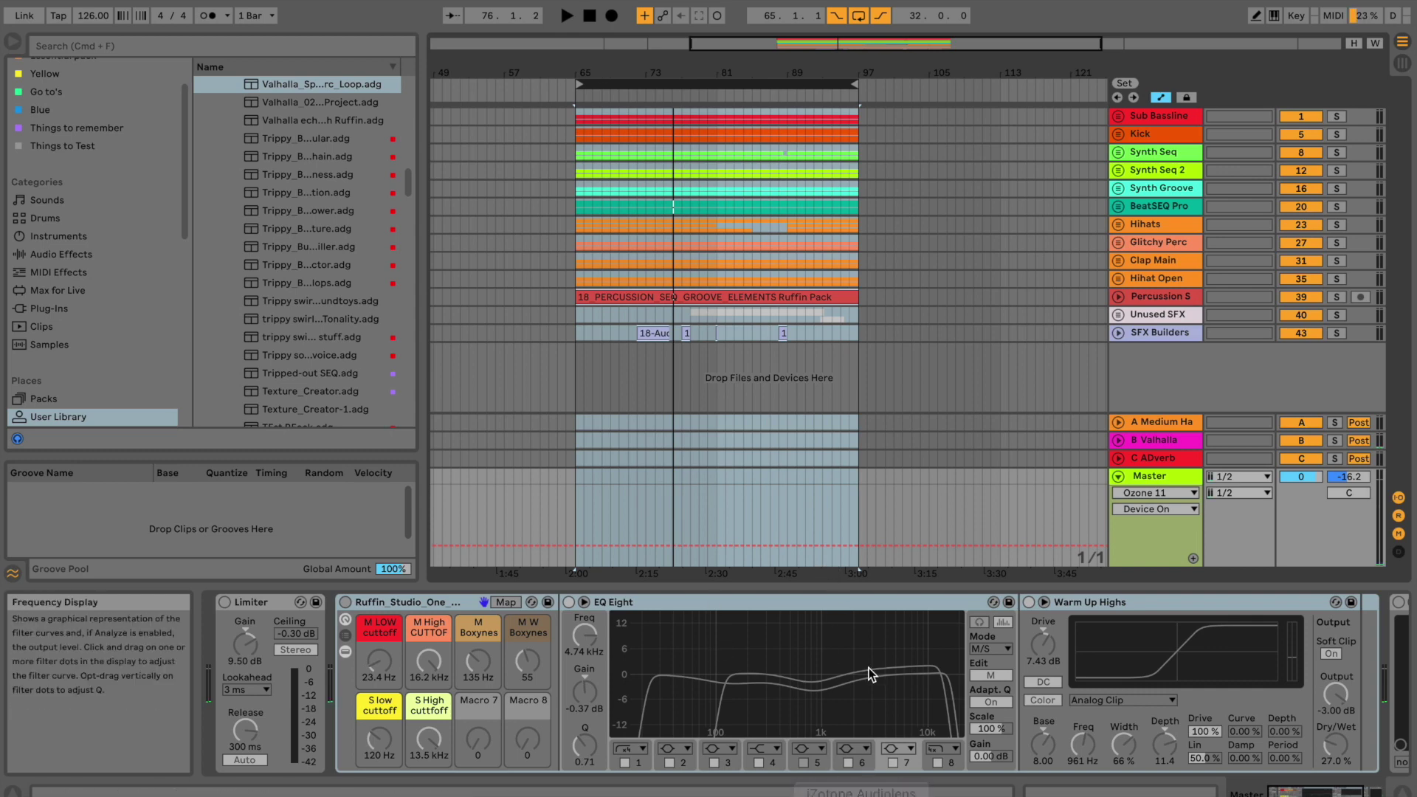
pyautogui.click(861, 793)
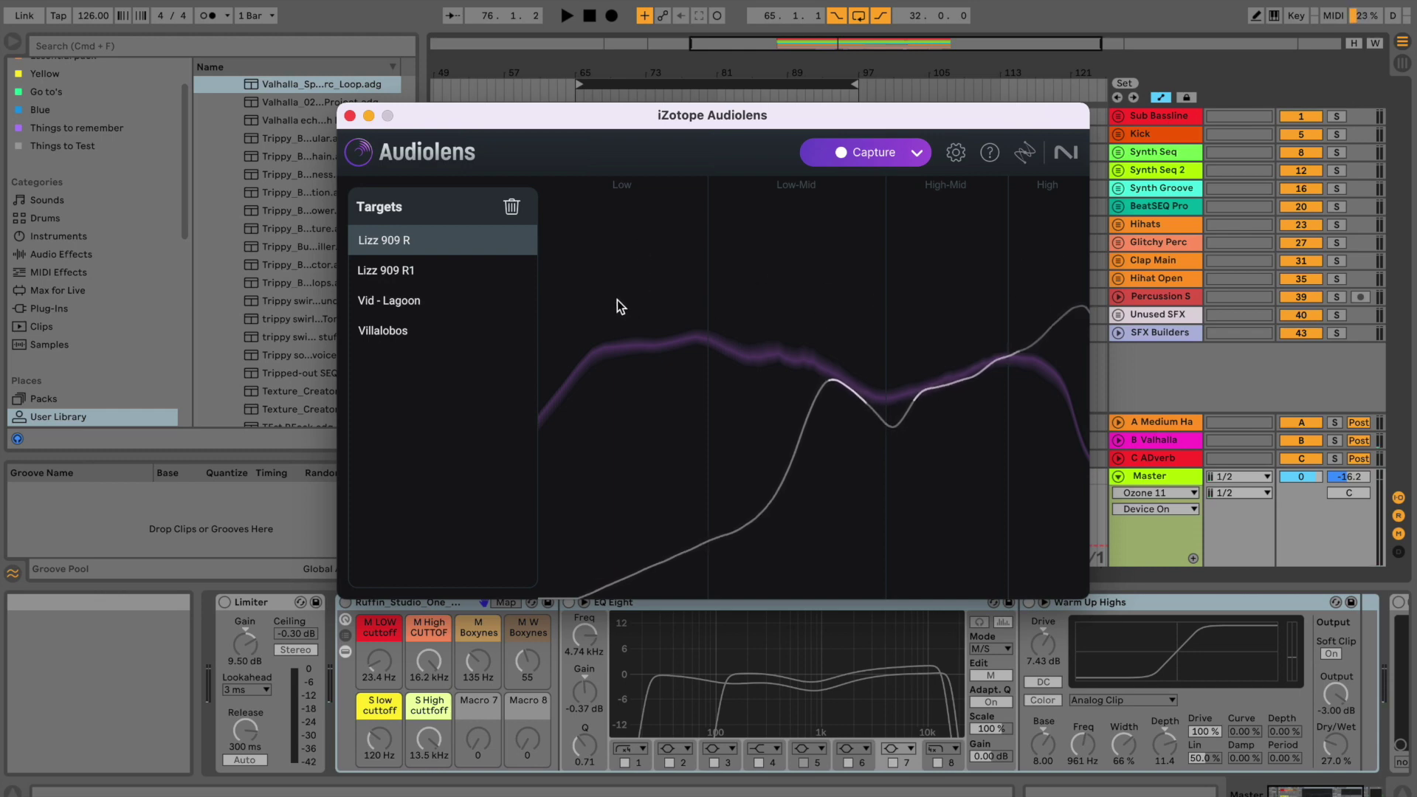
pyautogui.click(349, 117)
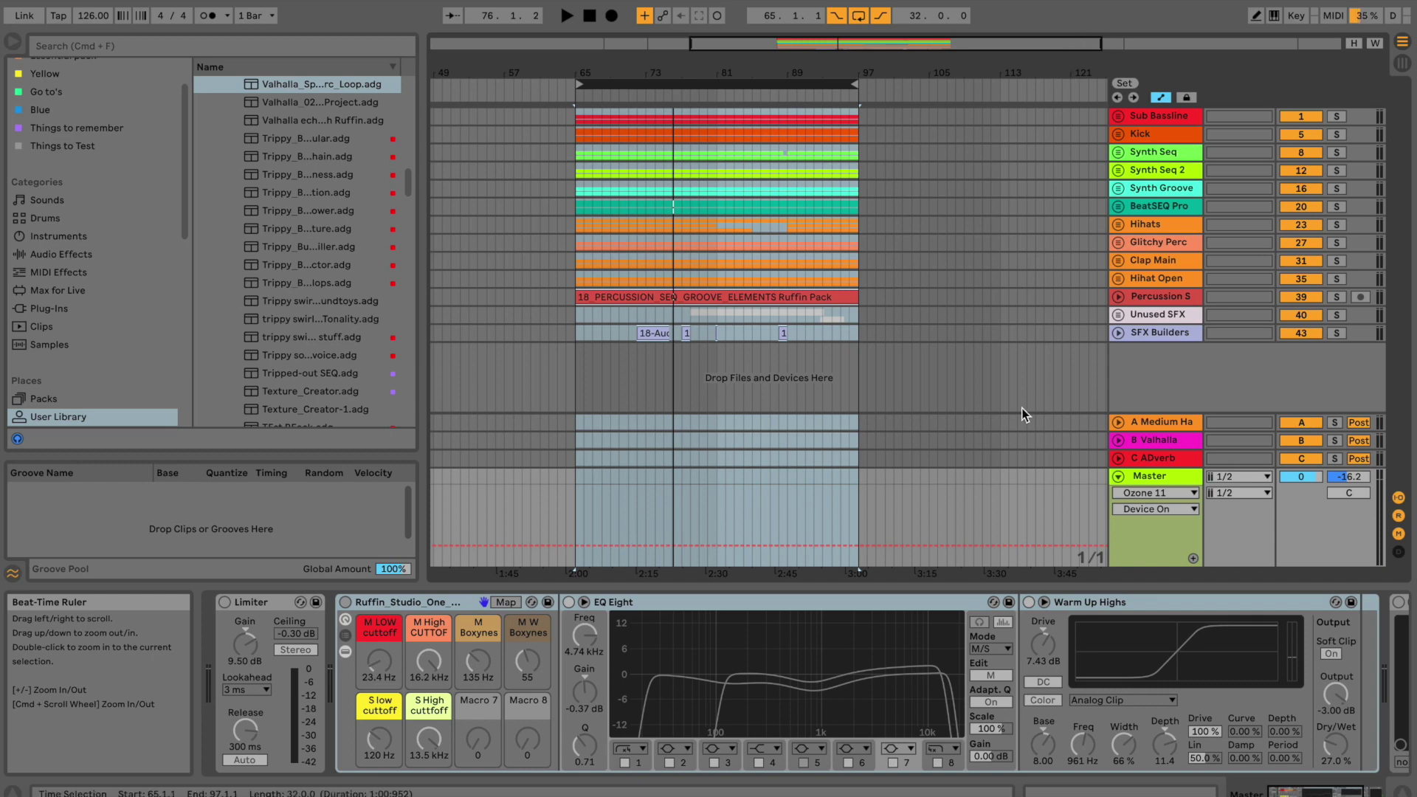
# - Relaunch Audiolens and compare the mix against the Villalobos target
pyautogui.press('super+space')
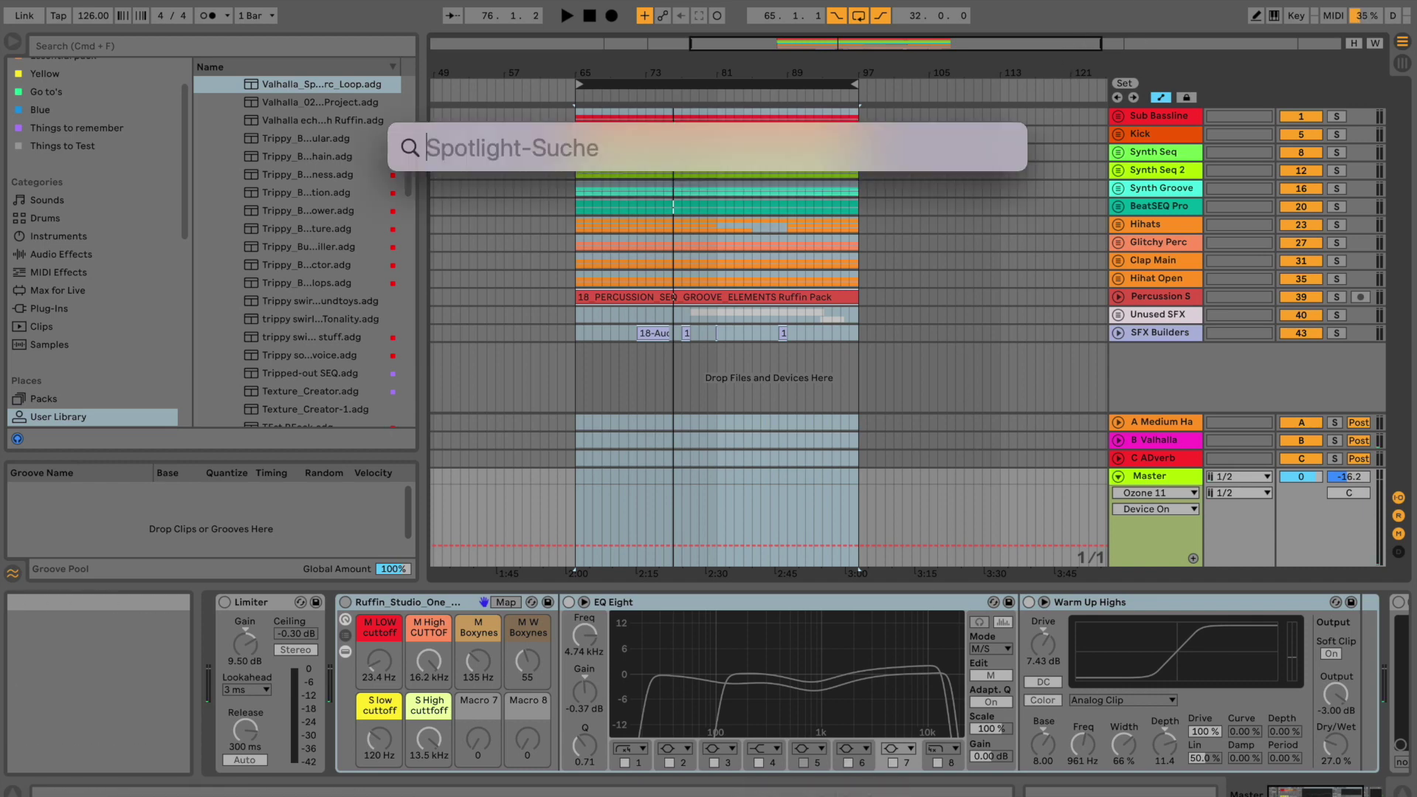
pyautogui.write('audio')
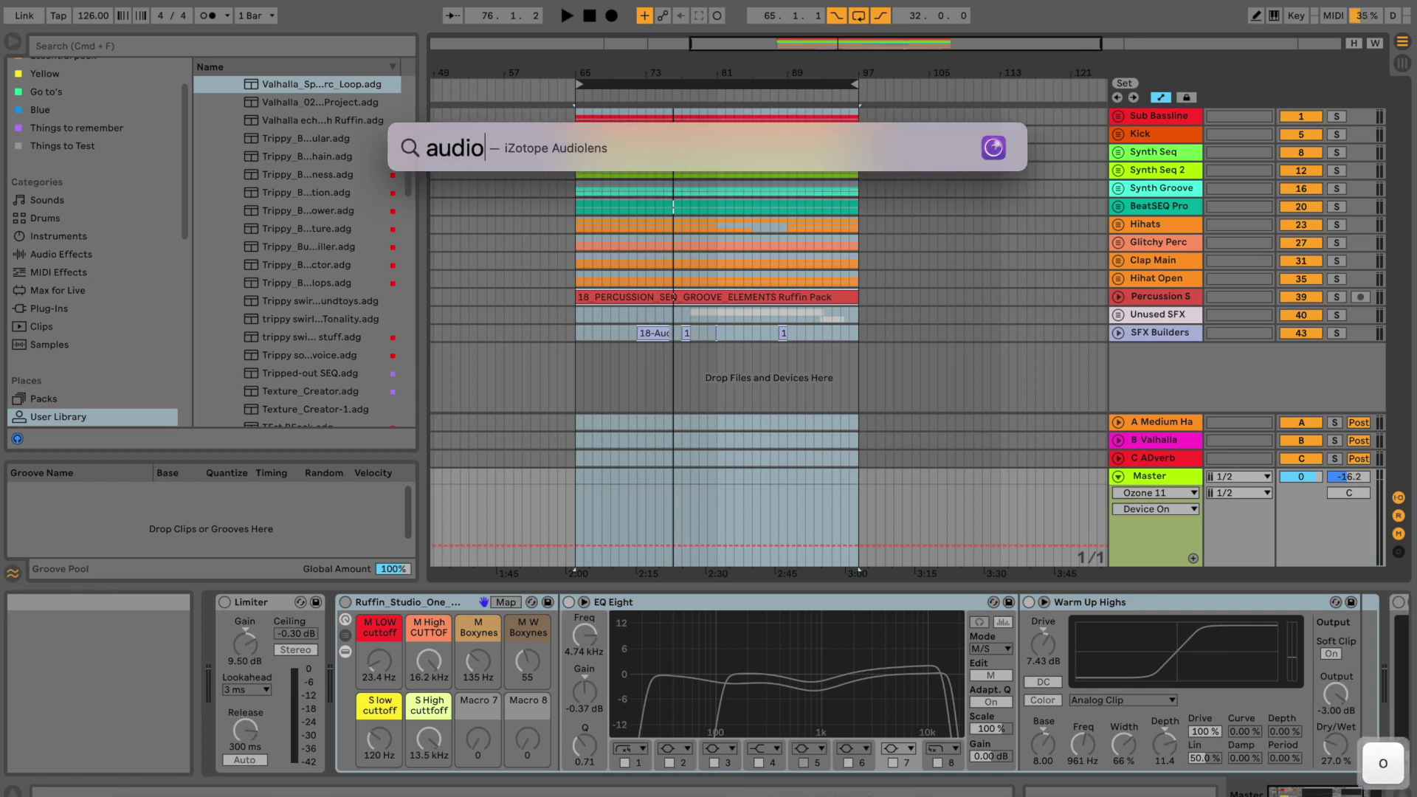
pyautogui.press('Return')
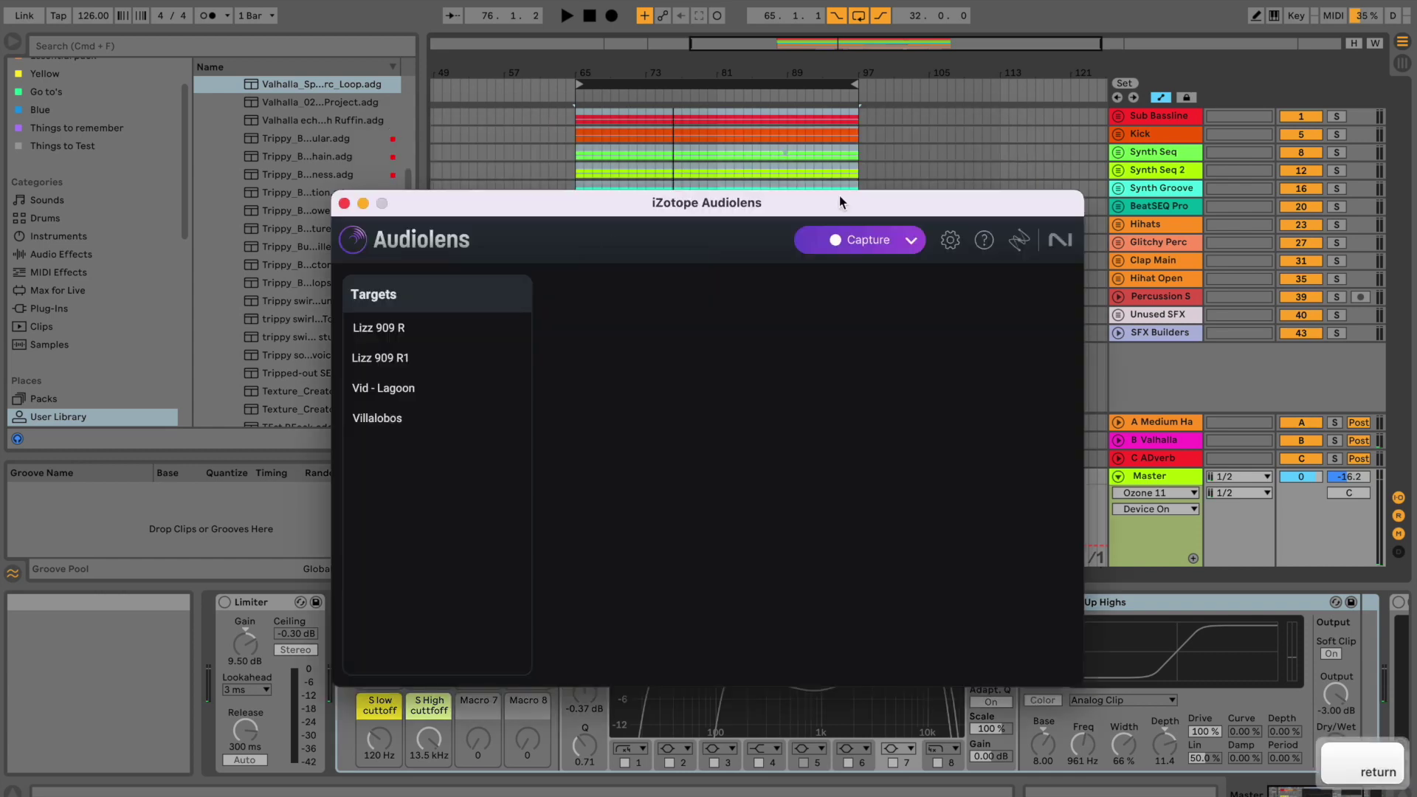
pyautogui.click(405, 416)
pyautogui.moveTo(676, 204); pyautogui.dragTo(649, 204)
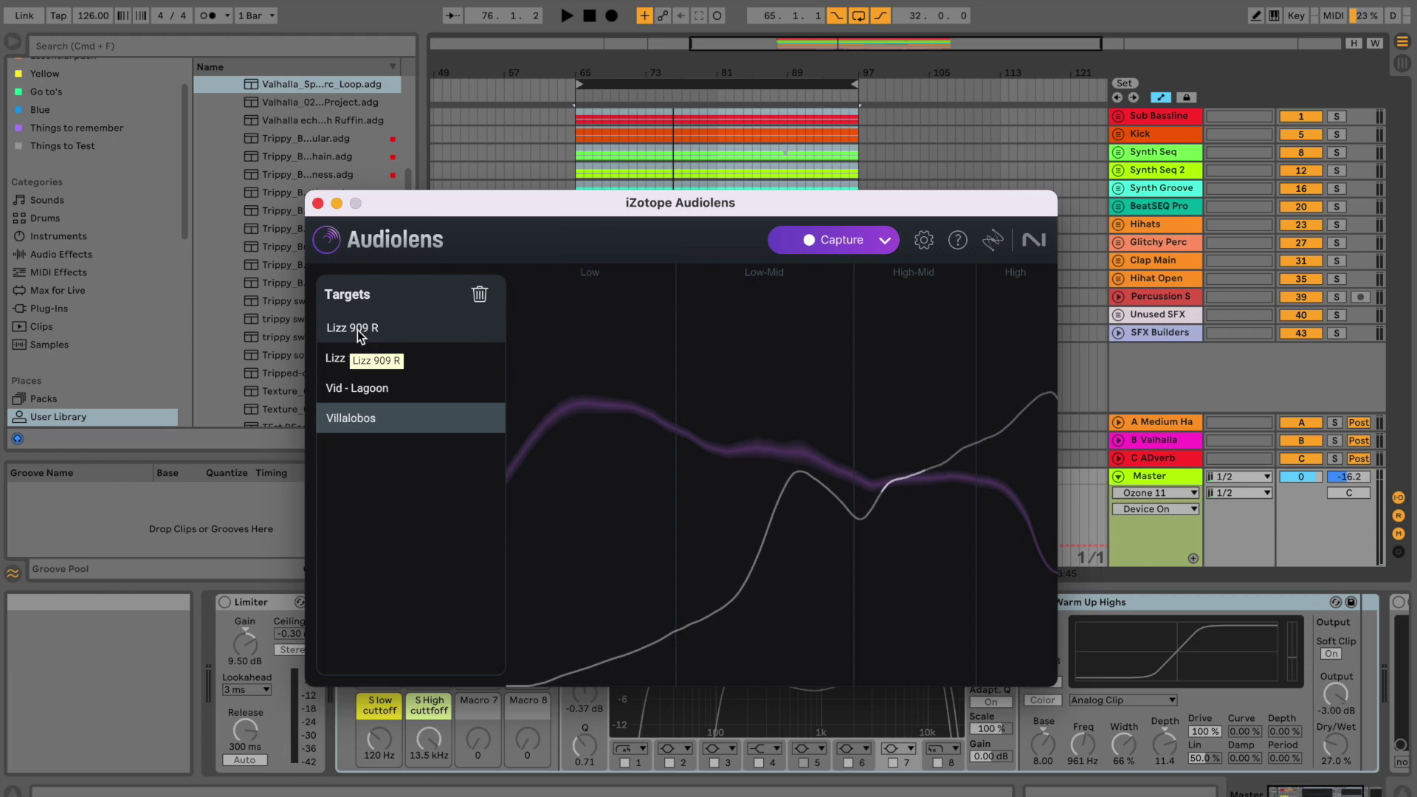
# - Briefly play and stop the loop, then switch on the Ozone 11 device after Warm Up Highs
pyautogui.press('super+Tab')
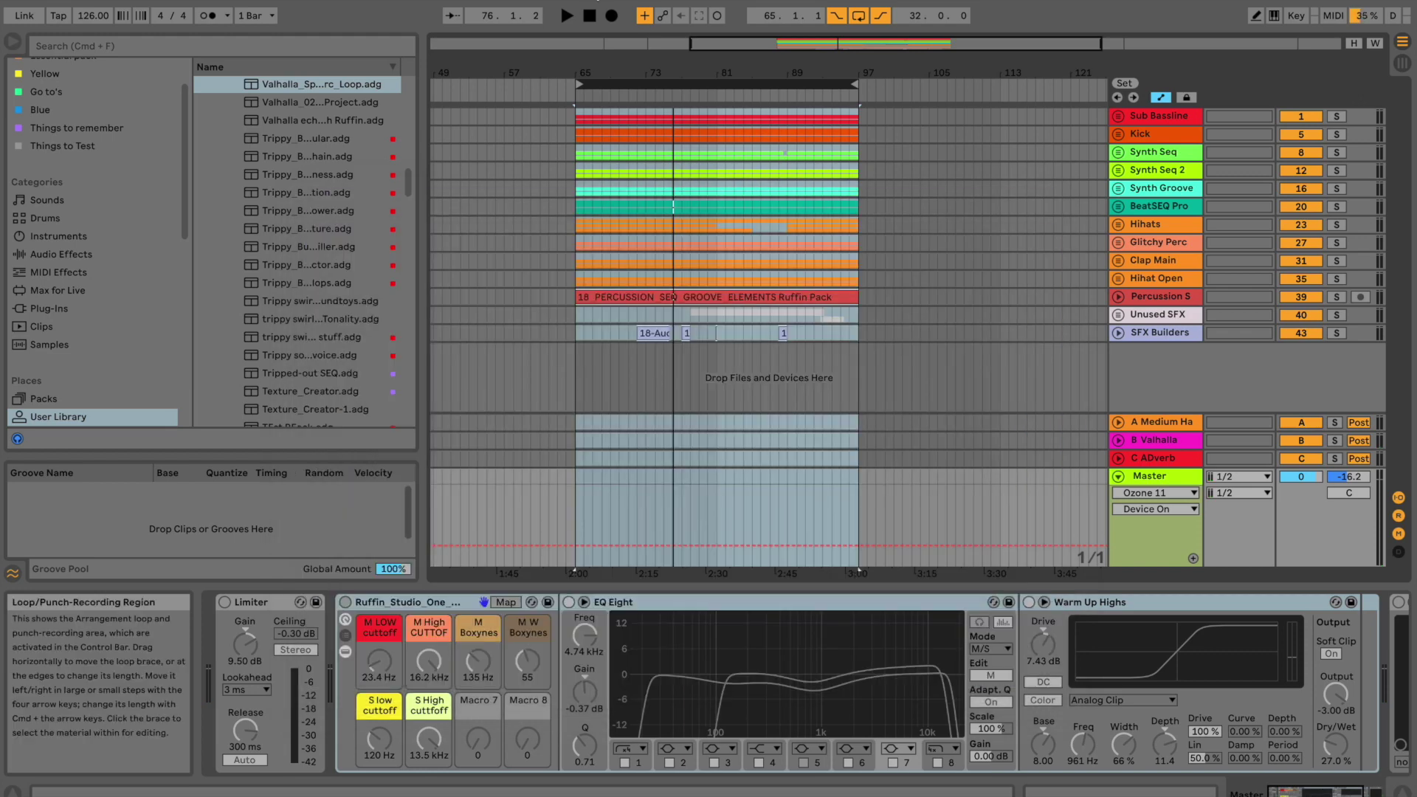
pyautogui.press('space')
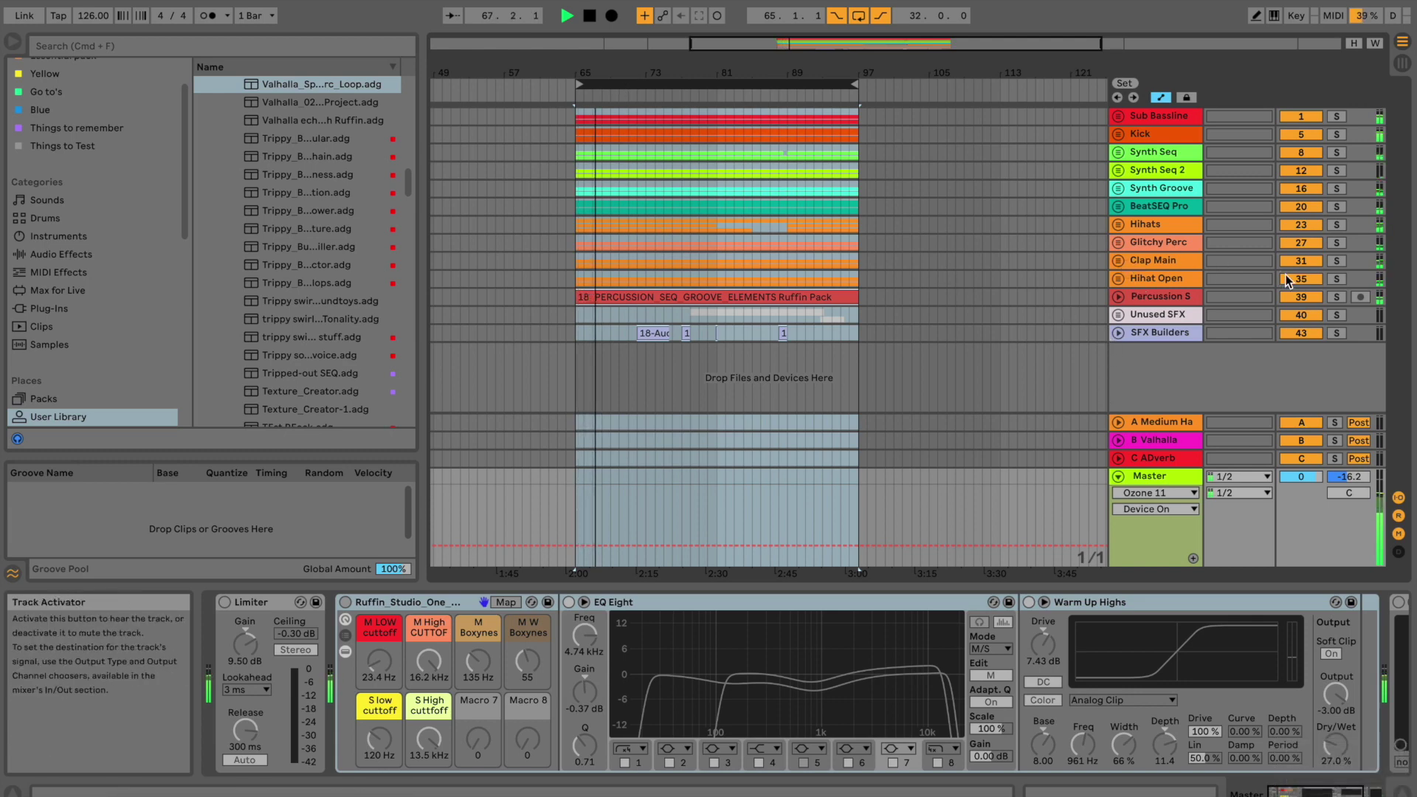
pyautogui.press('space')
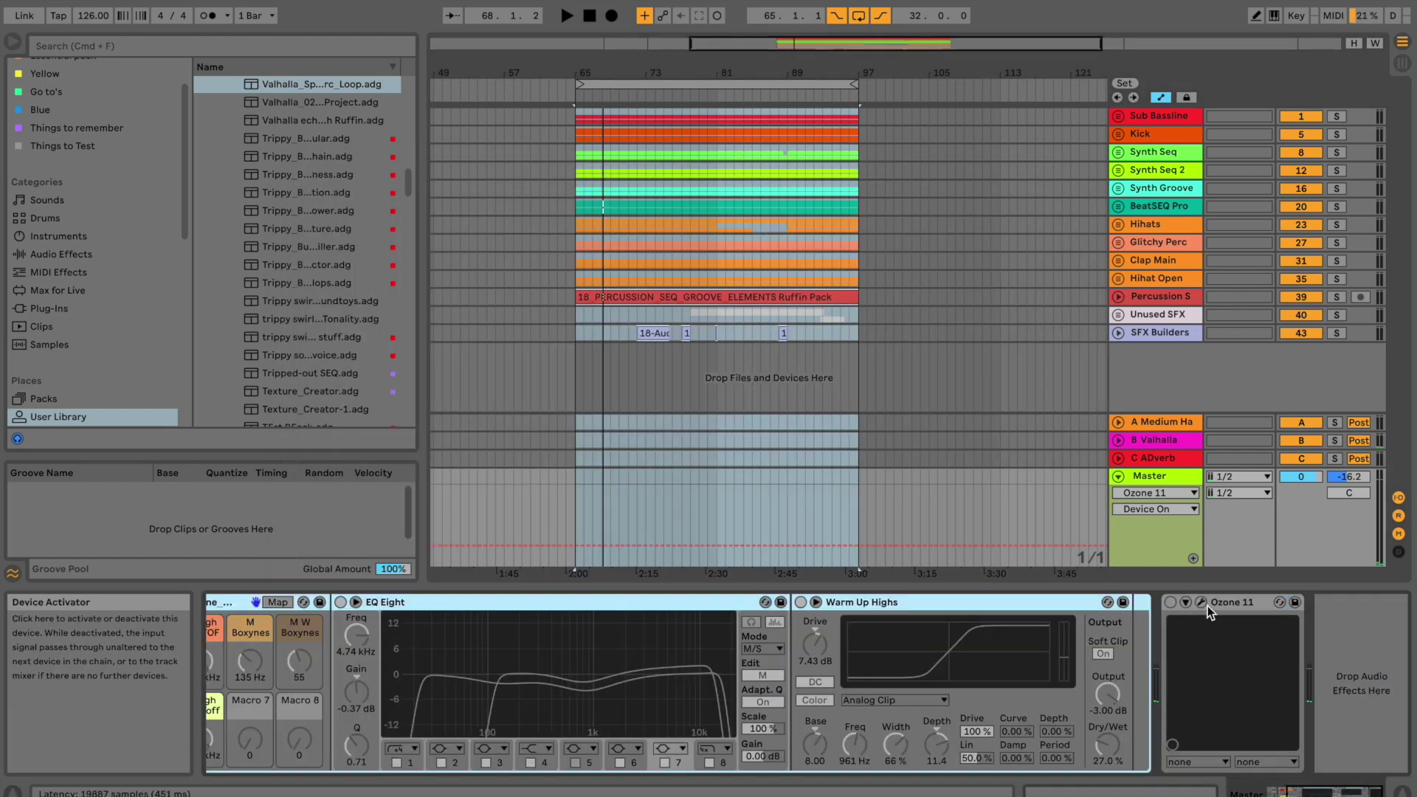
pyautogui.click(1204, 603)
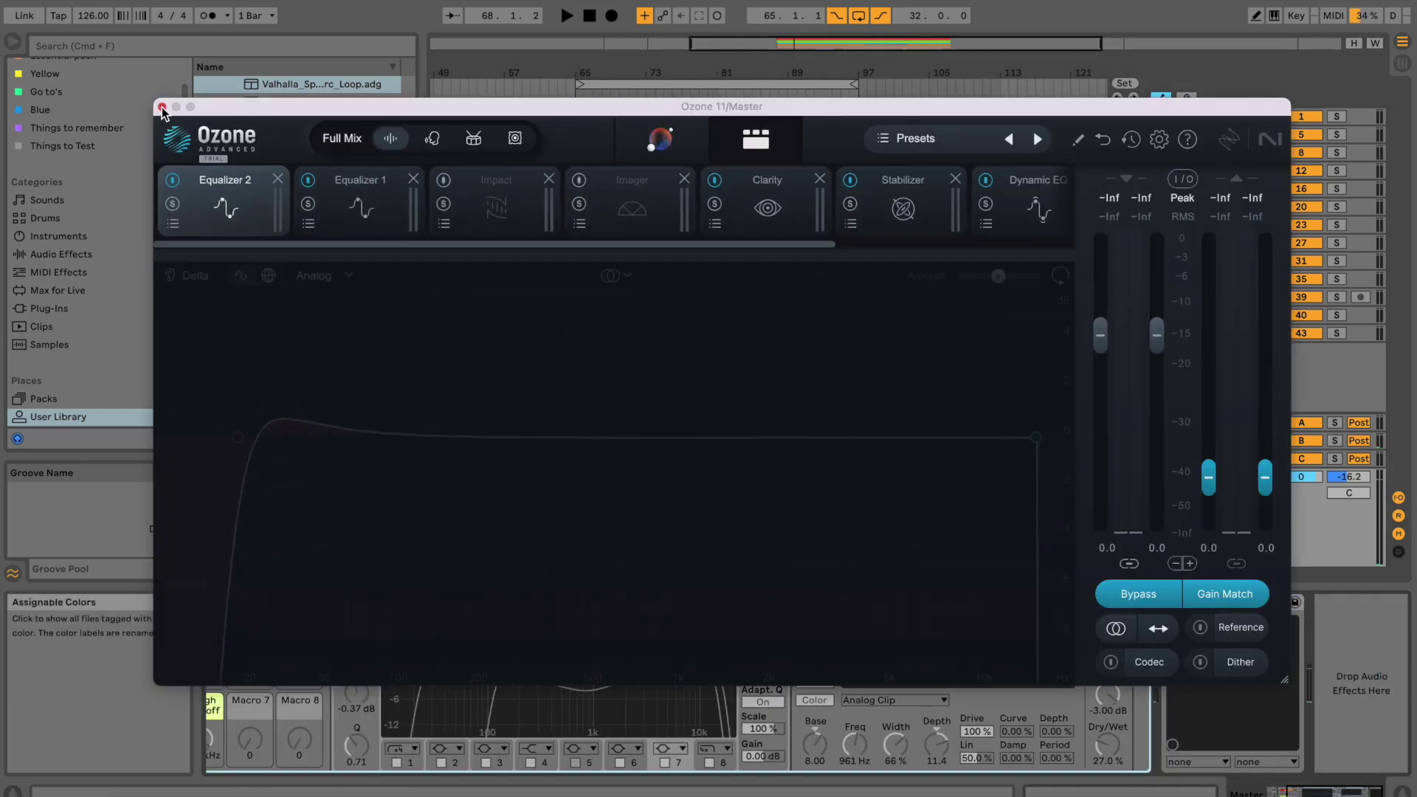
pyautogui.click(162, 108)
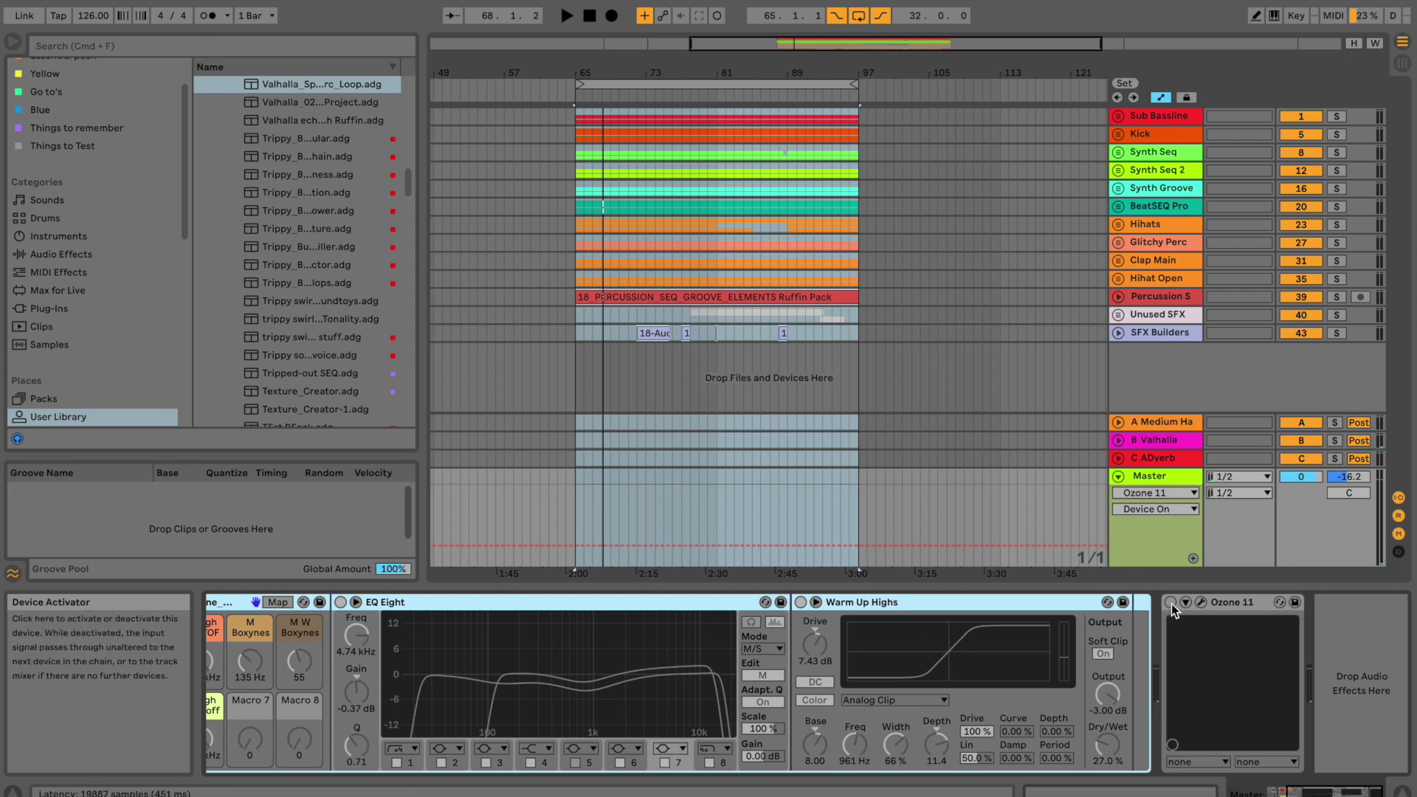
pyautogui.moveTo(1314, 794)
pyautogui.mouseDown()
pyautogui.moveTo(1288, 793)
pyautogui.moveTo(1314, 793)
pyautogui.mouseUp()
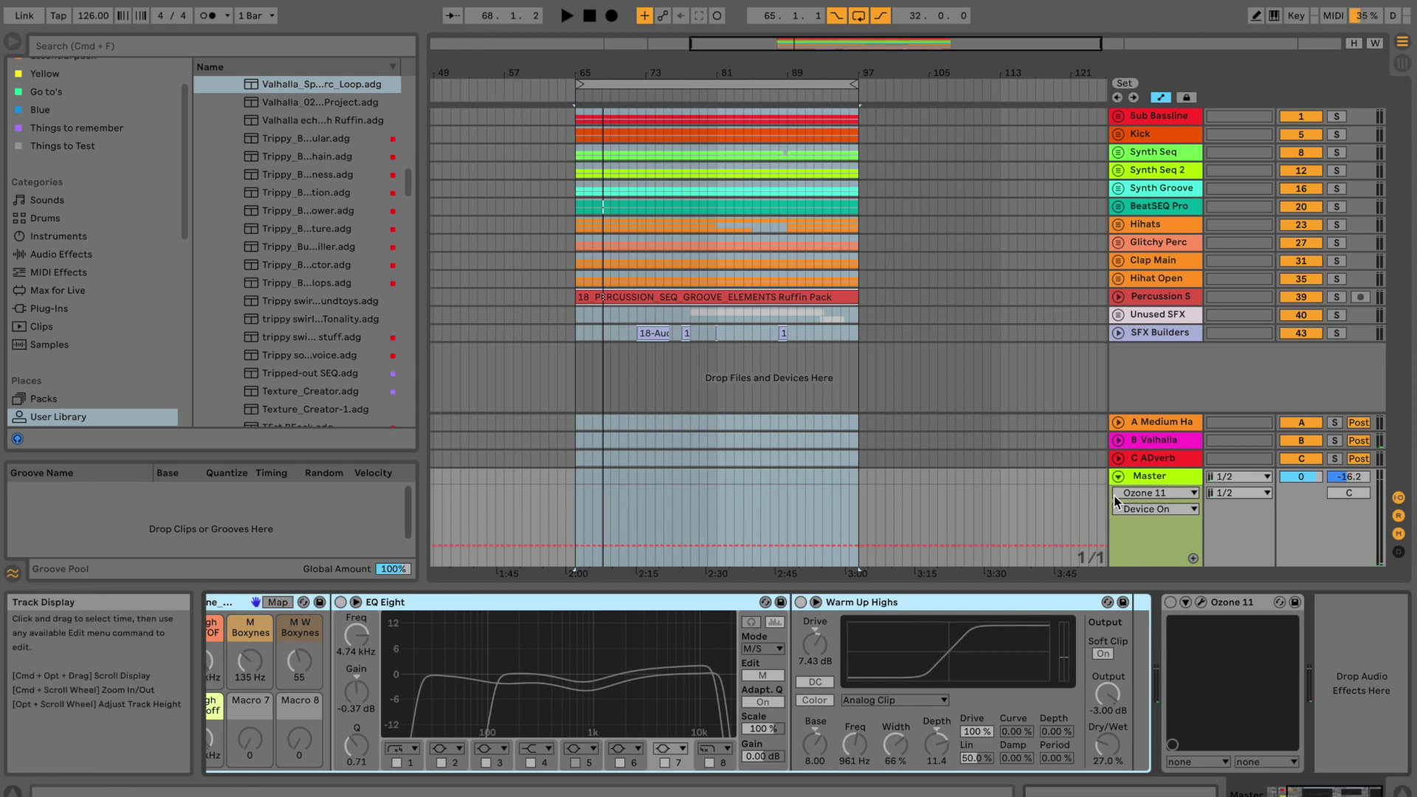
pyautogui.click(1172, 602)
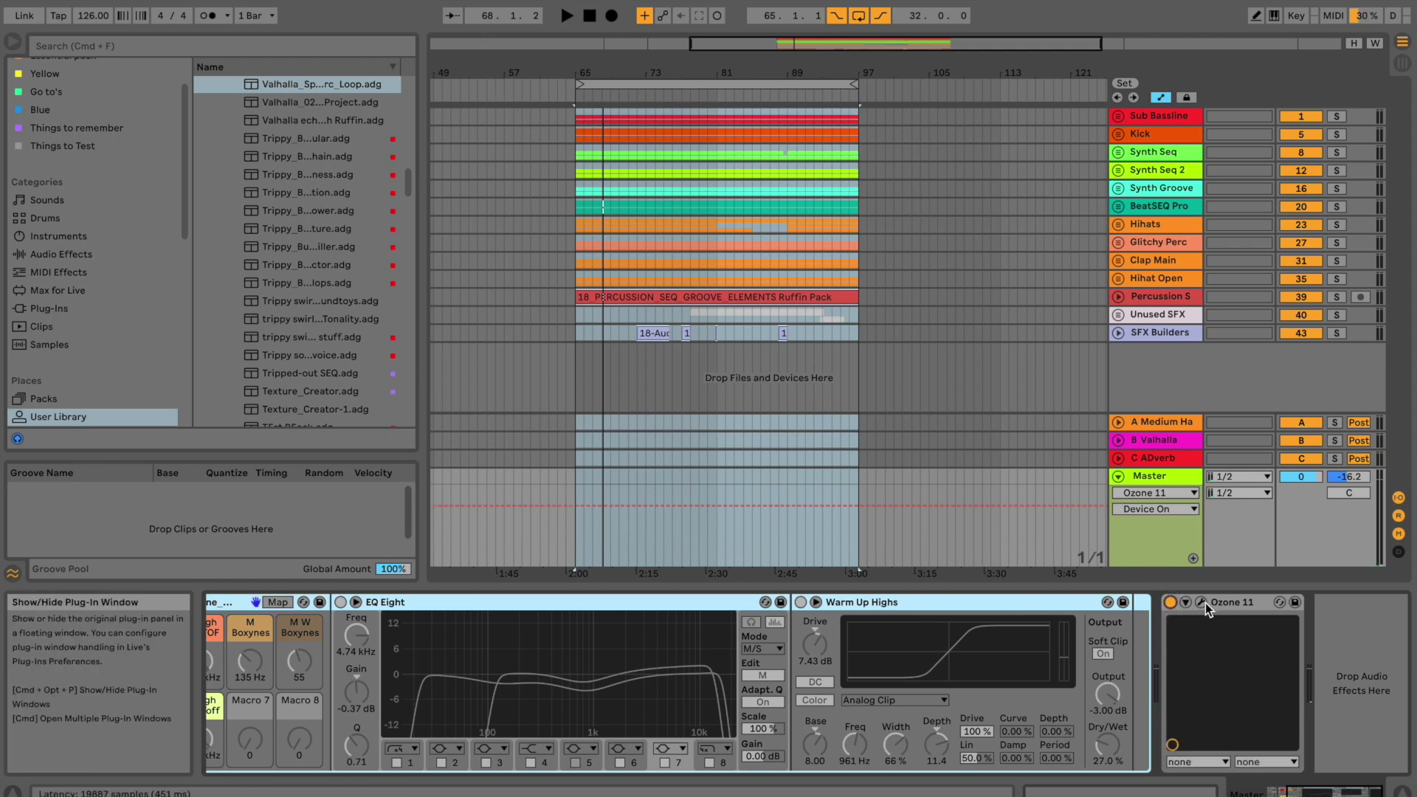
# - Check the Ozone 11 plug-in window and make sure the device is switched on
pyautogui.click(1206, 604)
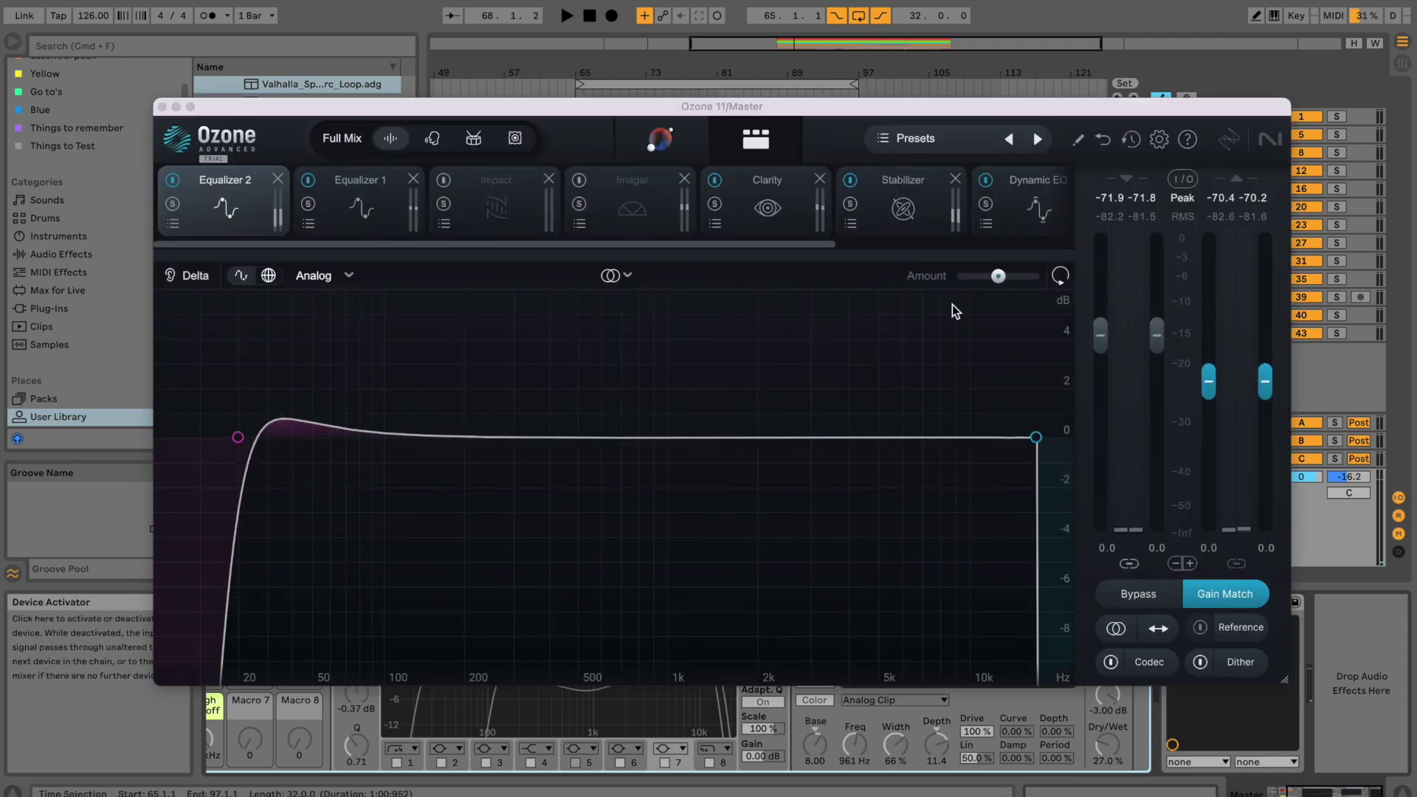
pyautogui.click(164, 107)
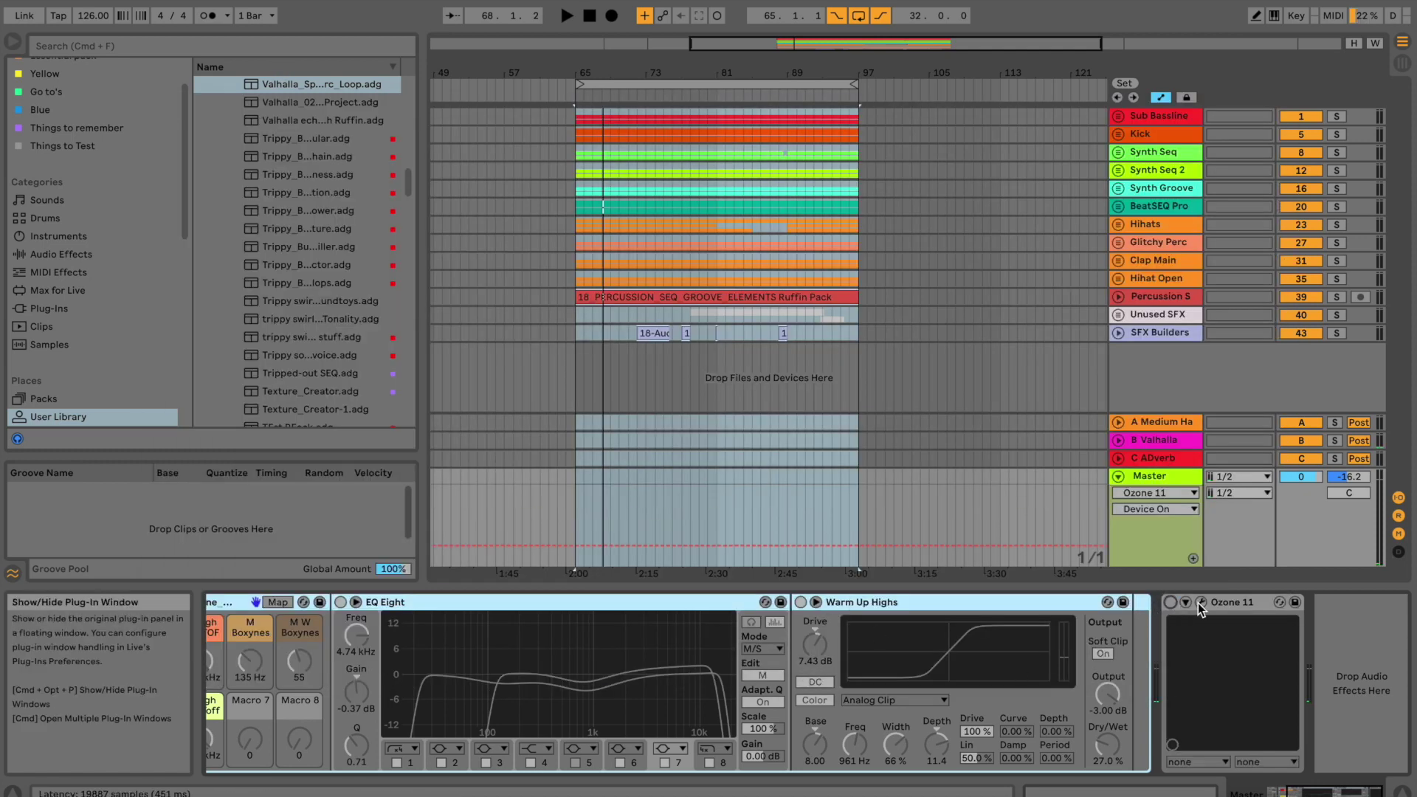
pyautogui.press('super+alt+p')
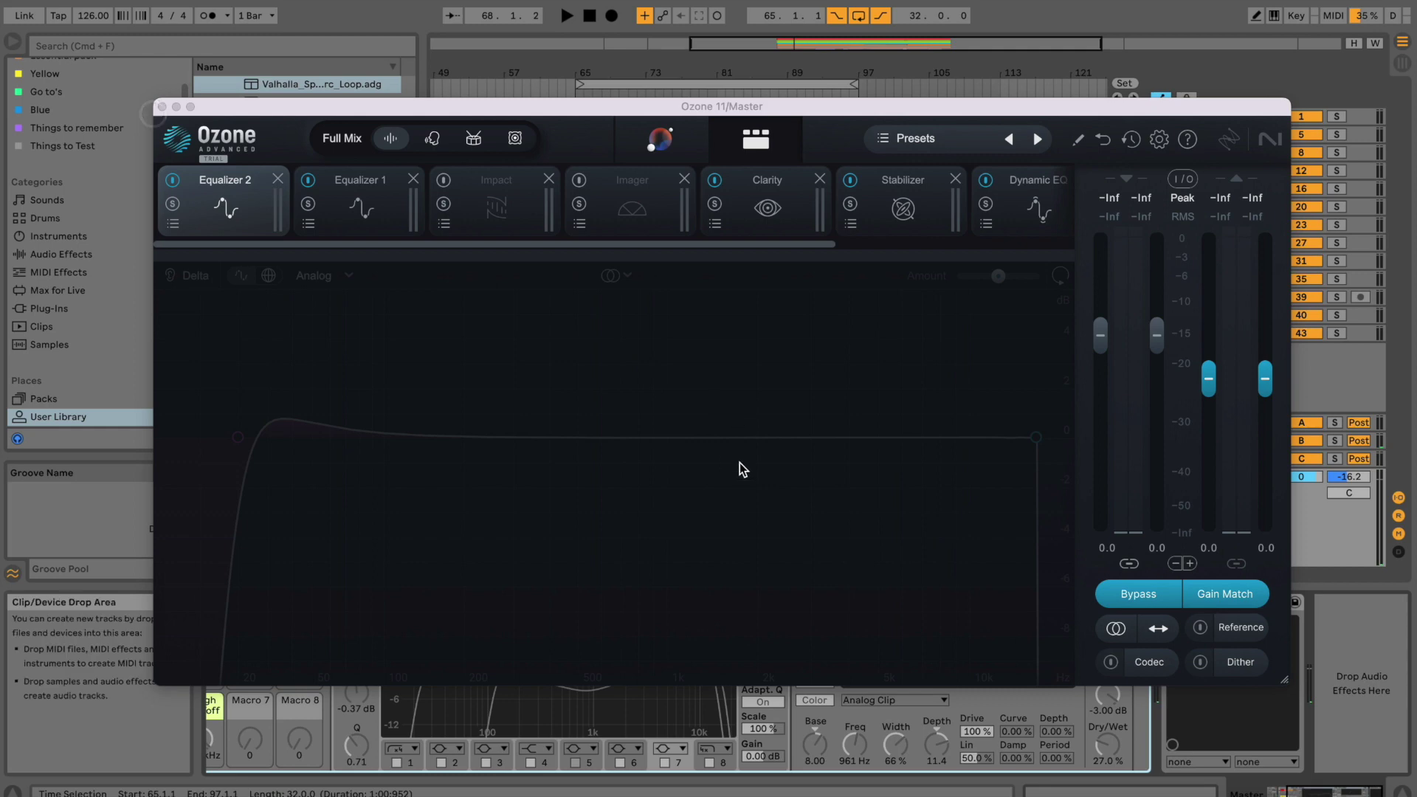
pyautogui.click(161, 107)
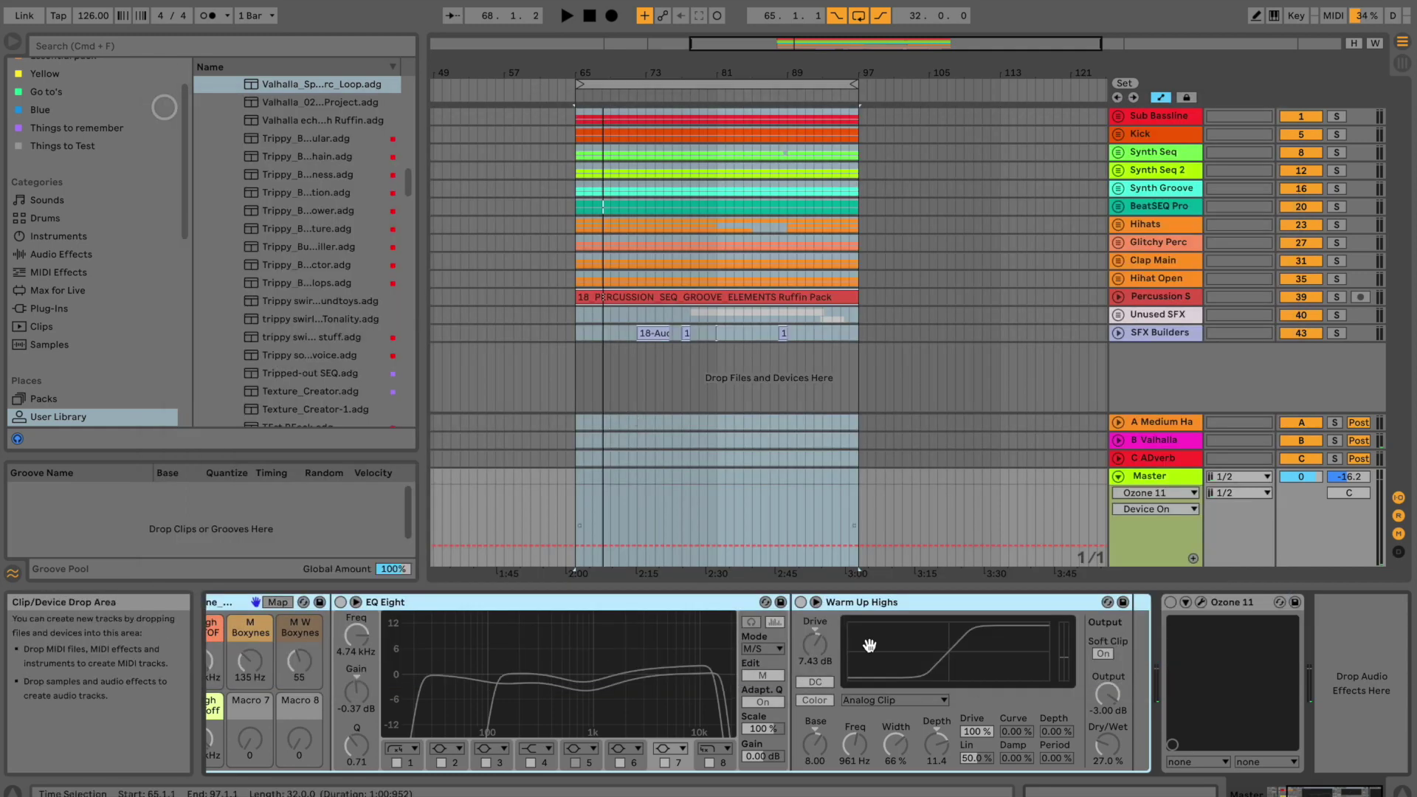
pyautogui.click(1170, 602)
# - Play the loop and A/B Equalizer 2 with its 16628 Hz brickwall low-pass selected
pyautogui.press('space')
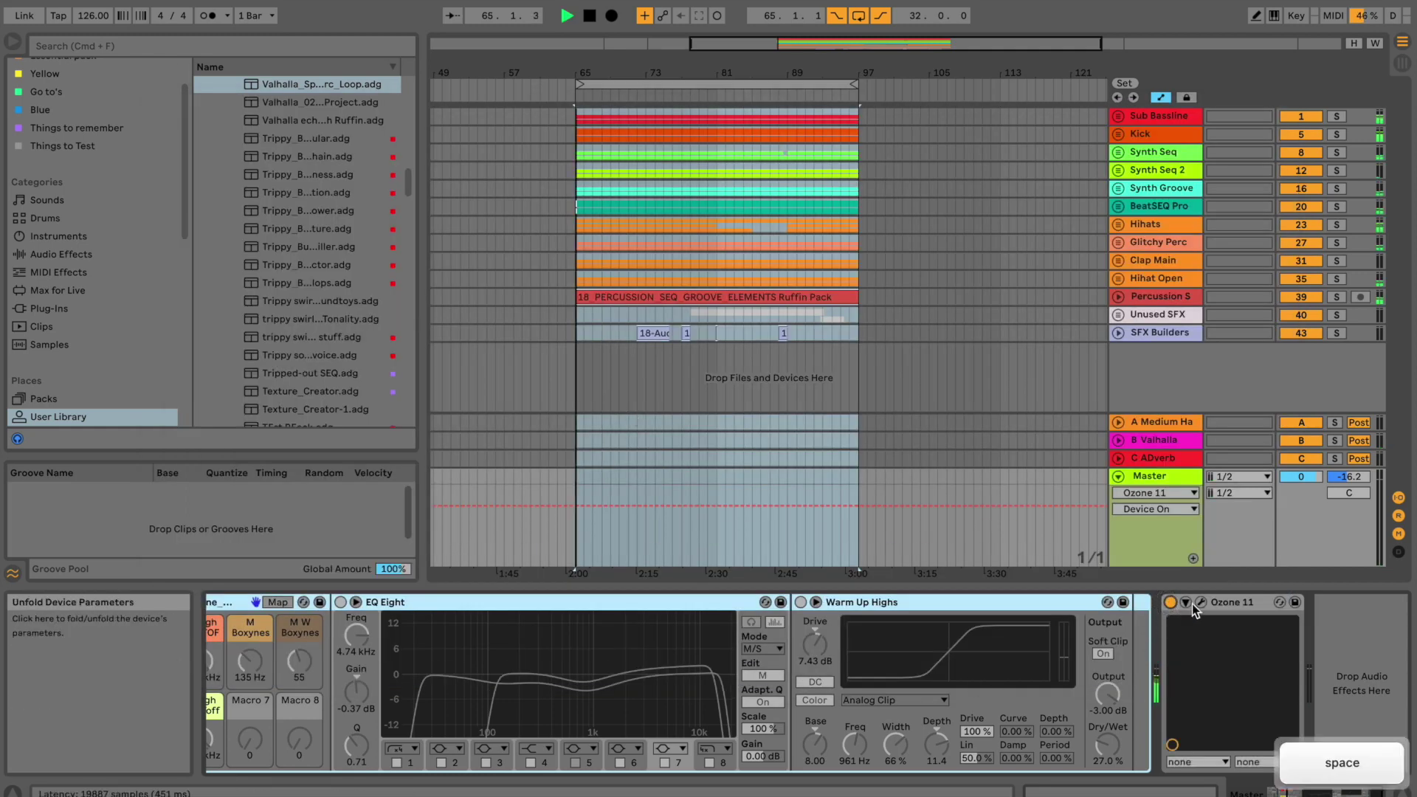
pyautogui.press('super+alt+p')
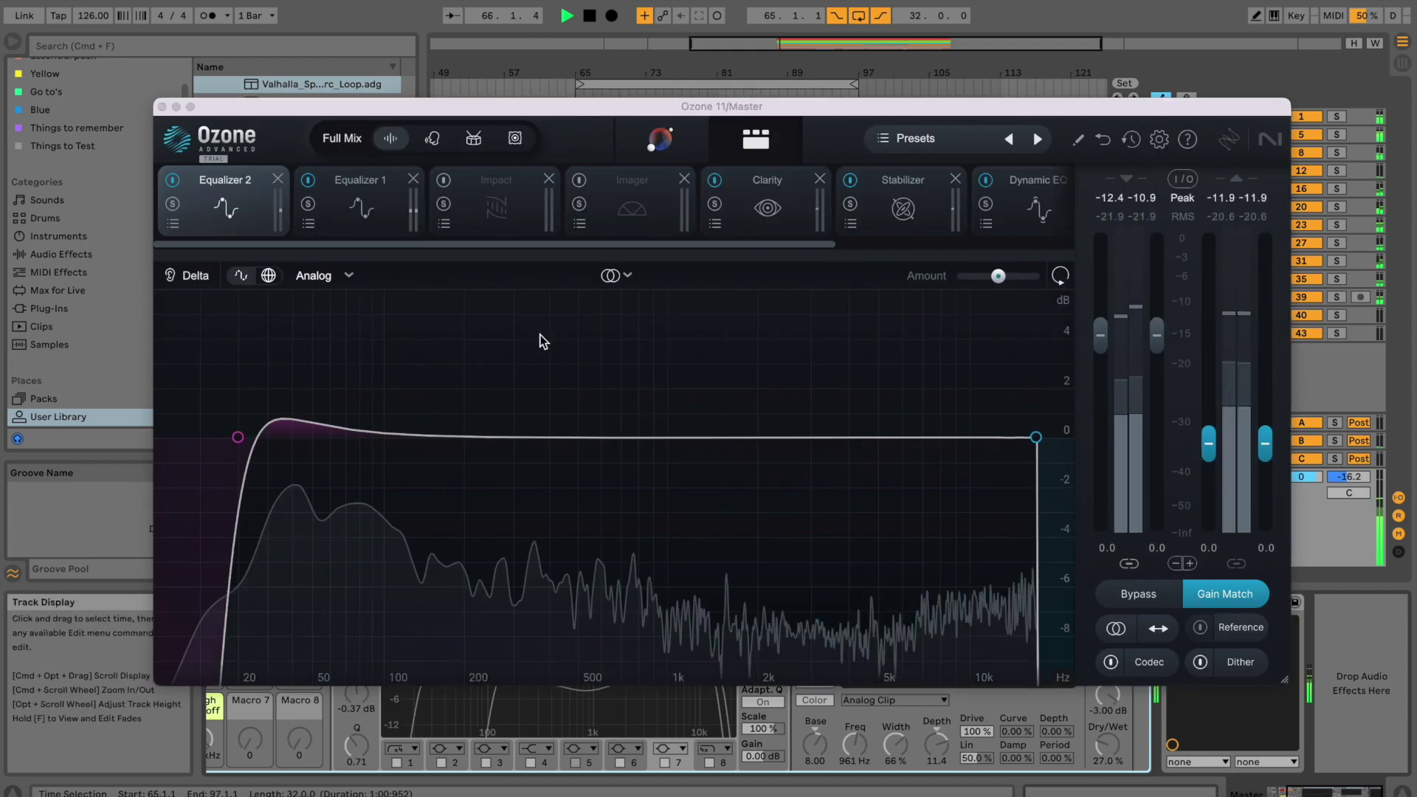
pyautogui.click(1035, 437)
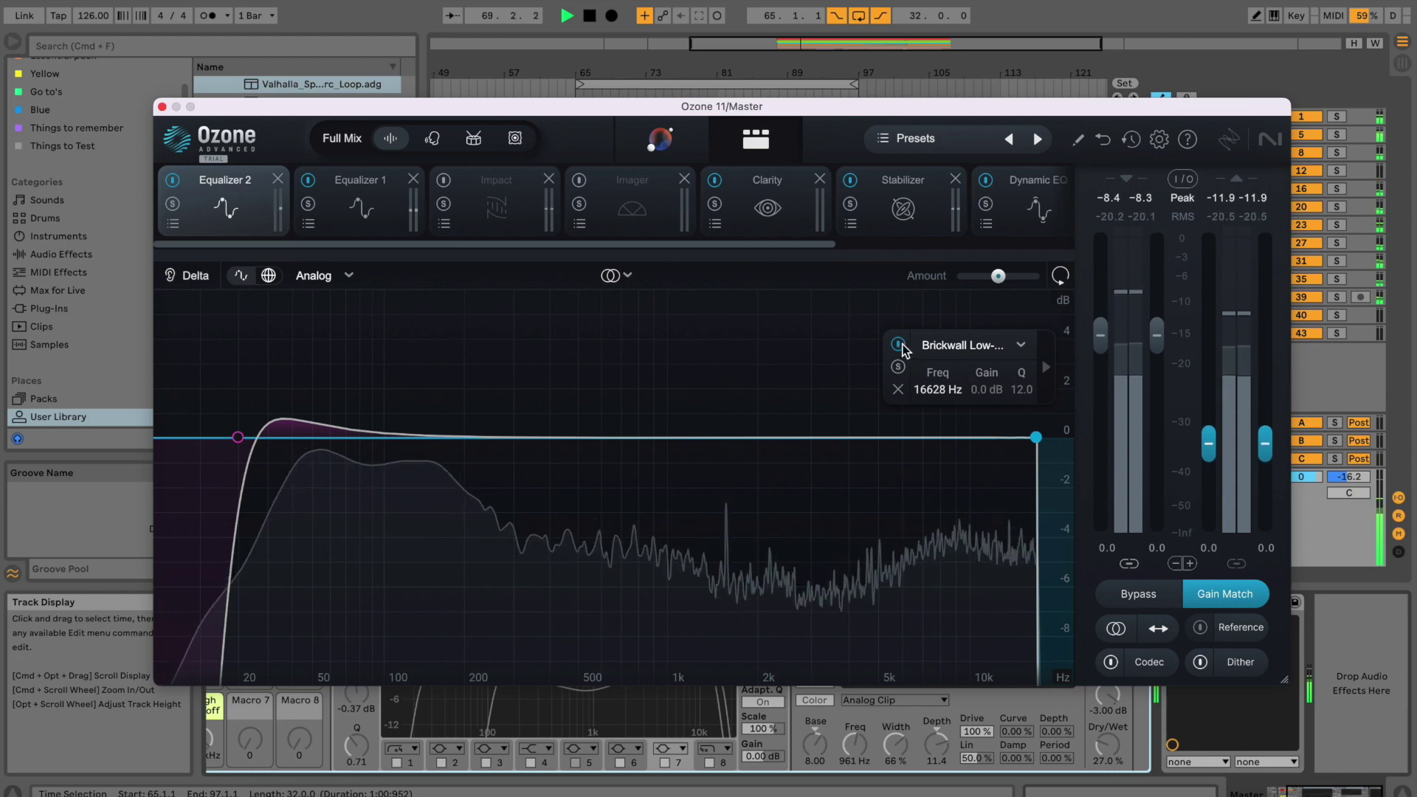
pyautogui.click(172, 180)
pyautogui.click(172, 180)
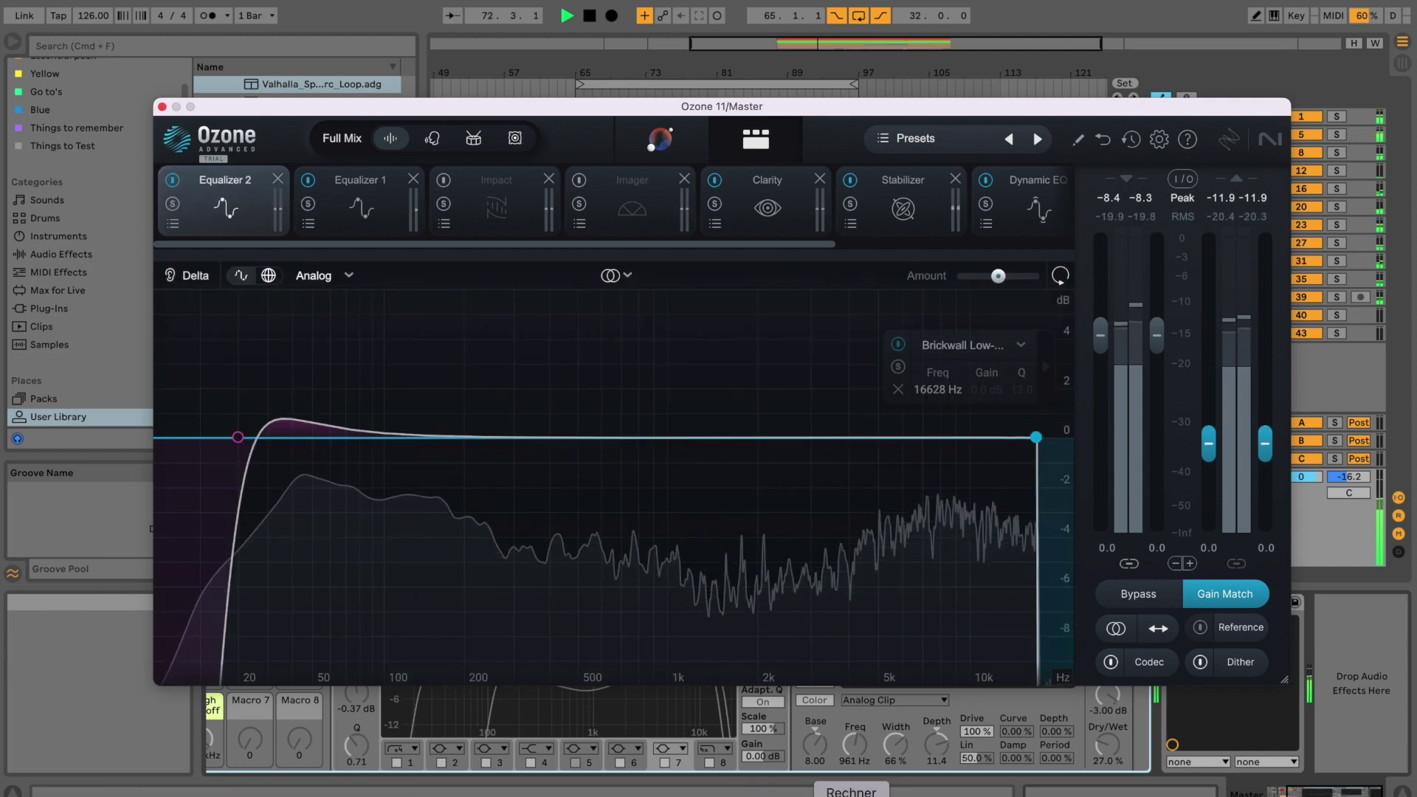
pyautogui.press('super+space')
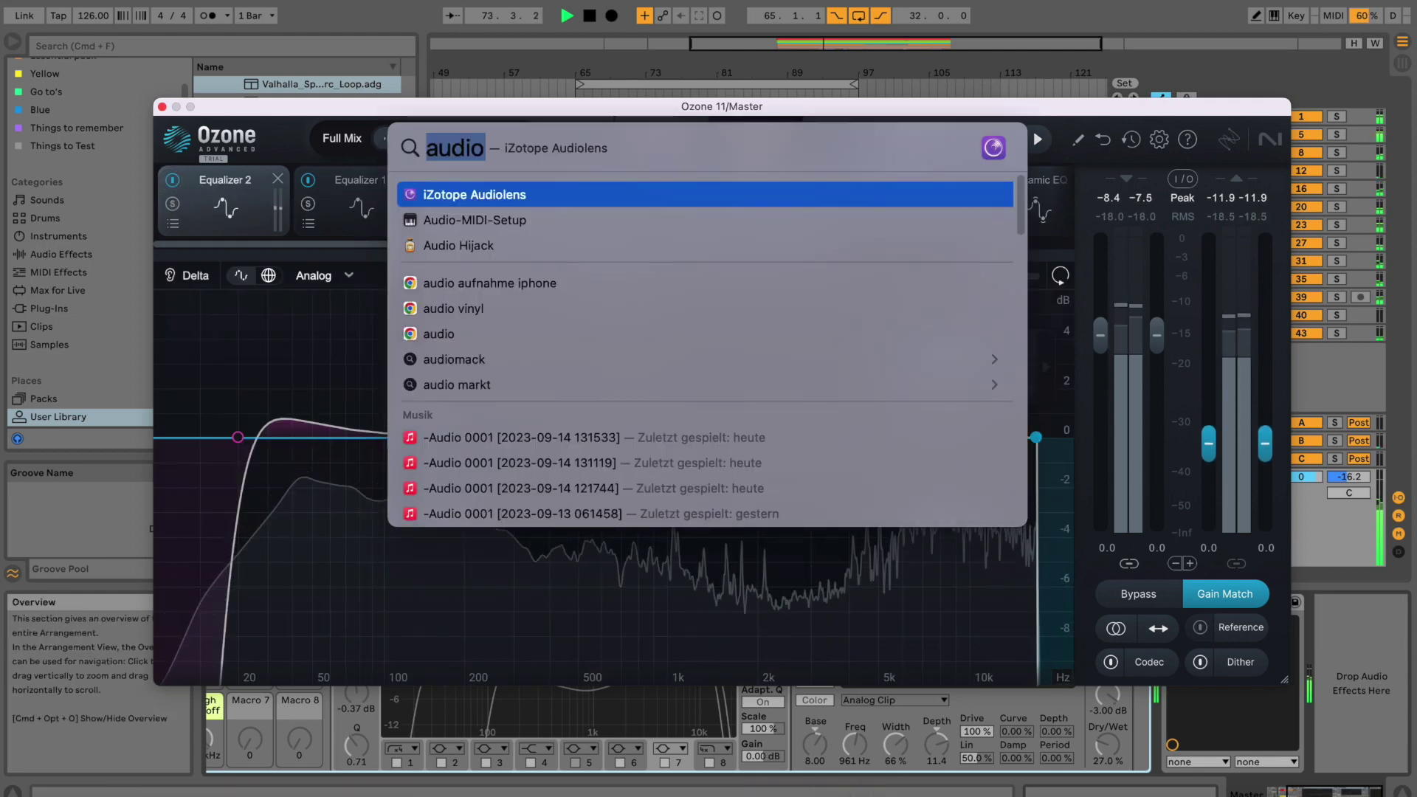
# - Launch Audiolens on the Lizz 909 R target and bypass Ozone's brickwall low-pass band
pyautogui.press('Return')
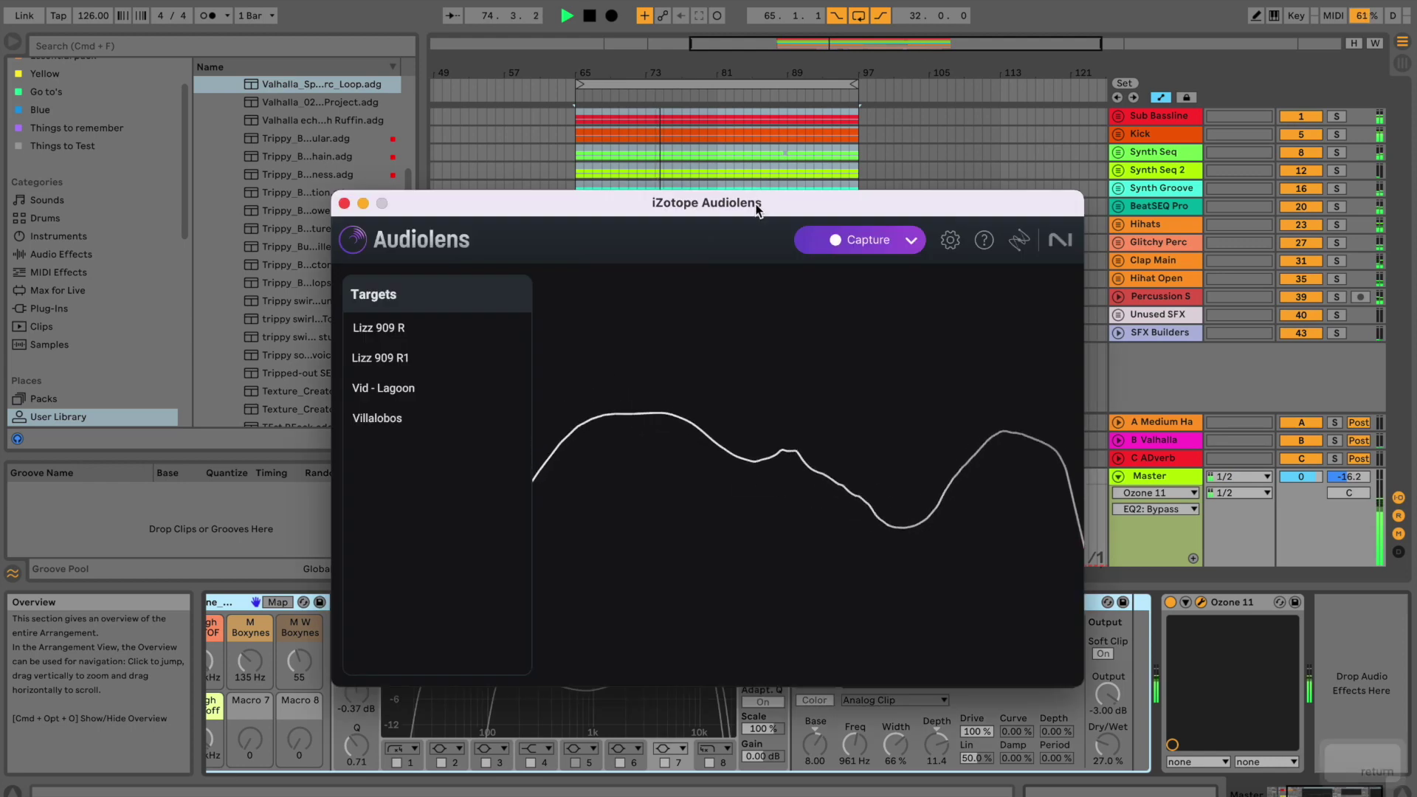
pyautogui.click(370, 329)
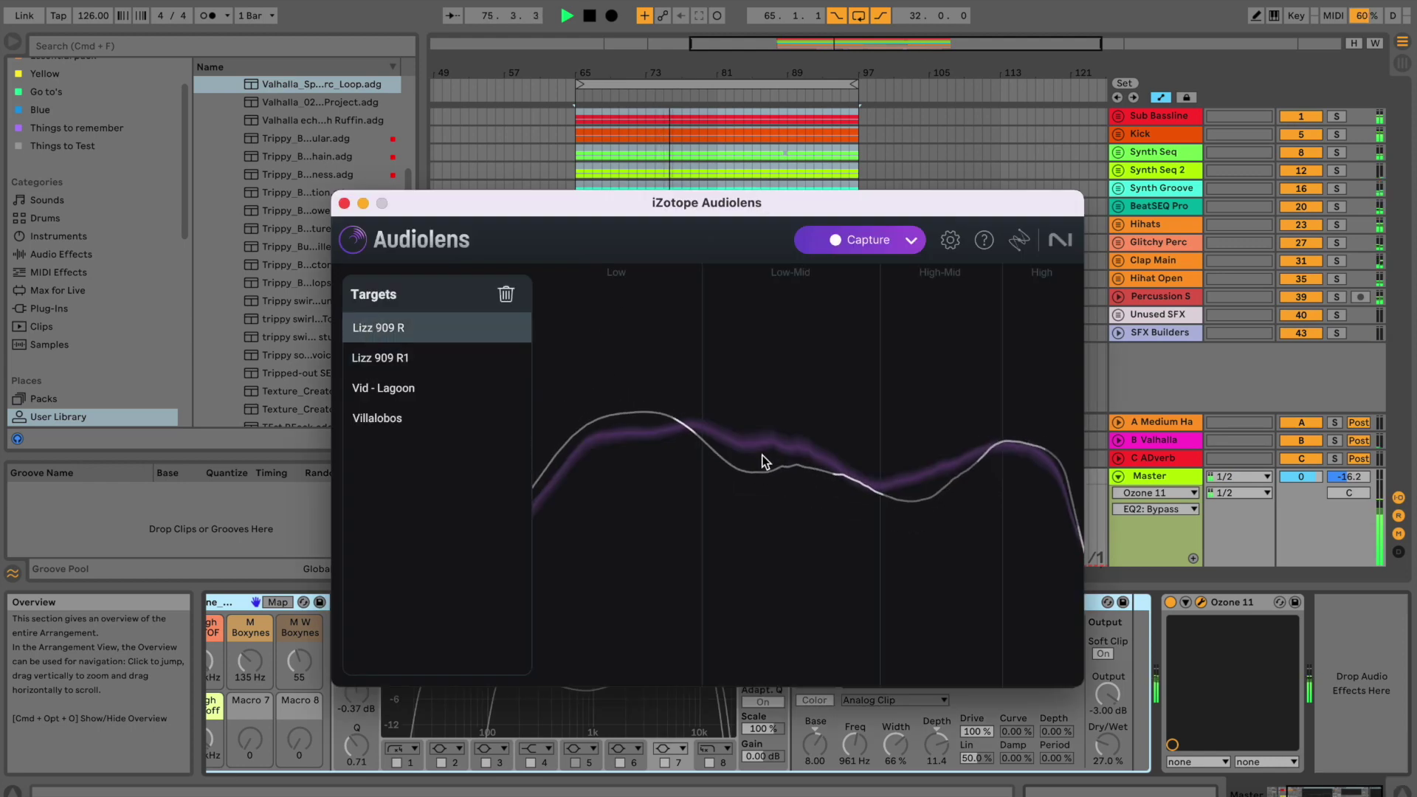
pyautogui.click(1202, 602)
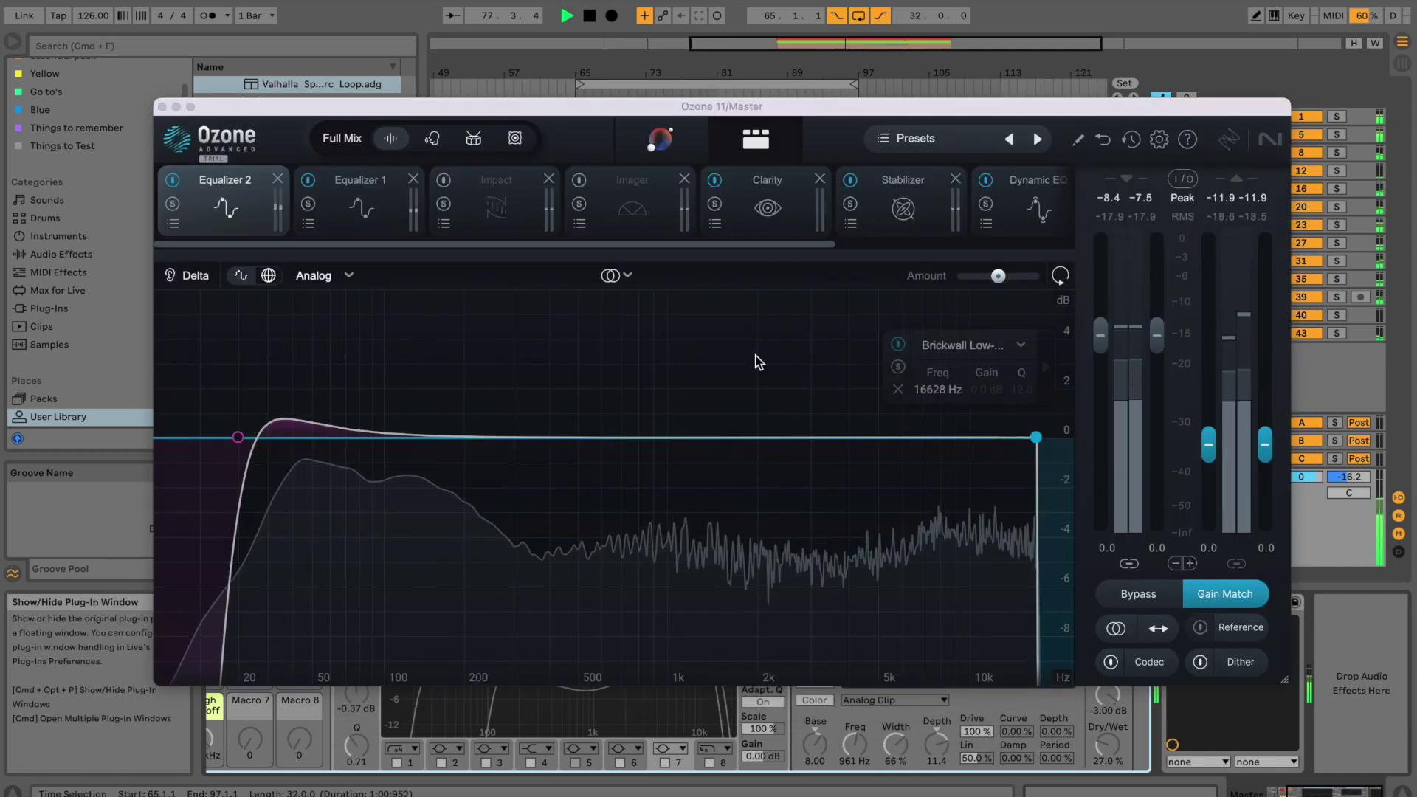
pyautogui.click(898, 345)
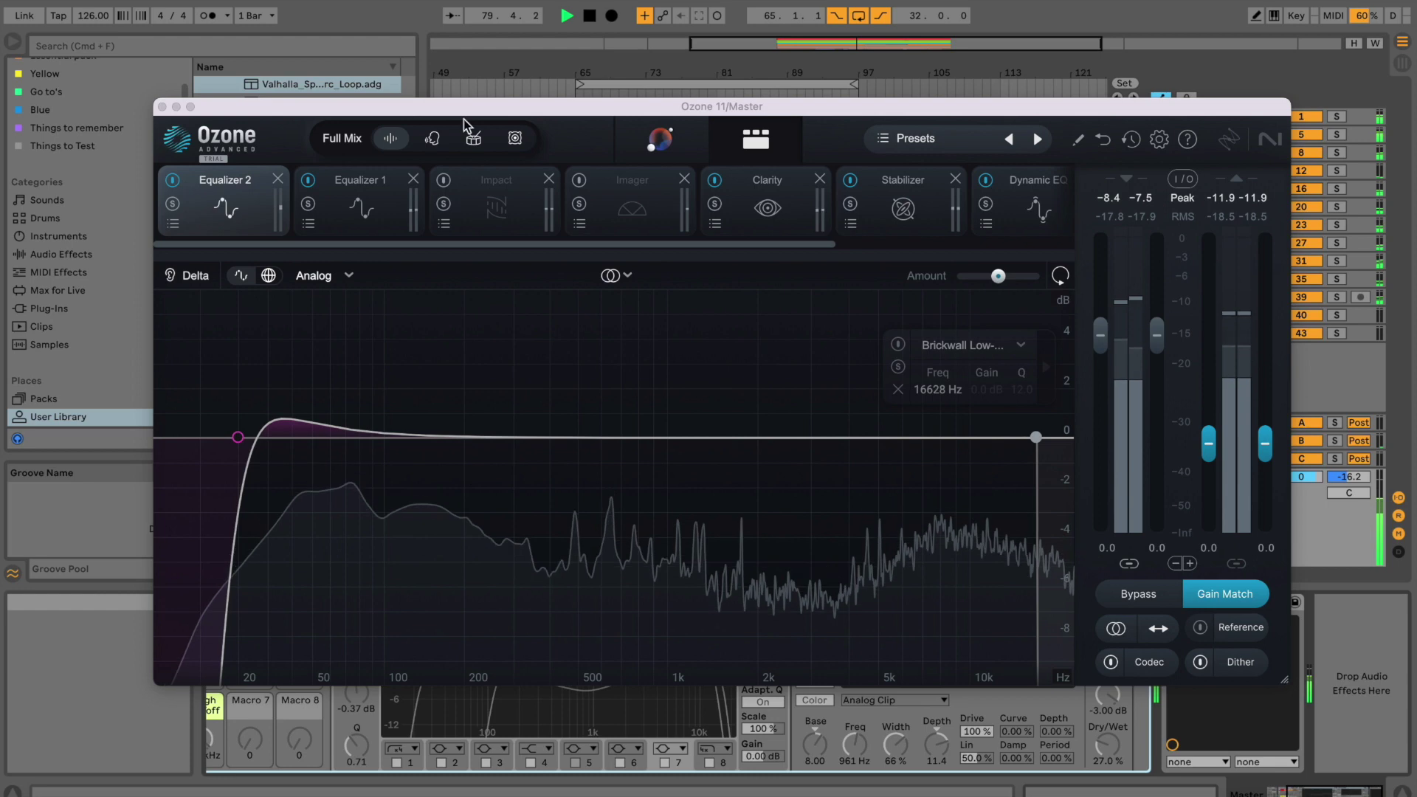
# - Compare playback against Lizz 909 R in Audiolens, then stop and close the Ozone window
pyautogui.click(861, 793)
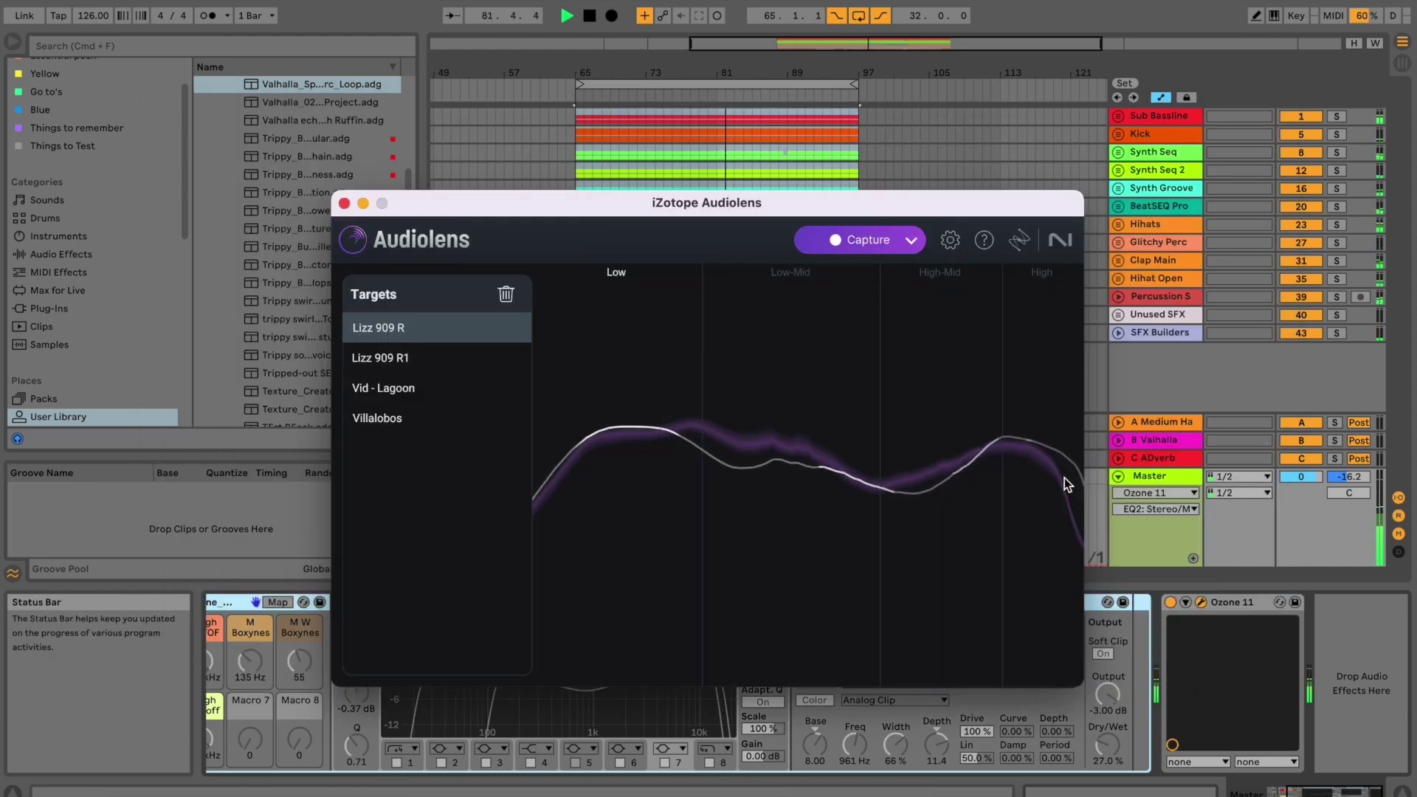
pyautogui.press('space')
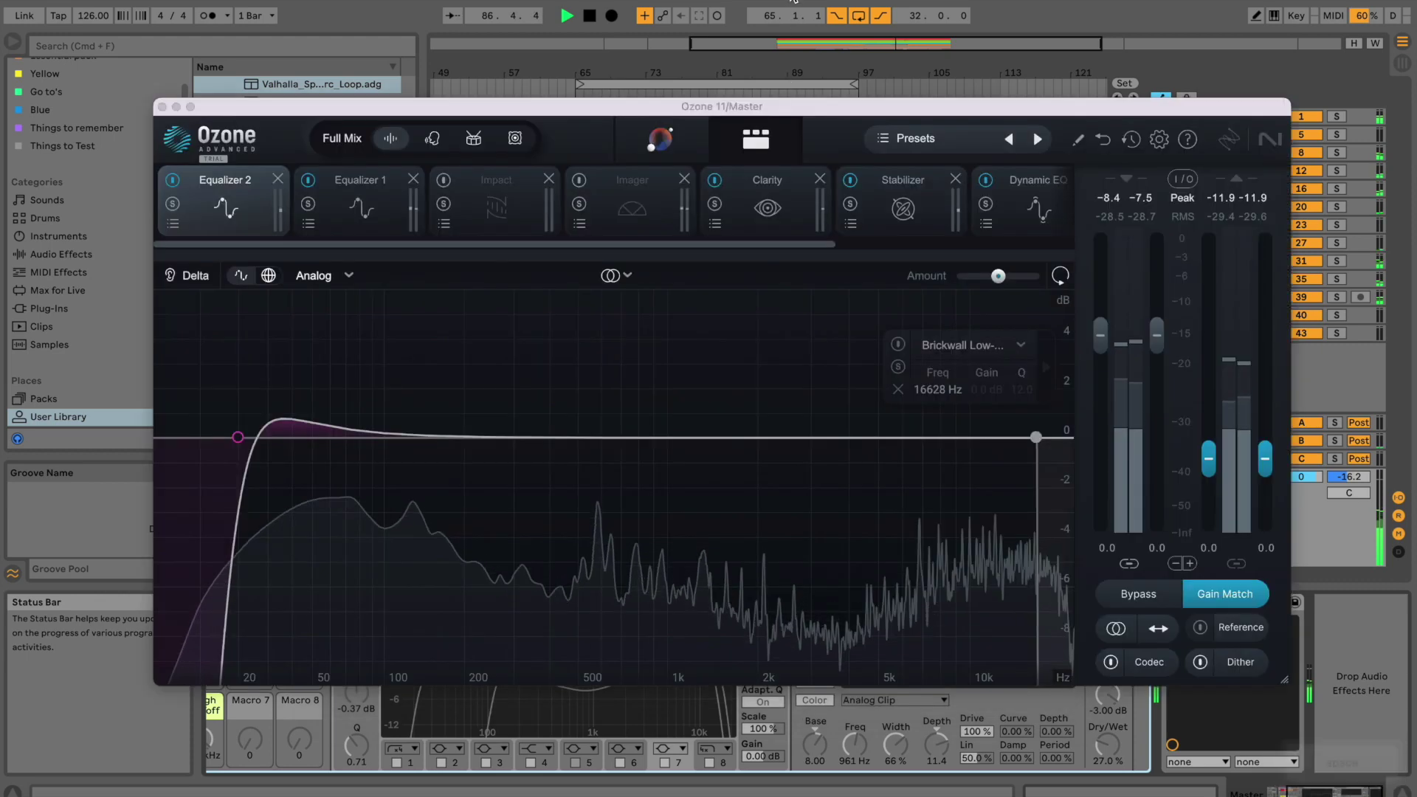
pyautogui.click(869, 146)
pyautogui.press('space')
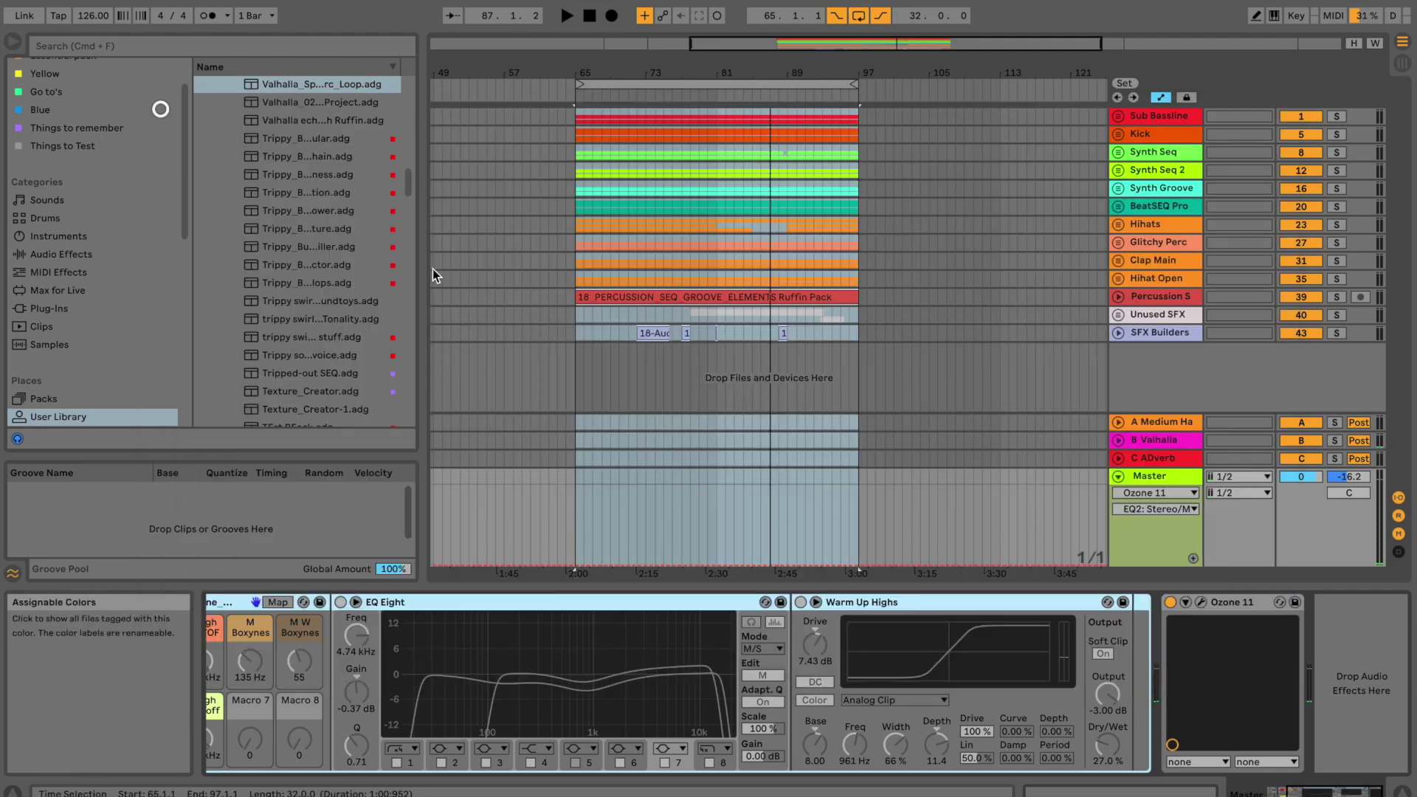
pyautogui.click(162, 107)
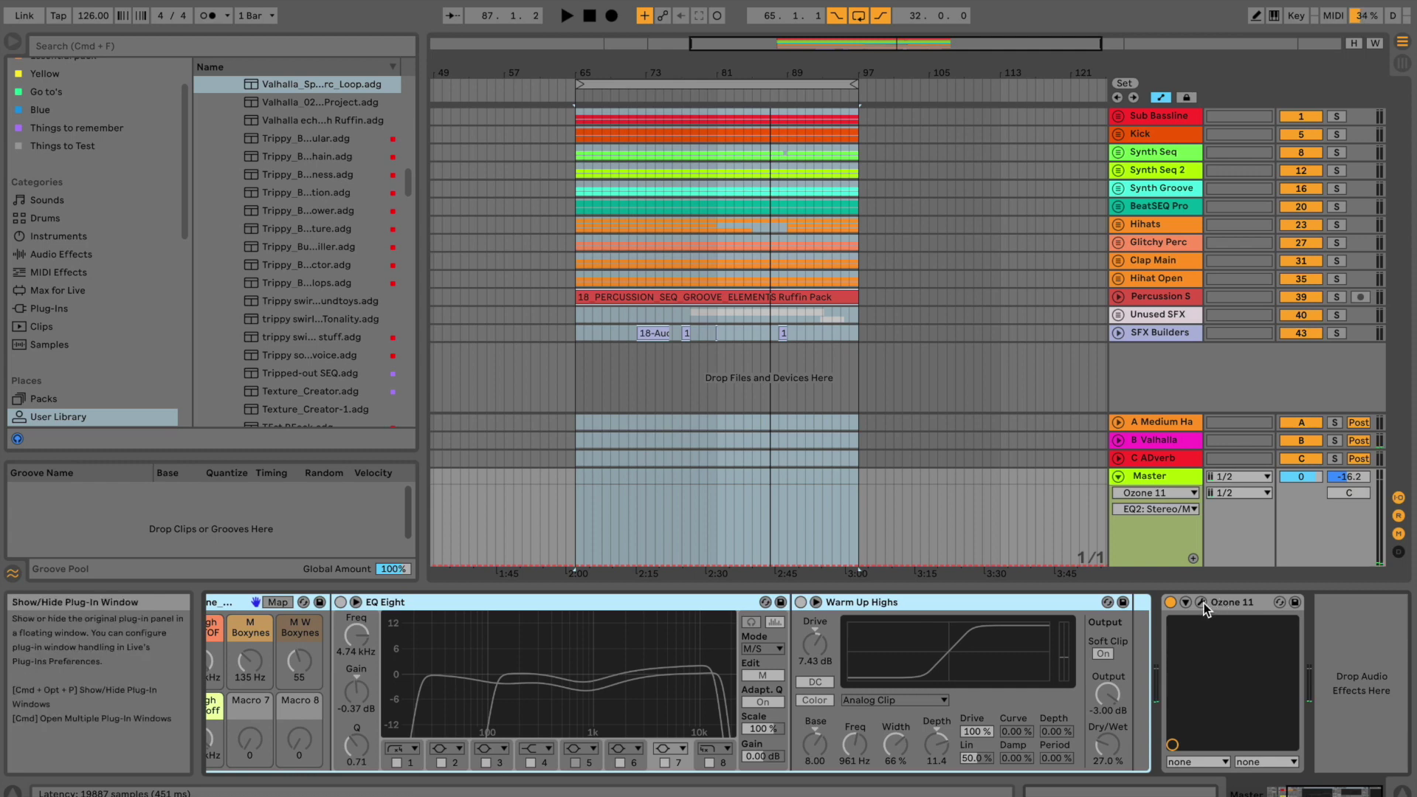
# - Move Audiolens aside and close it, then reopen Ozone 11 on the master at Equalizer 2
pyautogui.click(738, 791)
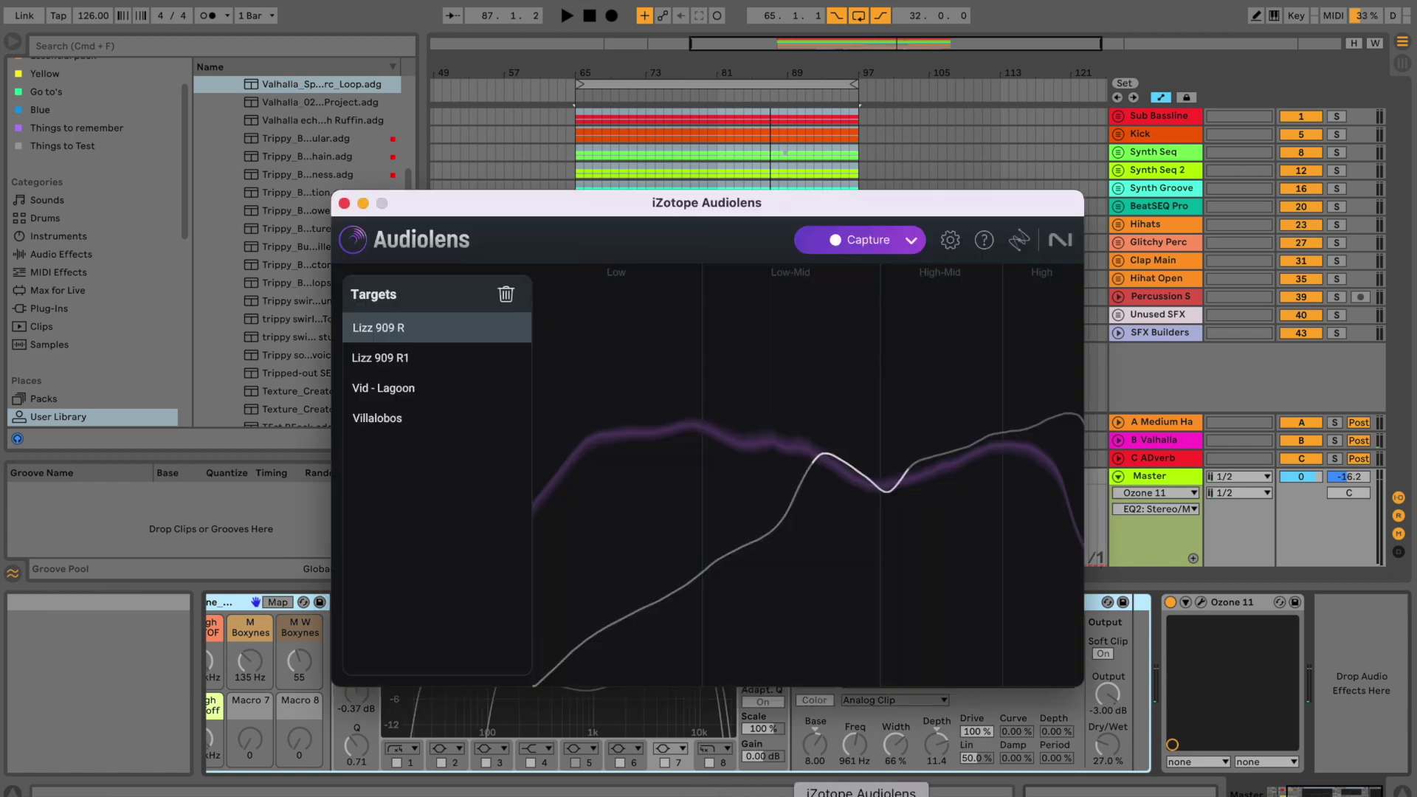
pyautogui.moveTo(672, 201); pyautogui.dragTo(670, 124)
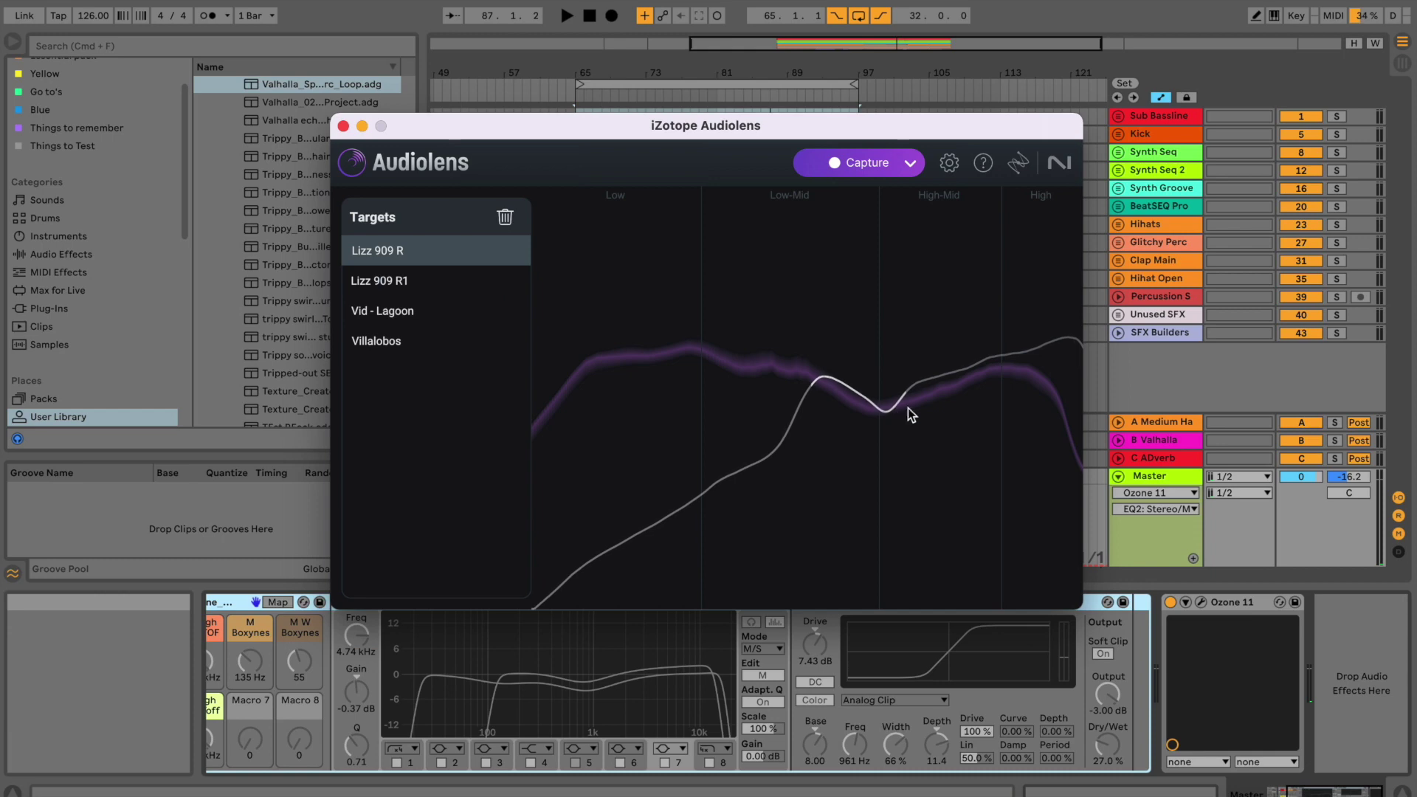
pyautogui.moveTo(778, 130); pyautogui.dragTo(716, 100)
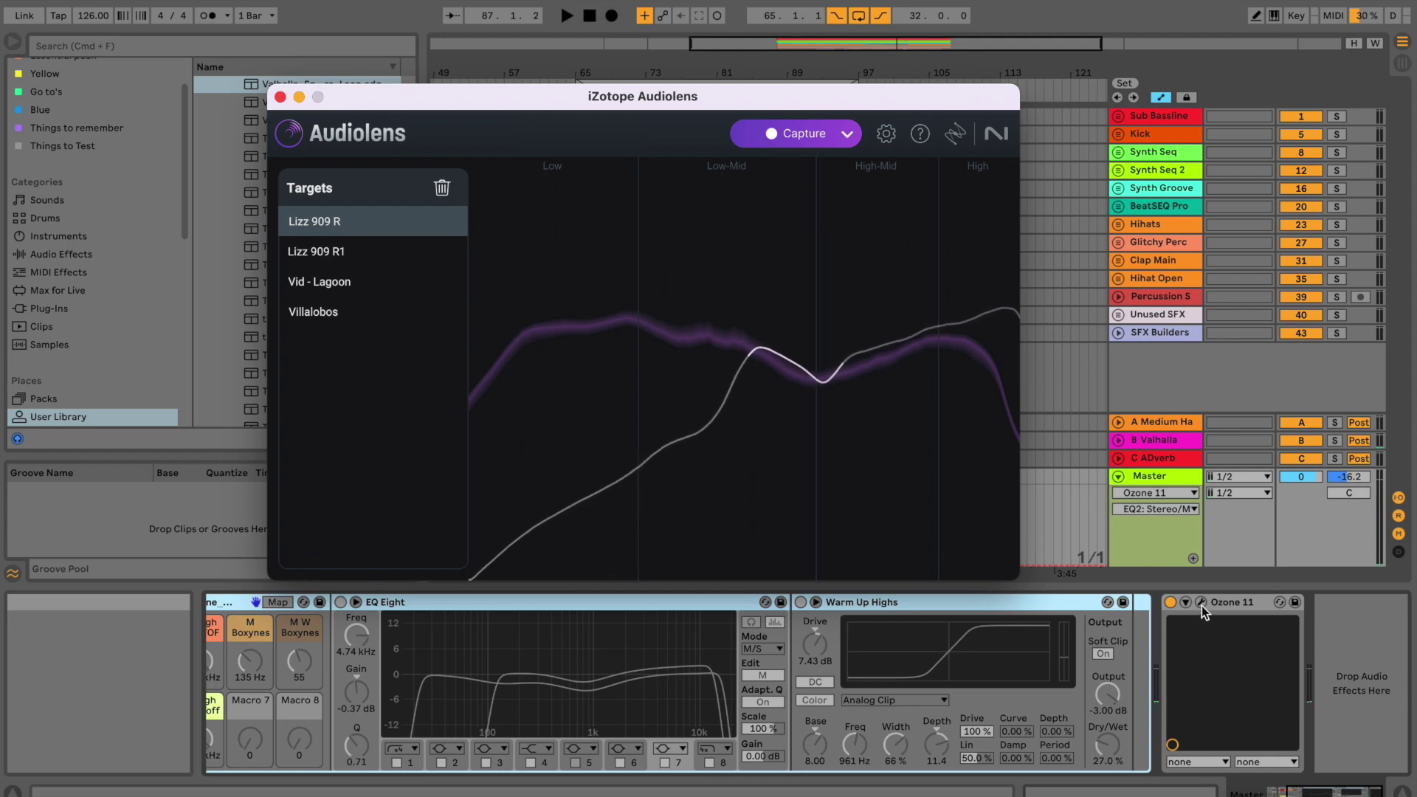
pyautogui.moveTo(548, 131); pyautogui.dragTo(613, 171)
pyautogui.click(344, 137)
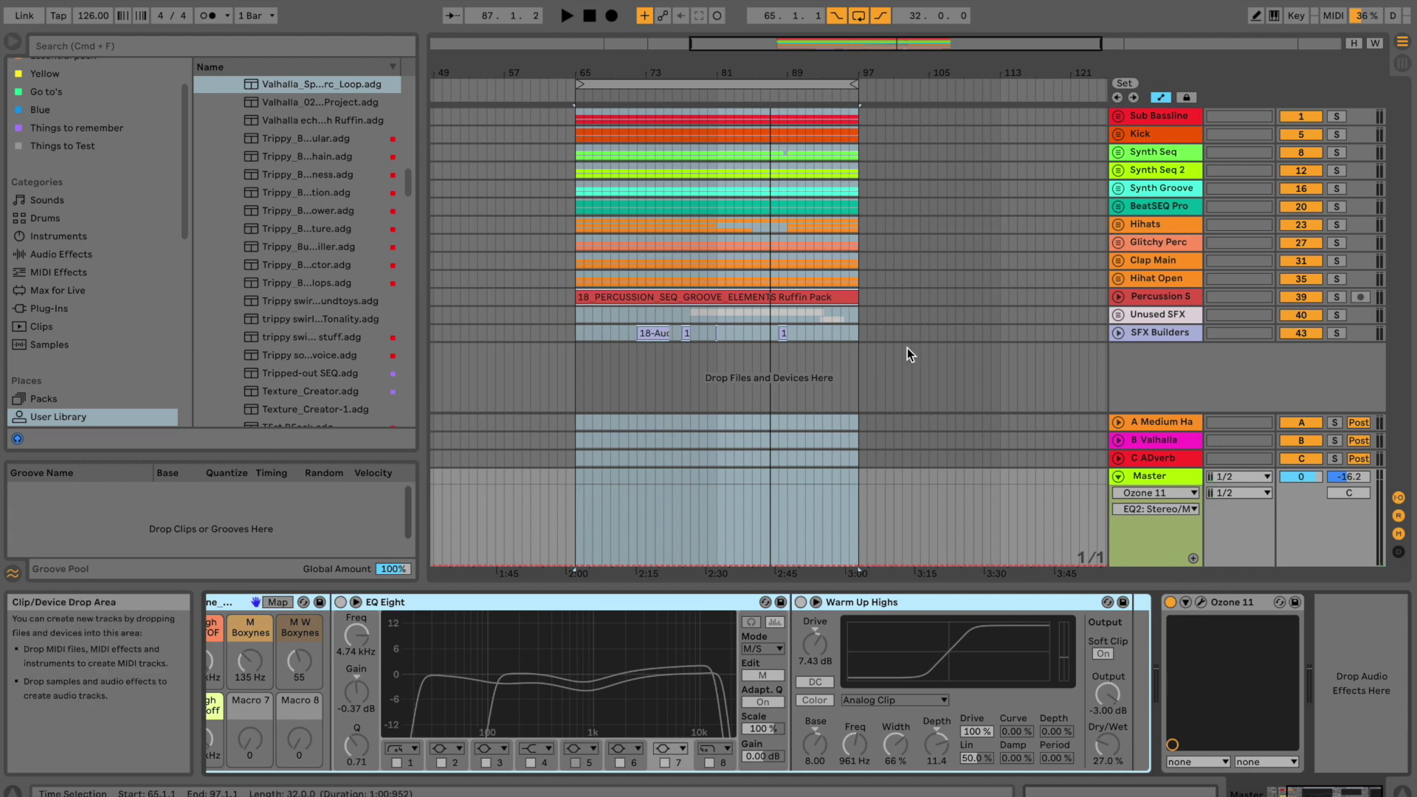
pyautogui.click(1201, 604)
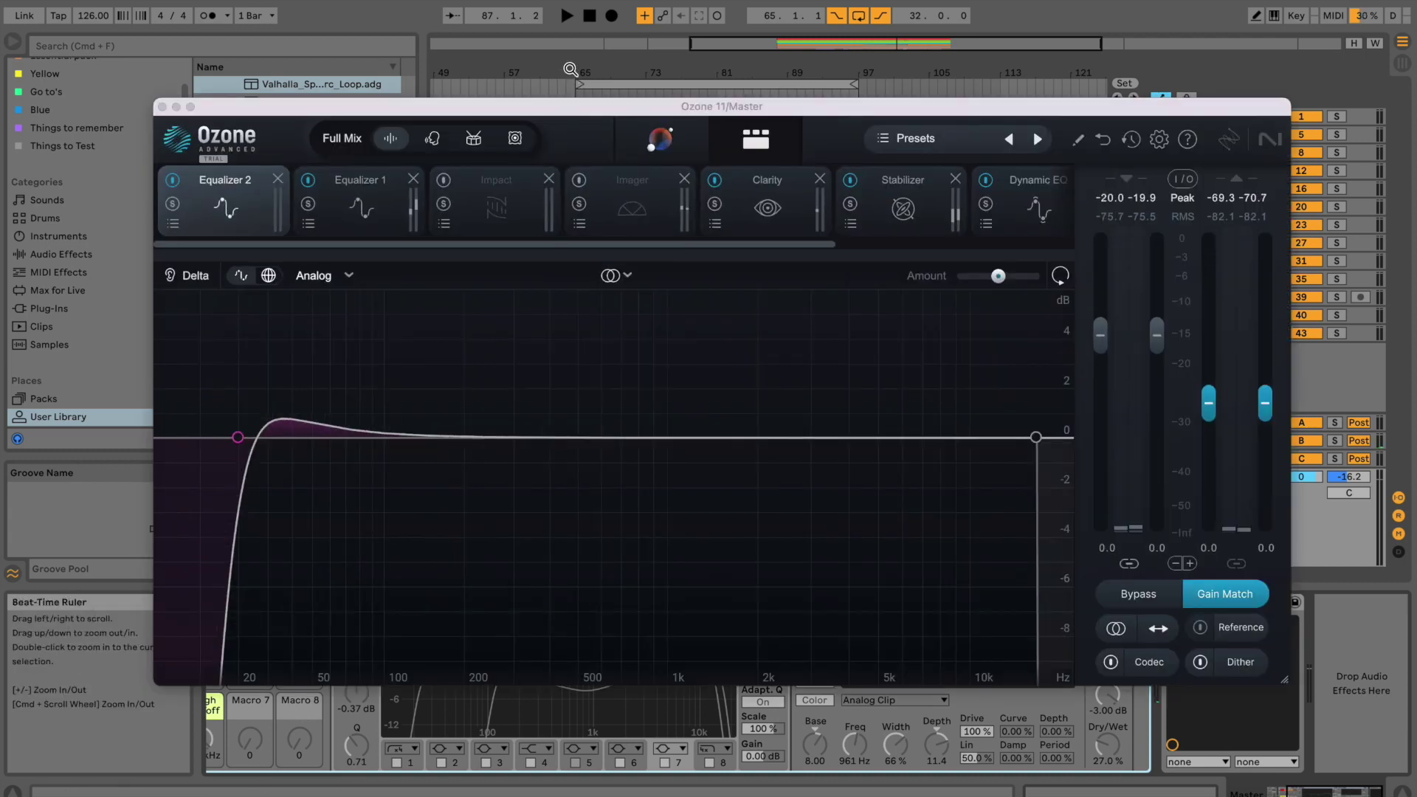
pyautogui.moveTo(577, 110); pyautogui.dragTo(618, 87)
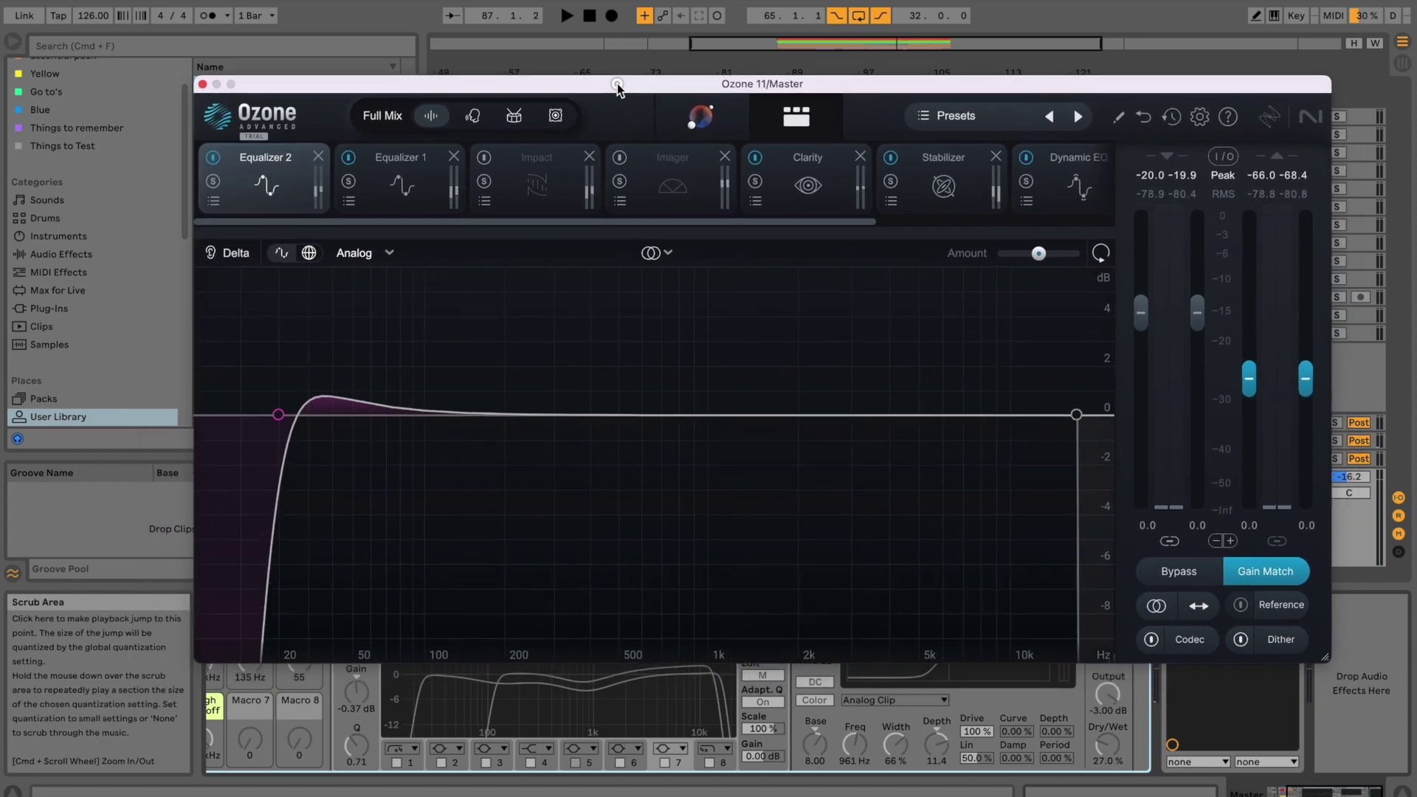
# - Turn off the existing Ozone 11 on the master and search the browser for 'ozone'
pyautogui.click(203, 85)
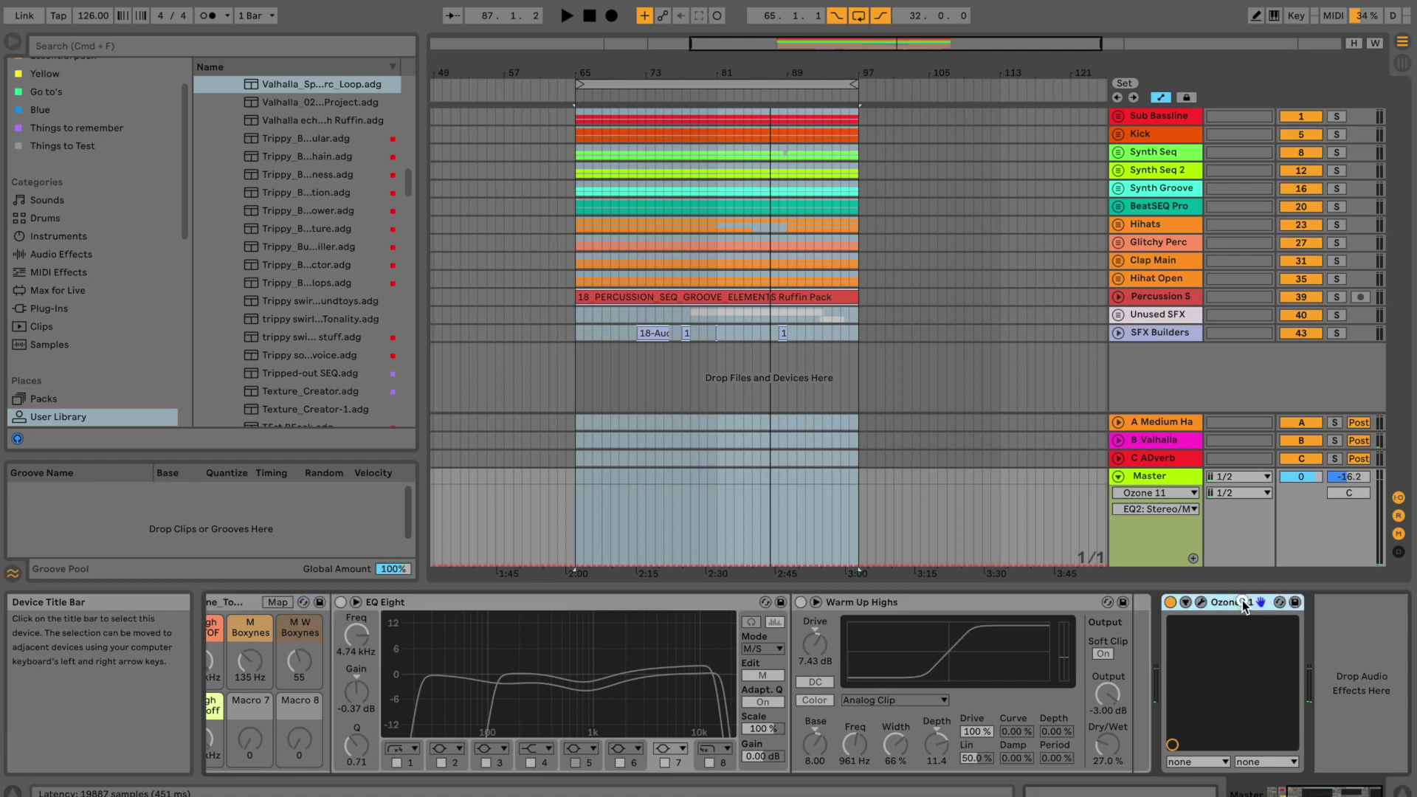
pyautogui.click(1171, 602)
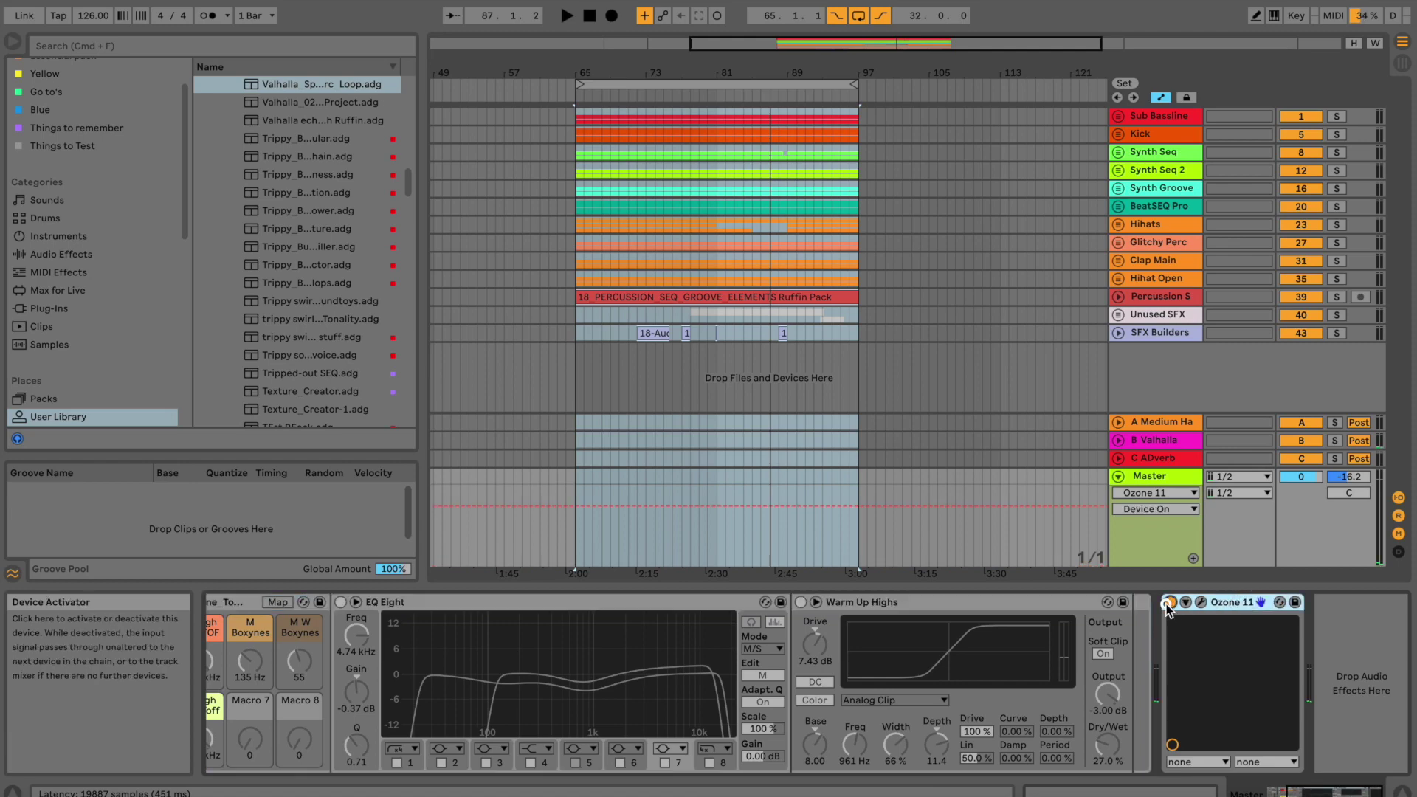
pyautogui.click(369, 43)
pyautogui.write('ozone')
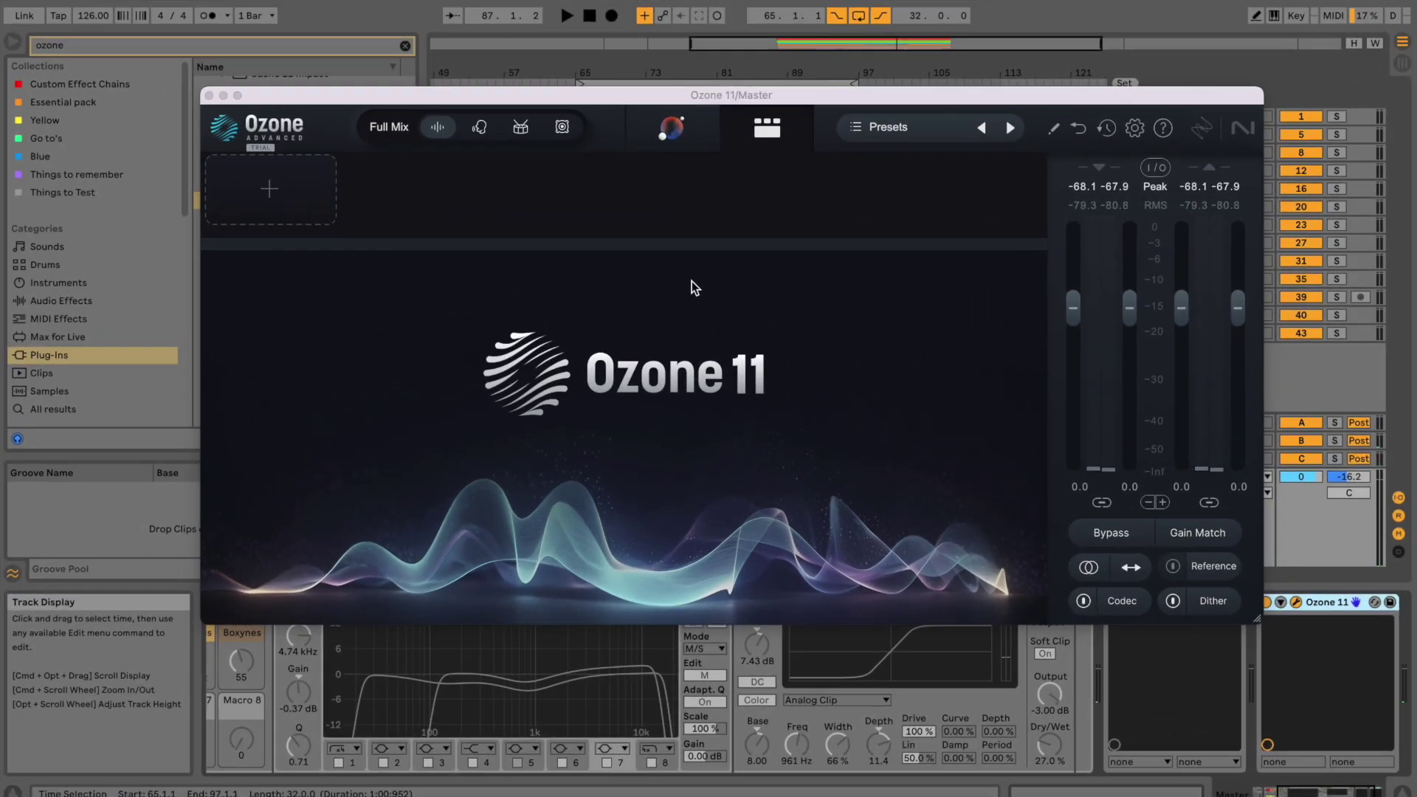
# - Start the new Ozone 11's Master Assistant listening with the song playing
pyautogui.click(672, 130)
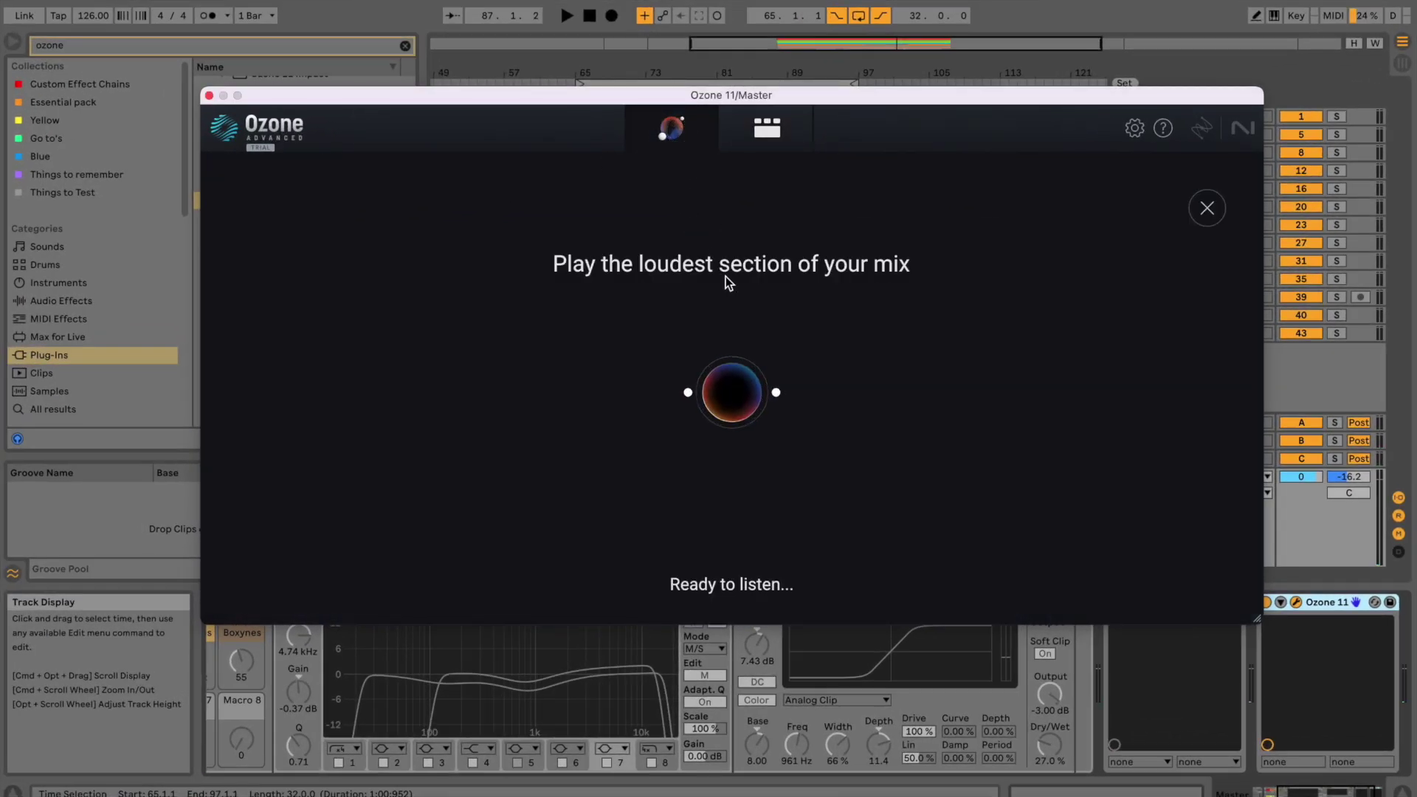
pyautogui.moveTo(711, 100); pyautogui.dragTo(724, 251)
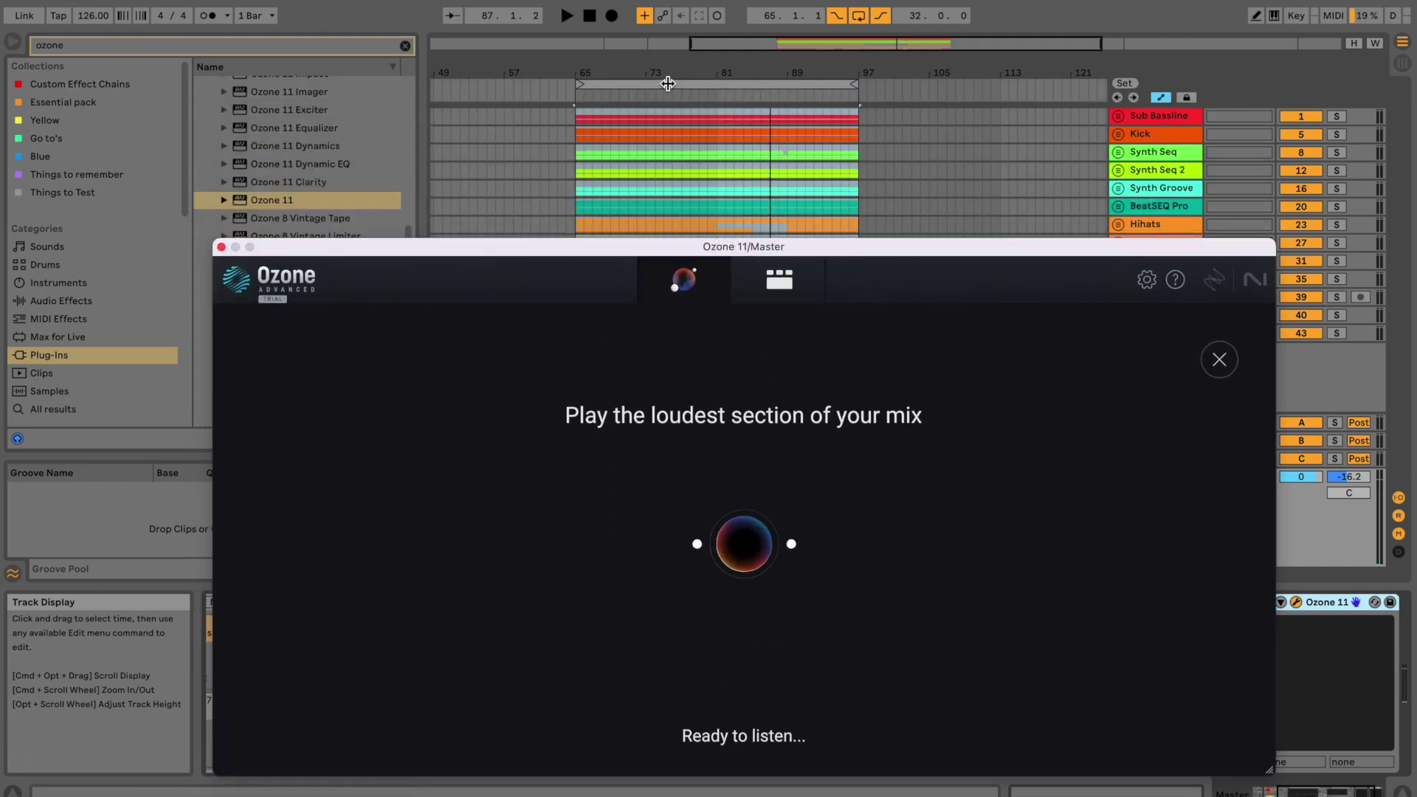
pyautogui.click(643, 82)
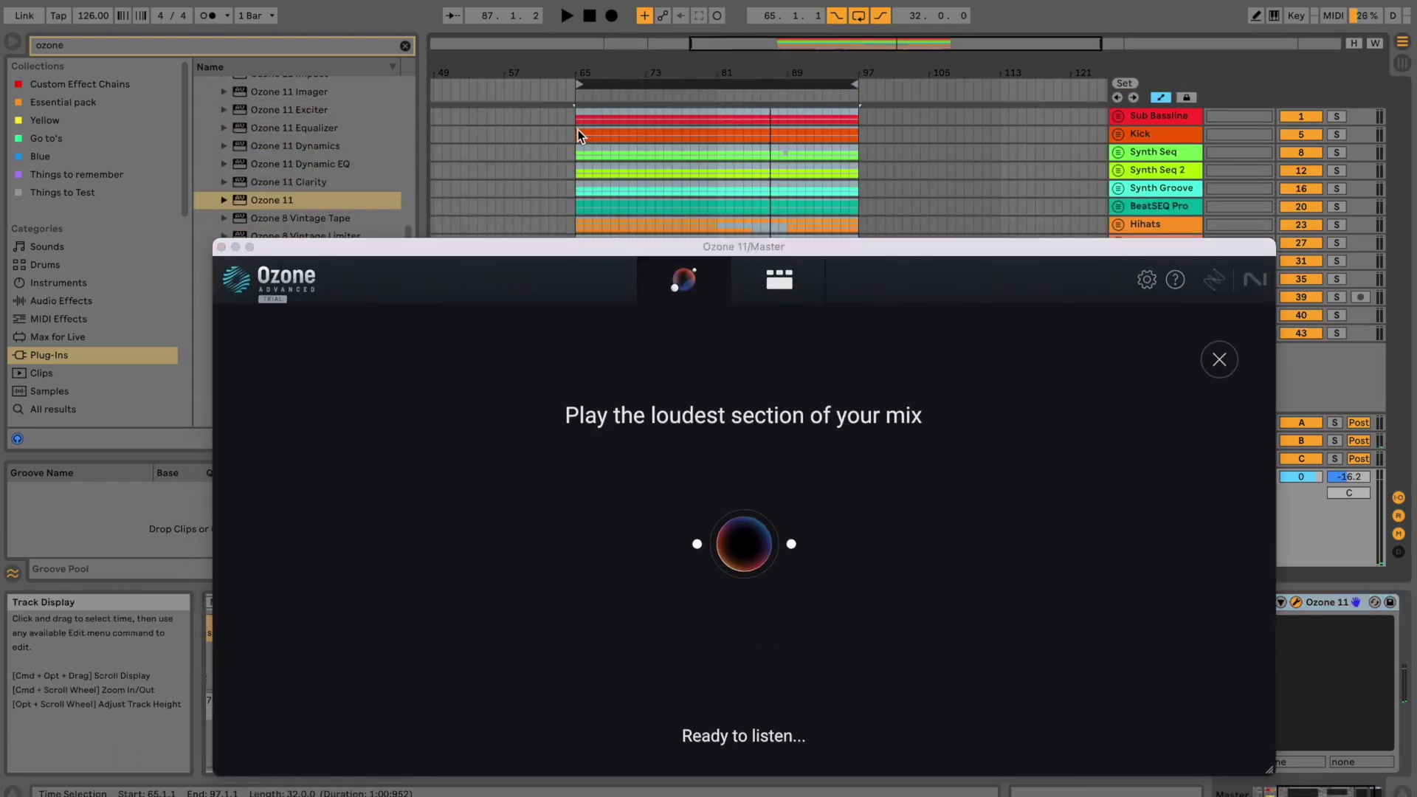
pyautogui.press('space')
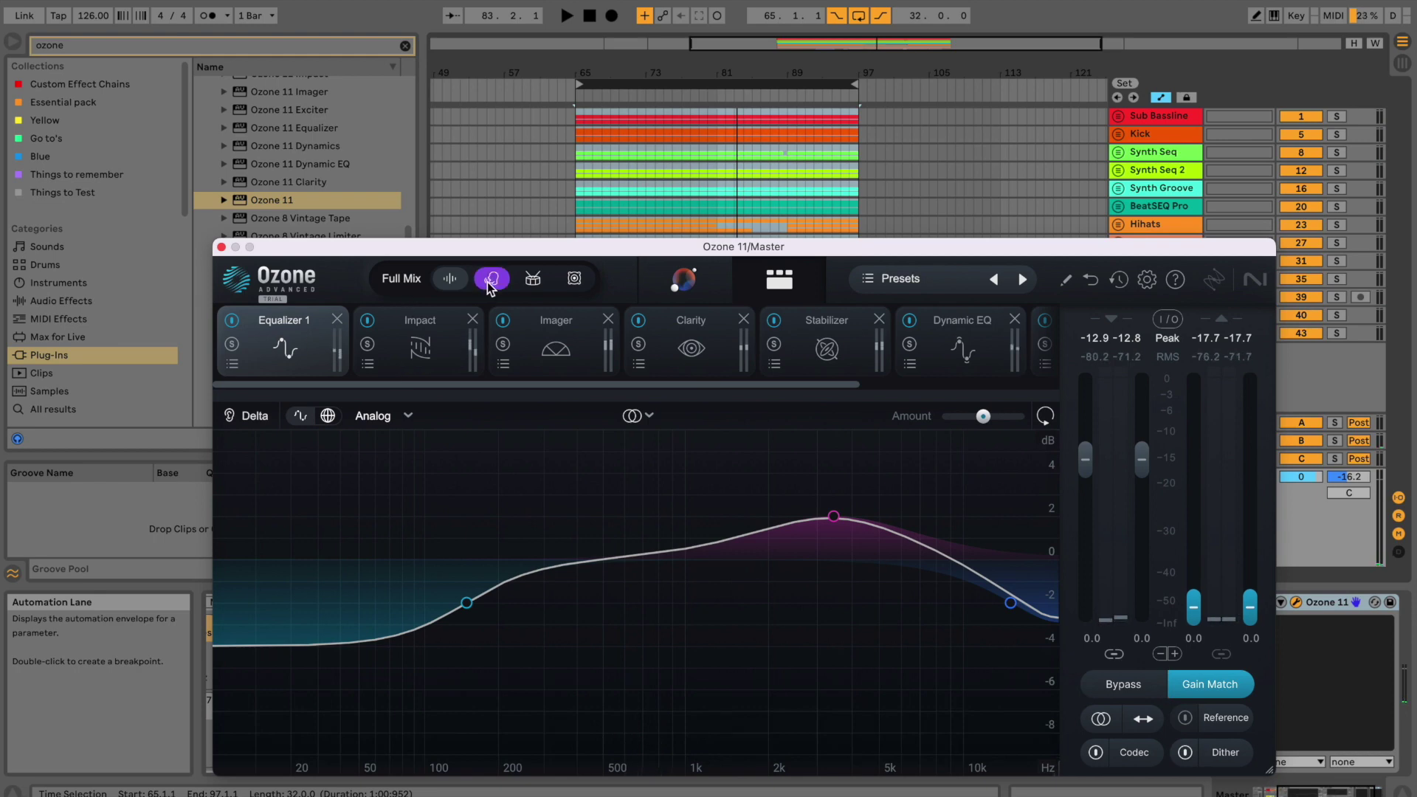
# - Choose the custom Lizz 909 R tonal balance target in Master Assistant
pyautogui.click(684, 279)
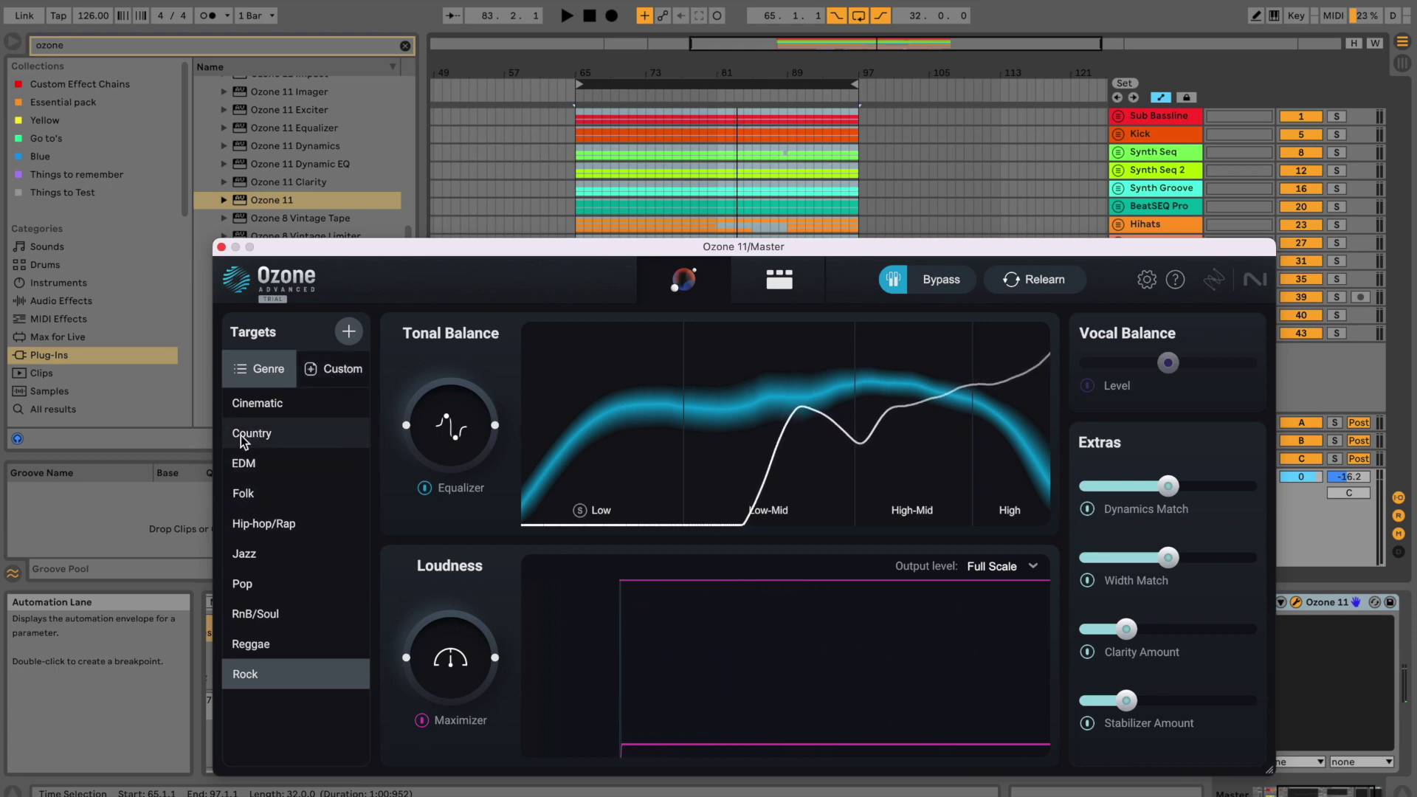
pyautogui.click(333, 365)
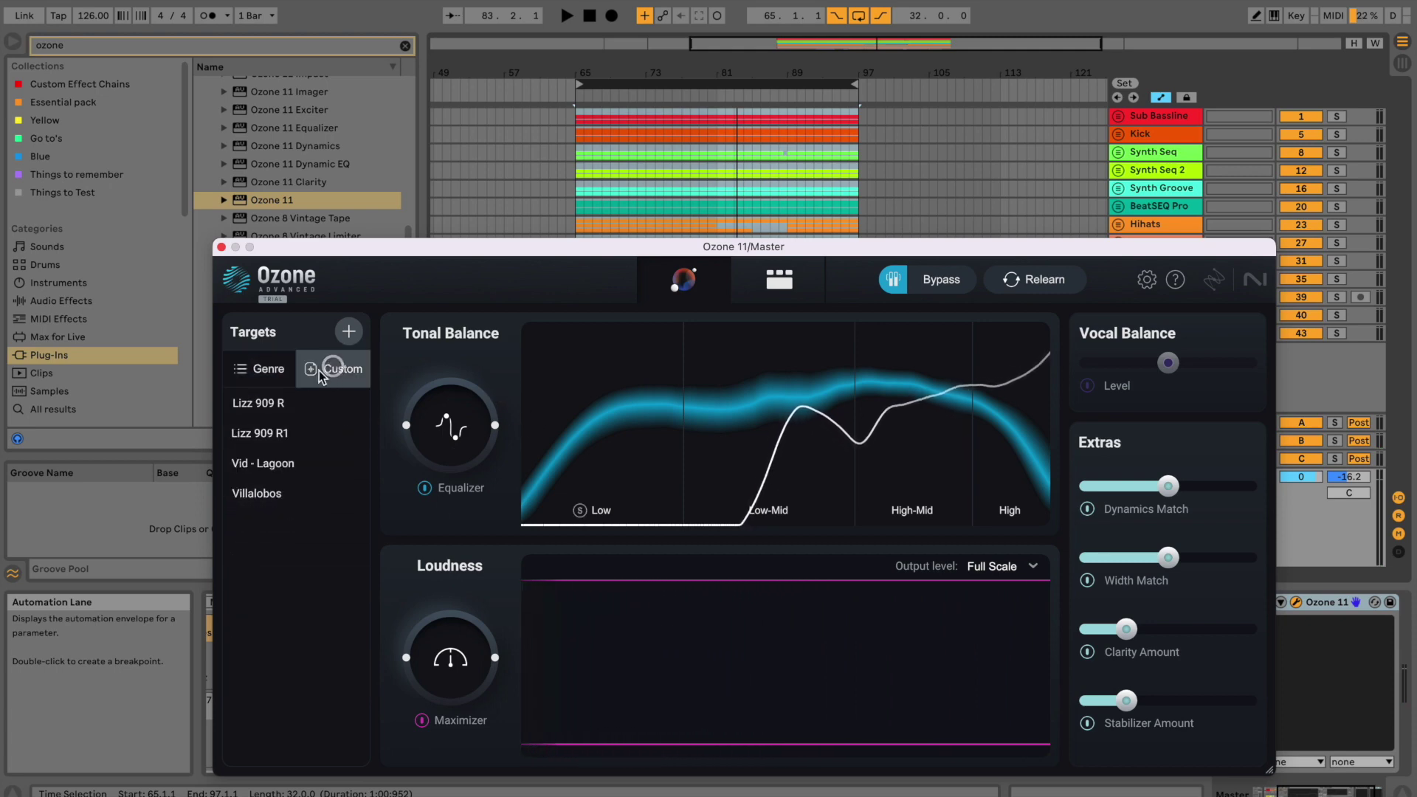
pyautogui.click(256, 410)
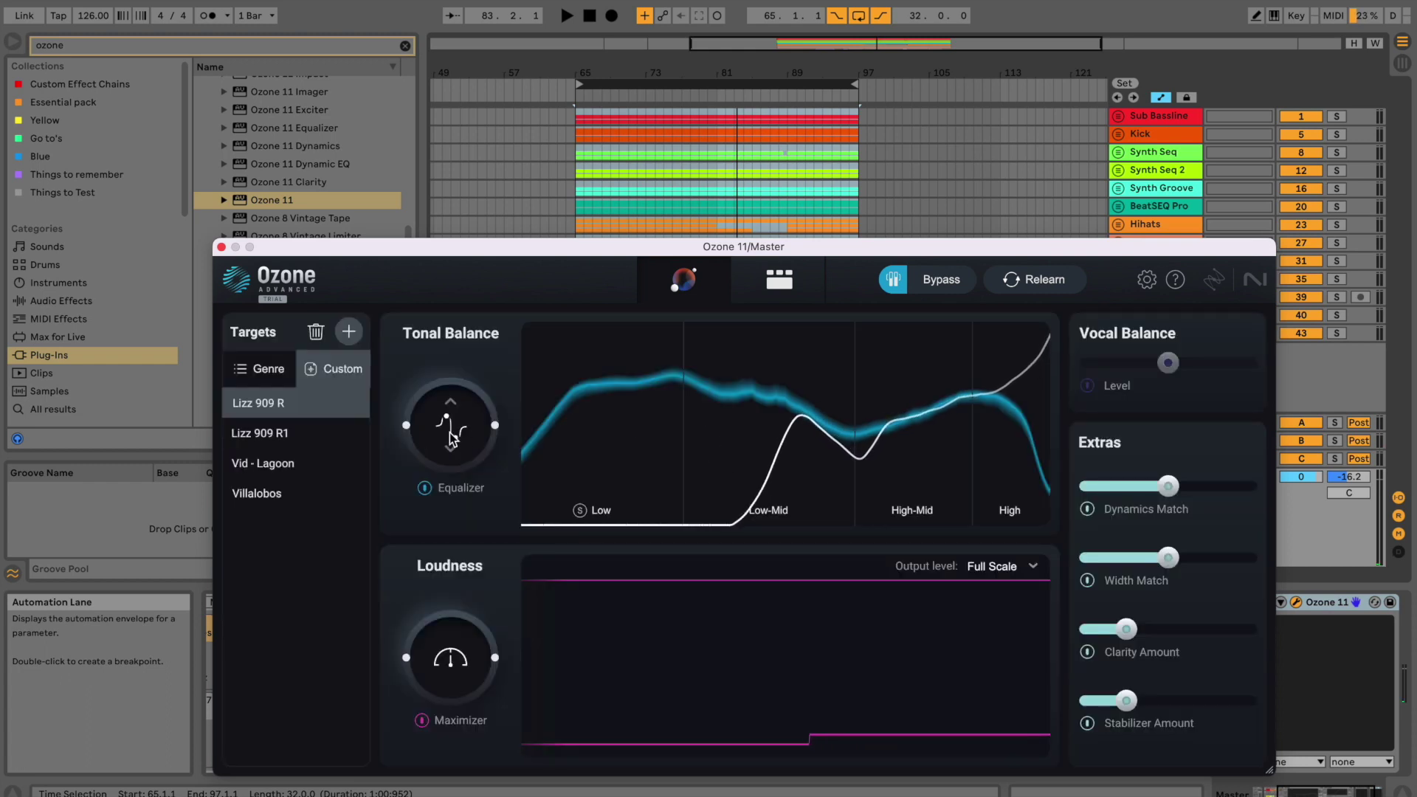
# - Raise the Equalizer matching amount while playing, and lower the Maximizer amount
pyautogui.moveTo(451, 441); pyautogui.dragTo(450, 377)
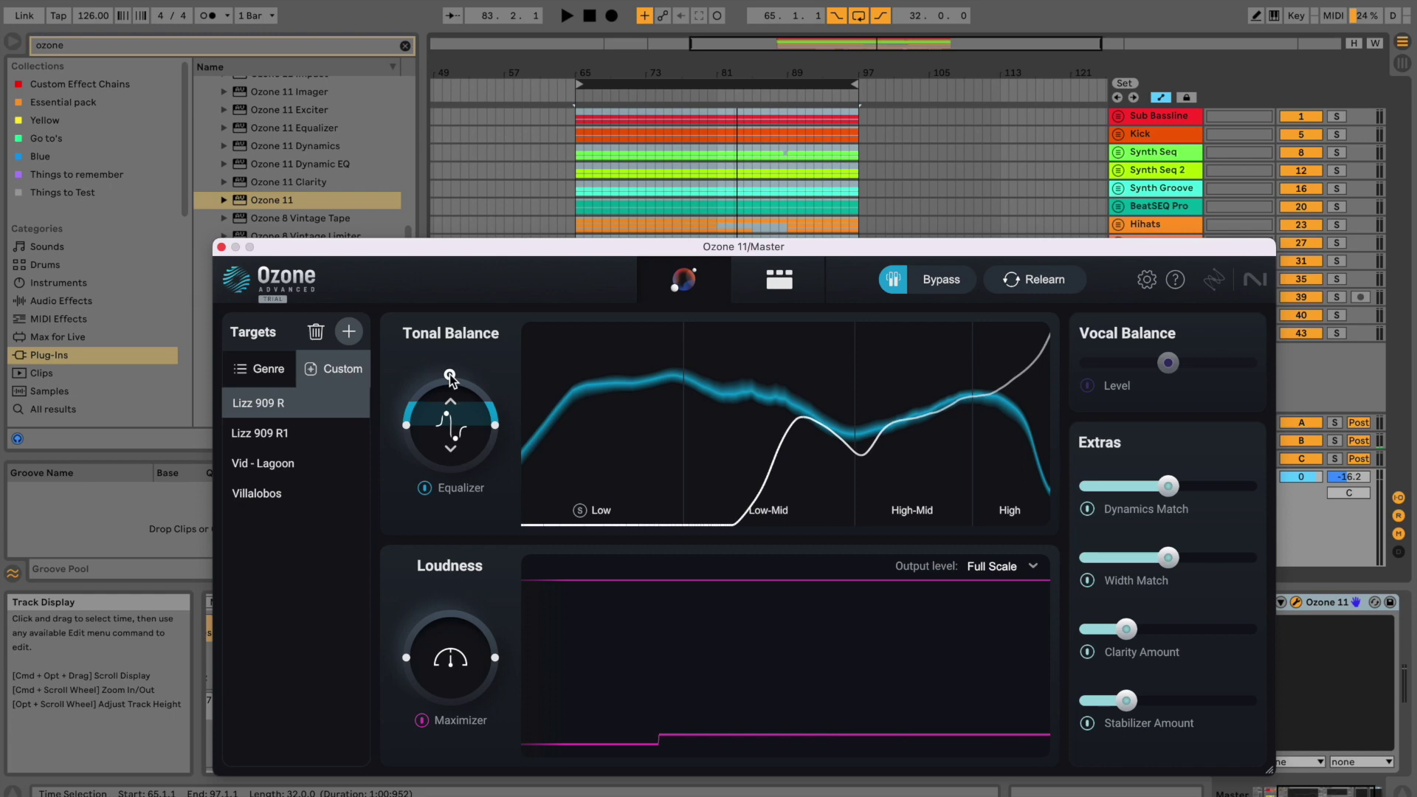
pyautogui.press('space')
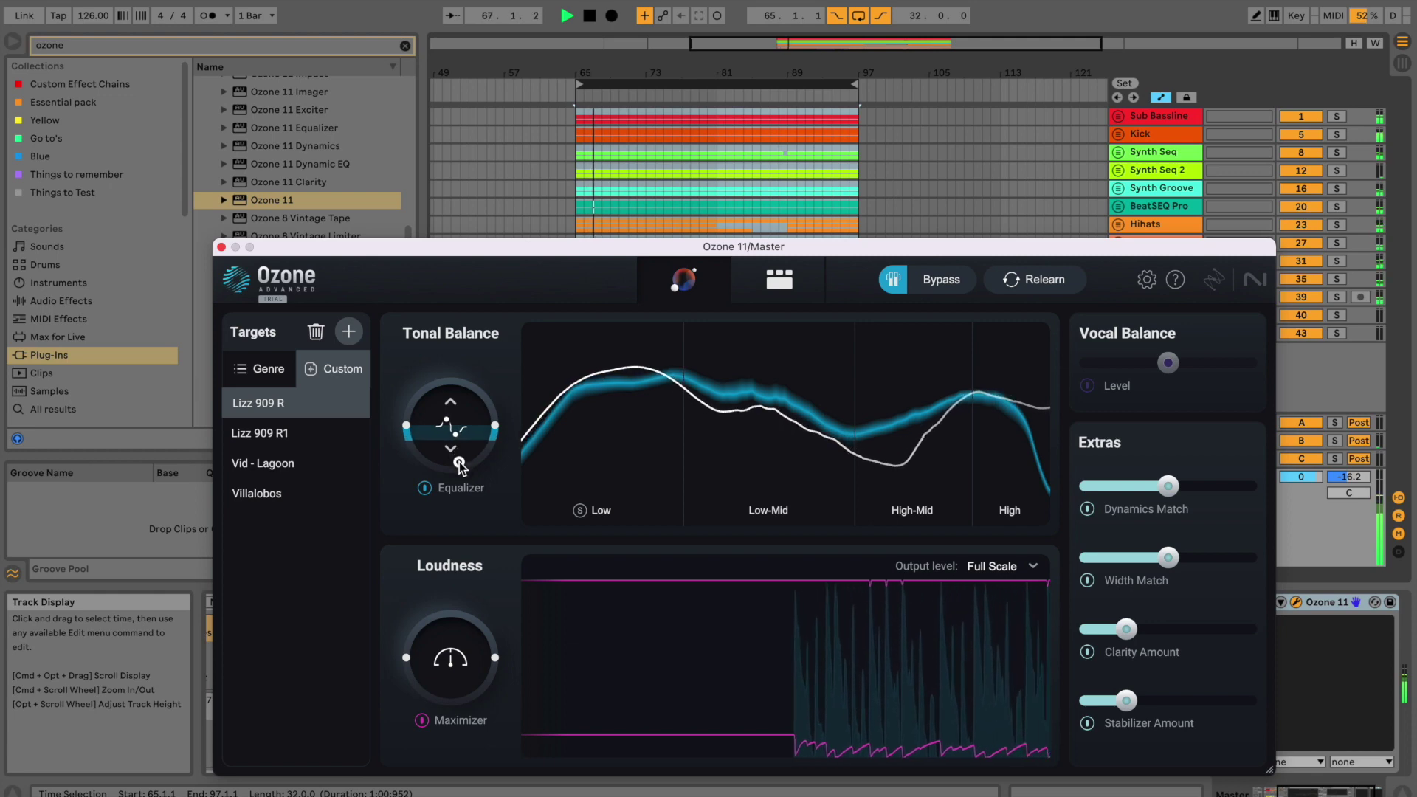
pyautogui.moveTo(459, 434); pyautogui.dragTo(465, 257)
pyautogui.press('XF86AudioRaiseVolume')
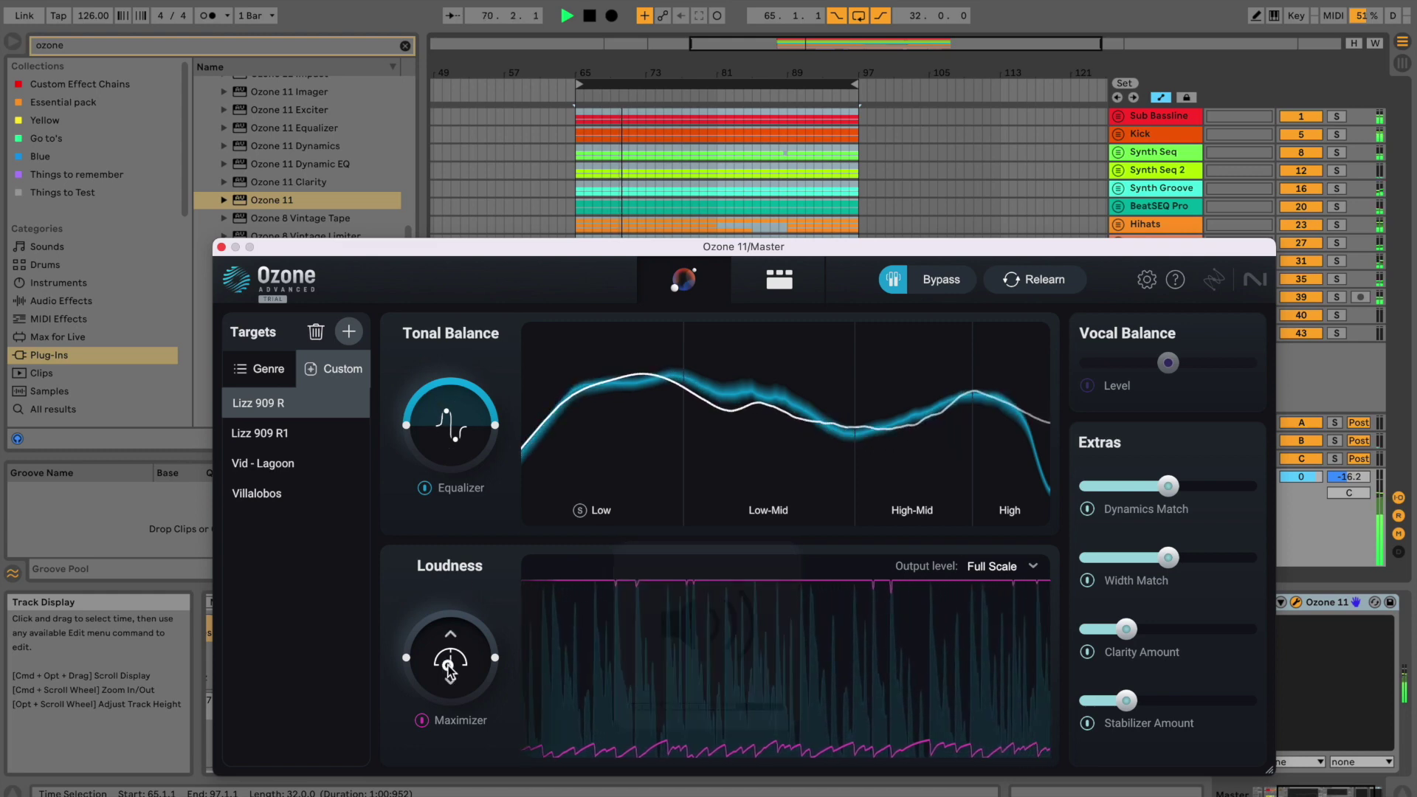
pyautogui.moveTo(448, 636); pyautogui.dragTo(449, 701)
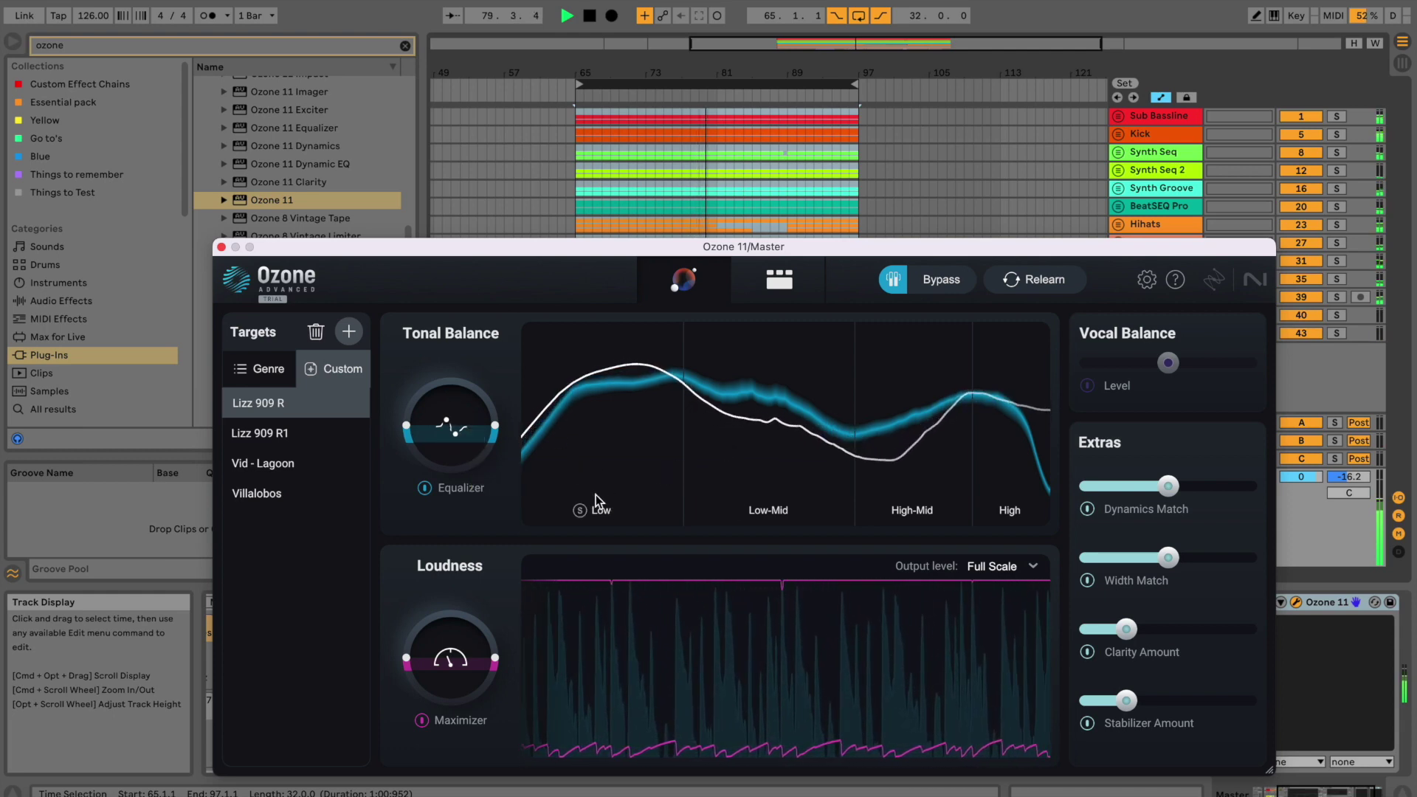
# - Solo the Low, Low-Mid, High-Mid and High tonal bands in turn, then stop playback
pyautogui.click(579, 511)
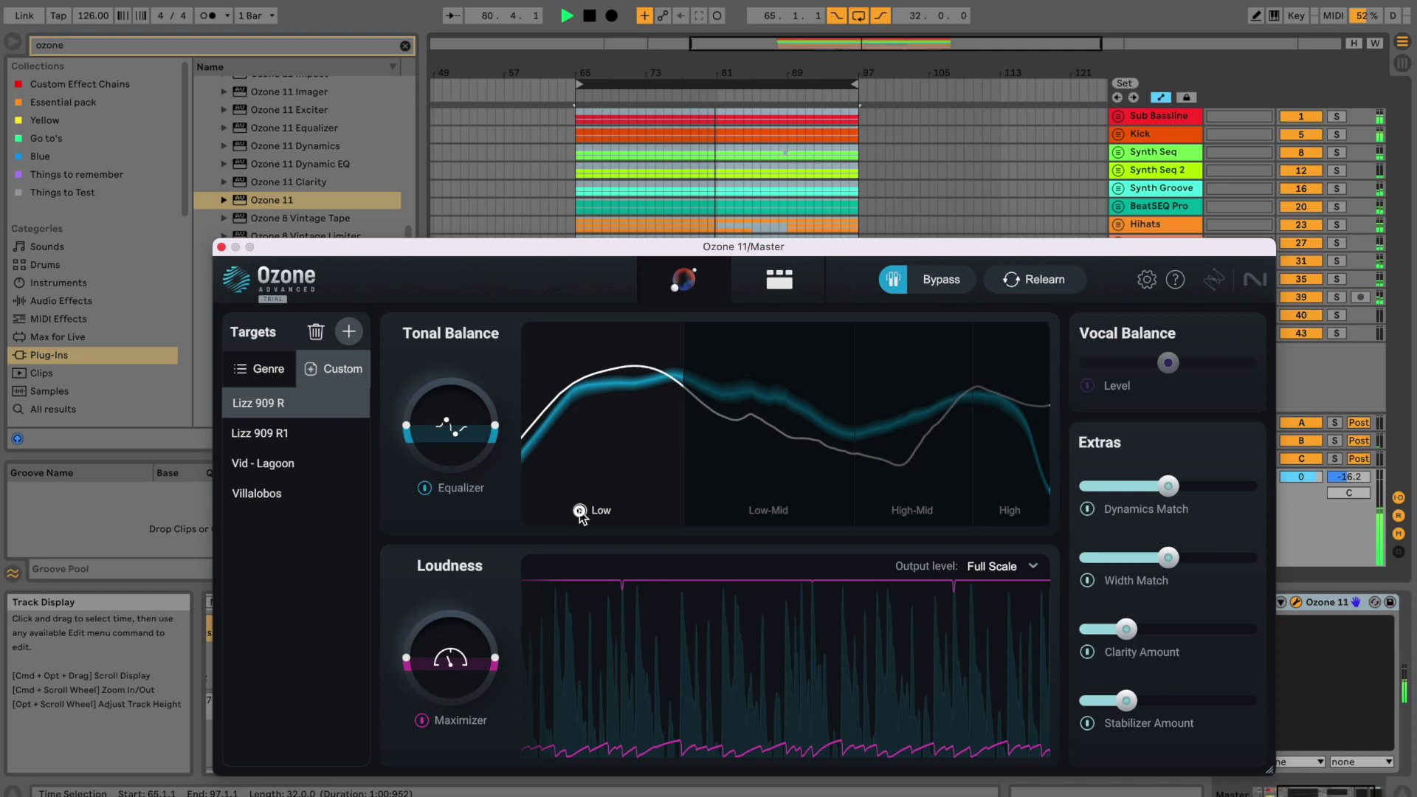
pyautogui.click(579, 511)
pyautogui.click(736, 511)
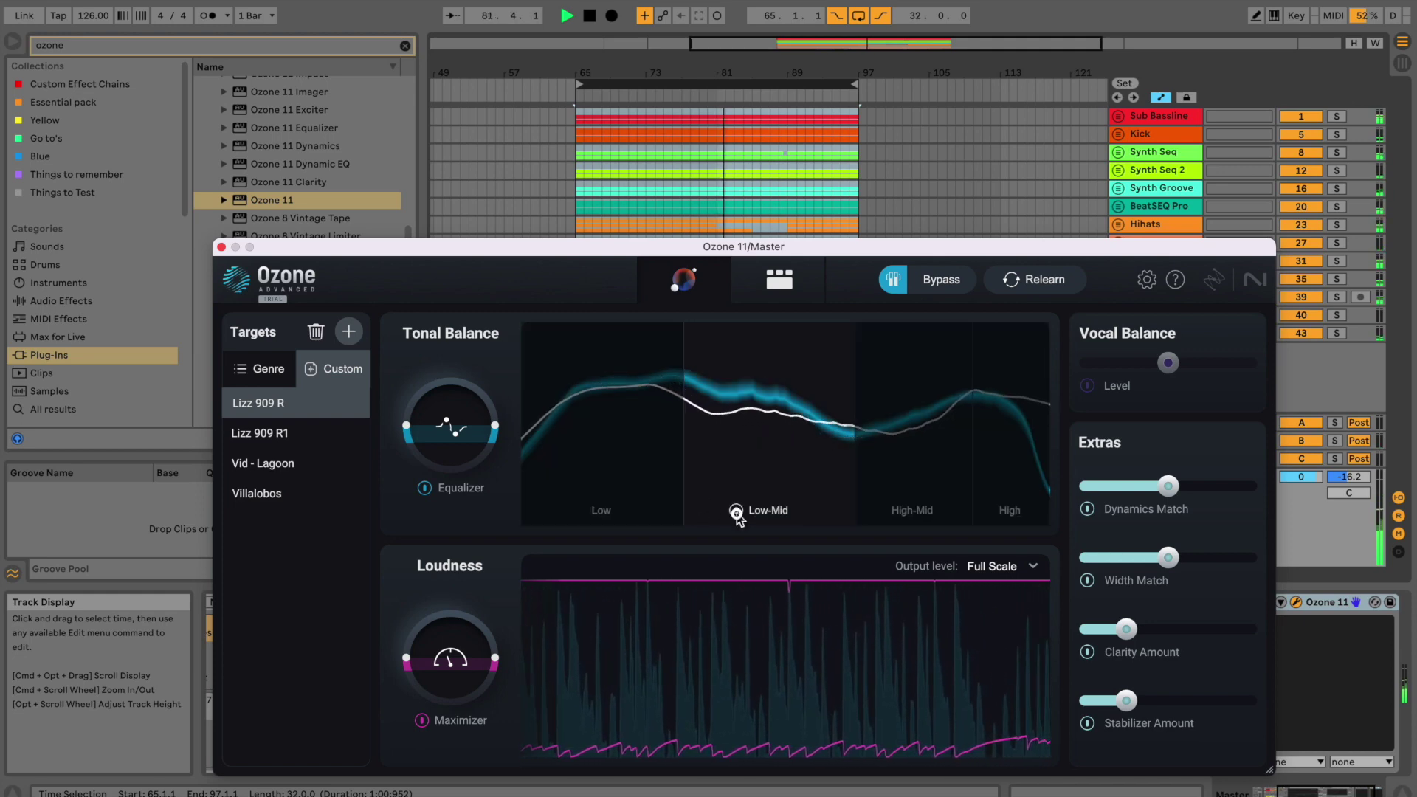
pyautogui.click(736, 511)
pyautogui.click(880, 511)
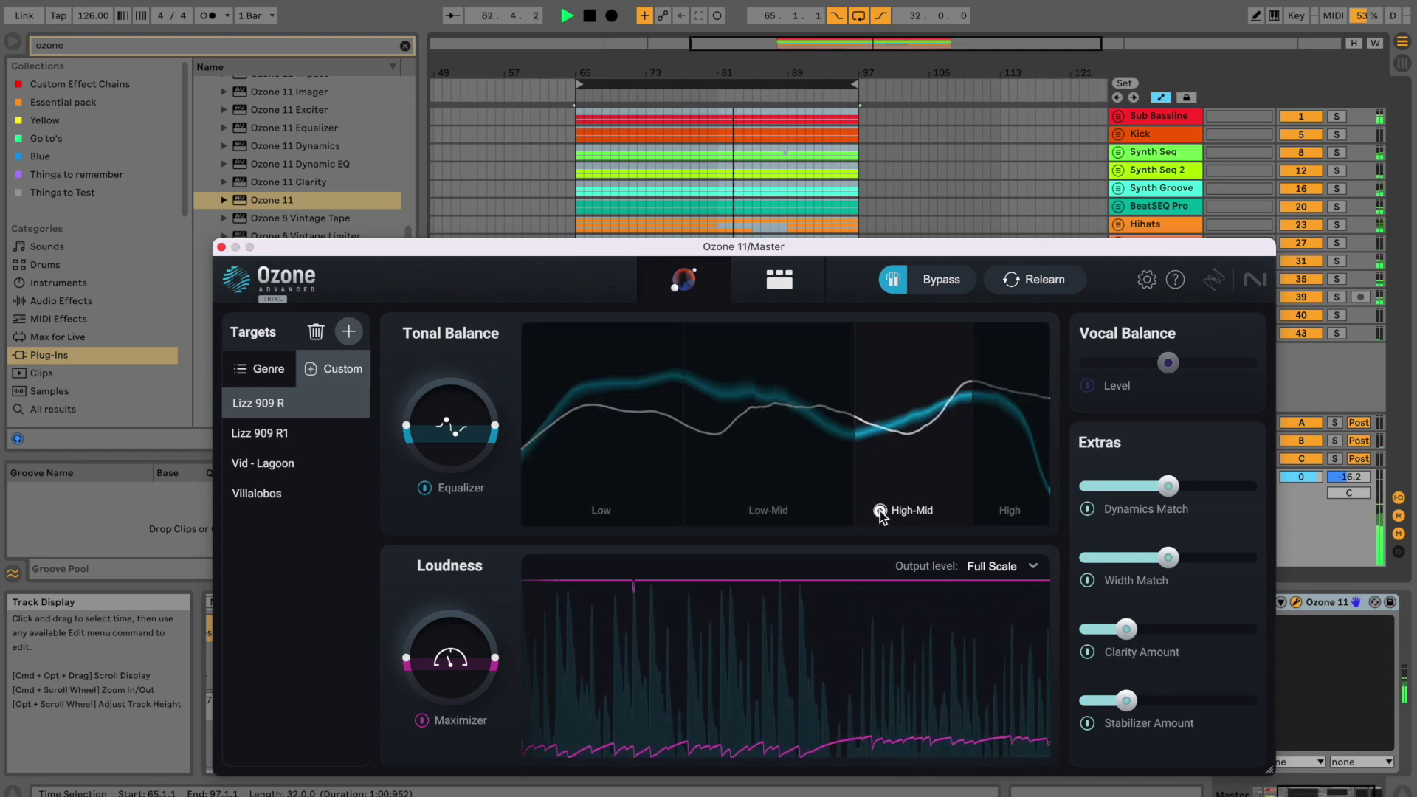
pyautogui.click(880, 511)
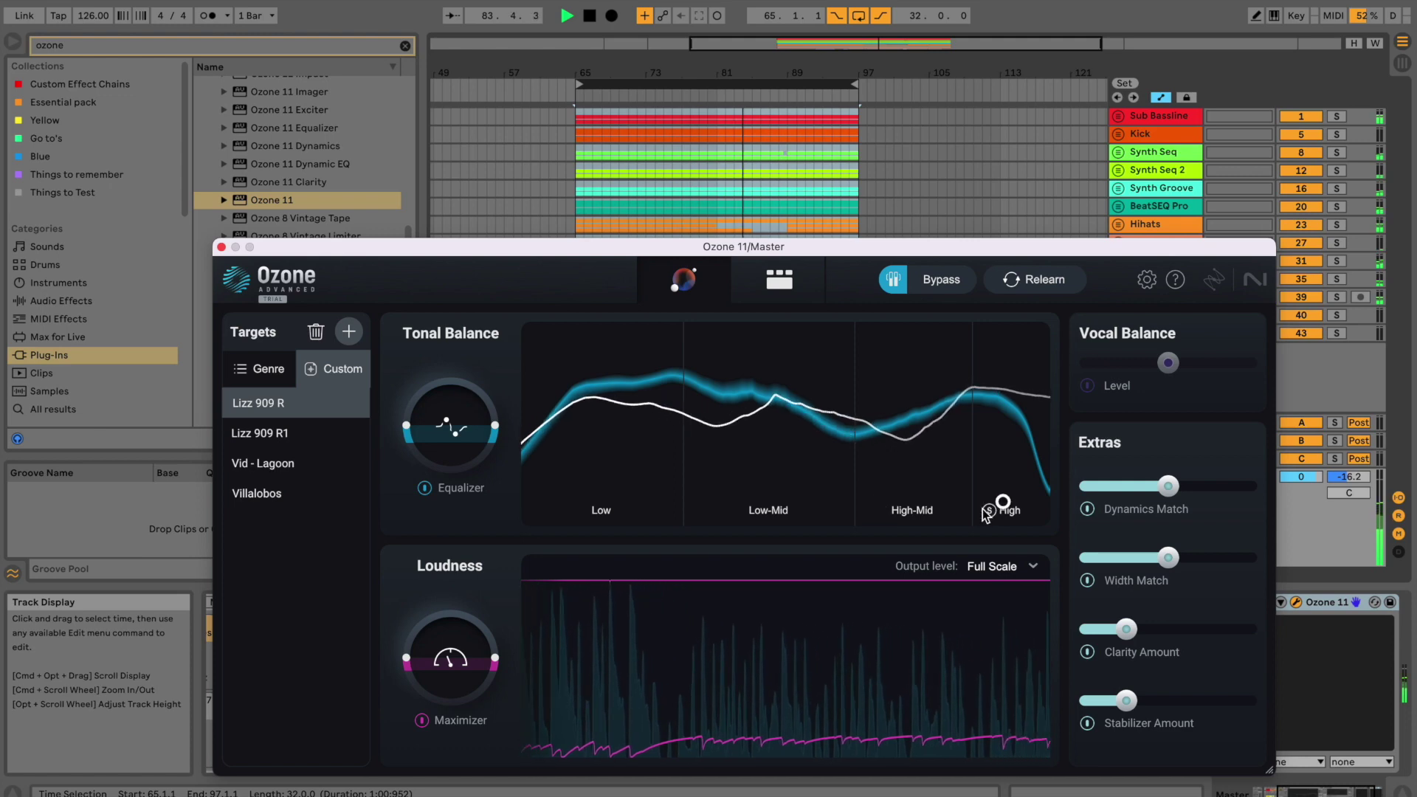
pyautogui.click(1004, 508)
pyautogui.click(1004, 508)
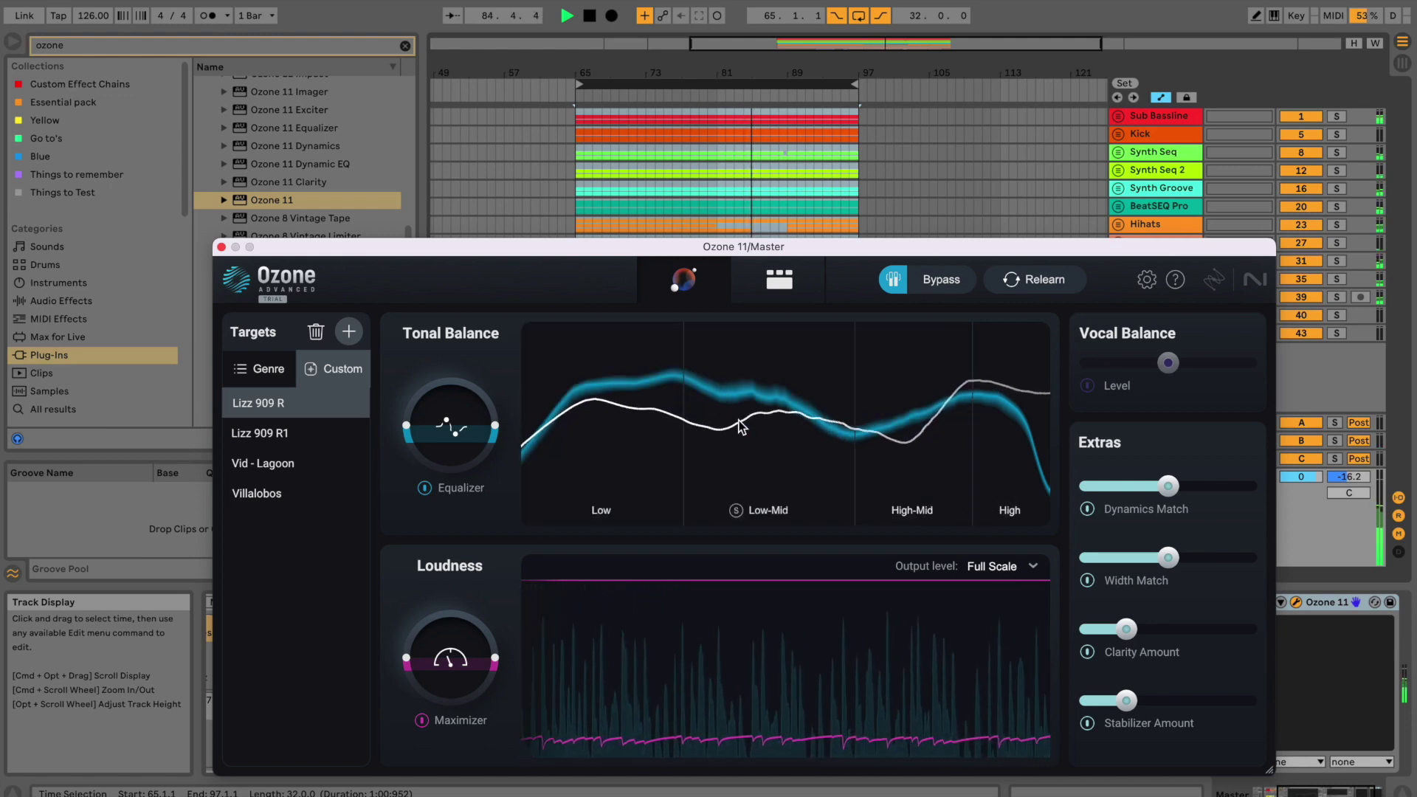
pyautogui.press('space')
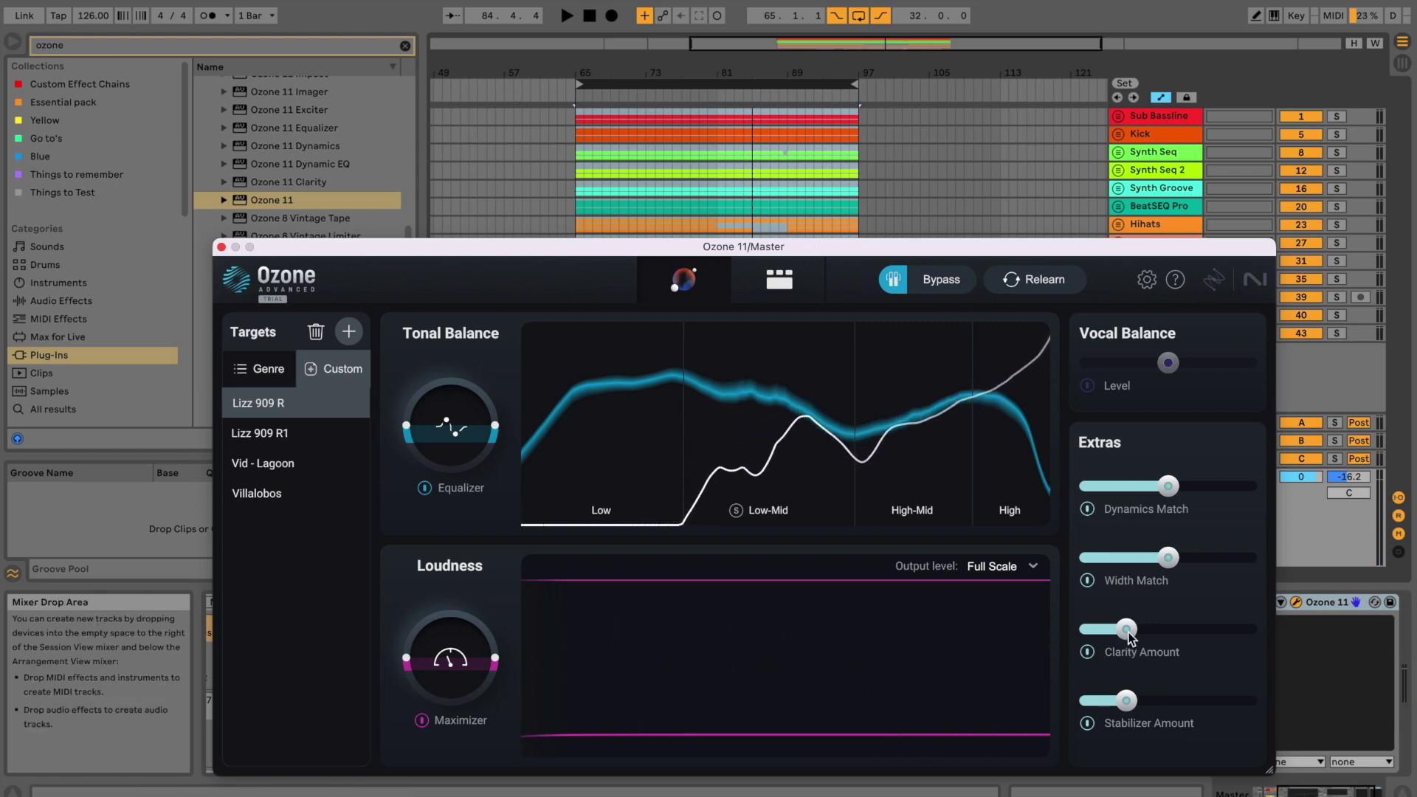
# - While playing, adjust Clarity, Width Match, Stabilizer and Dynamics Match amounts
pyautogui.press('space')
pyautogui.moveTo(1131, 629); pyautogui.dragTo(1163, 631)
pyautogui.moveTo(1168, 558)
pyautogui.mouseDown()
pyautogui.moveTo(1216, 562)
pyautogui.moveTo(1144, 560)
pyautogui.mouseUp()
pyautogui.moveTo(1126, 701); pyautogui.dragTo(1153, 713)
pyautogui.moveTo(1168, 487); pyautogui.dragTo(1137, 490)
# - Push the Maximizer harder, keep Full Scale as output level, and stop playback
pyautogui.moveTo(457, 687); pyautogui.dragTo(455, 620)
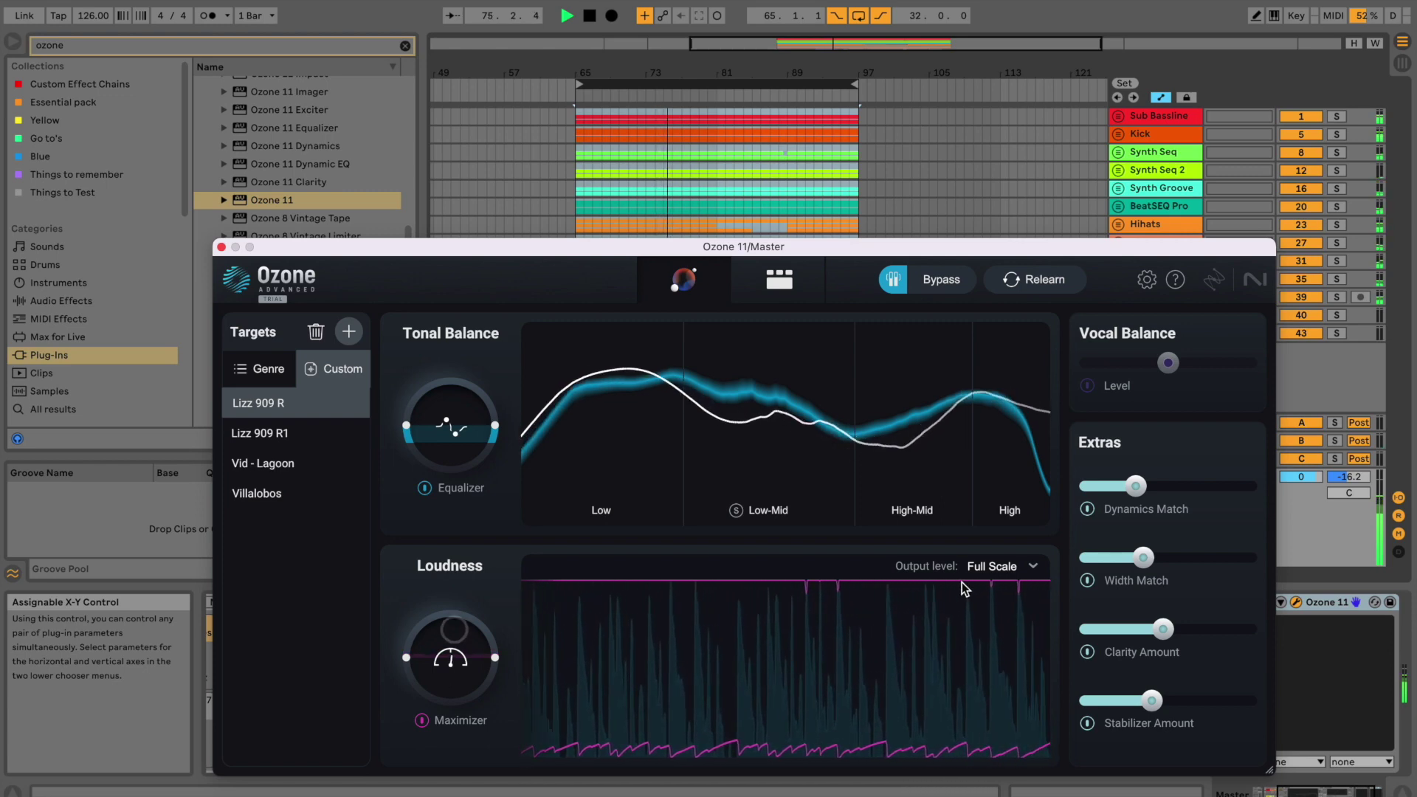
pyautogui.click(1001, 566)
pyautogui.click(982, 581)
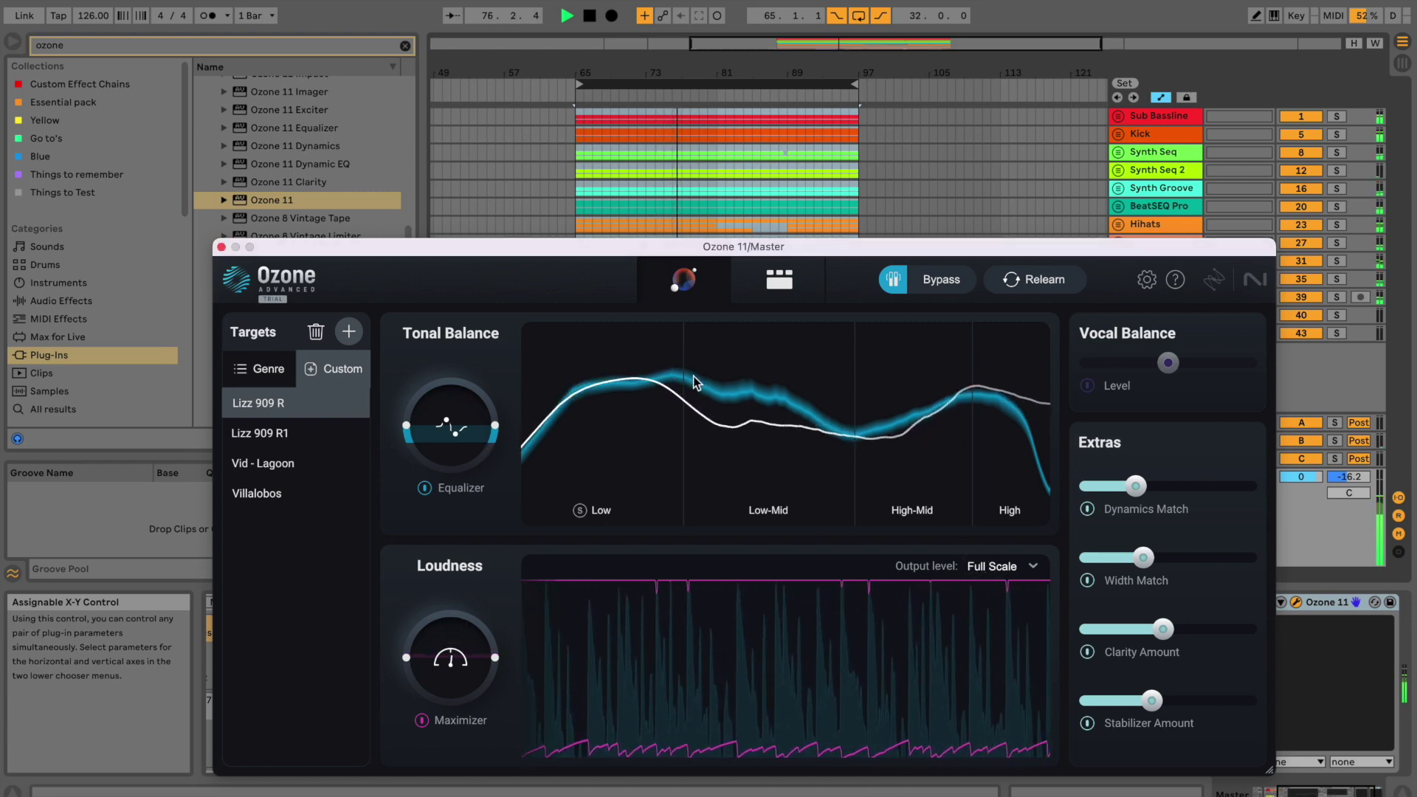
pyautogui.press('space')
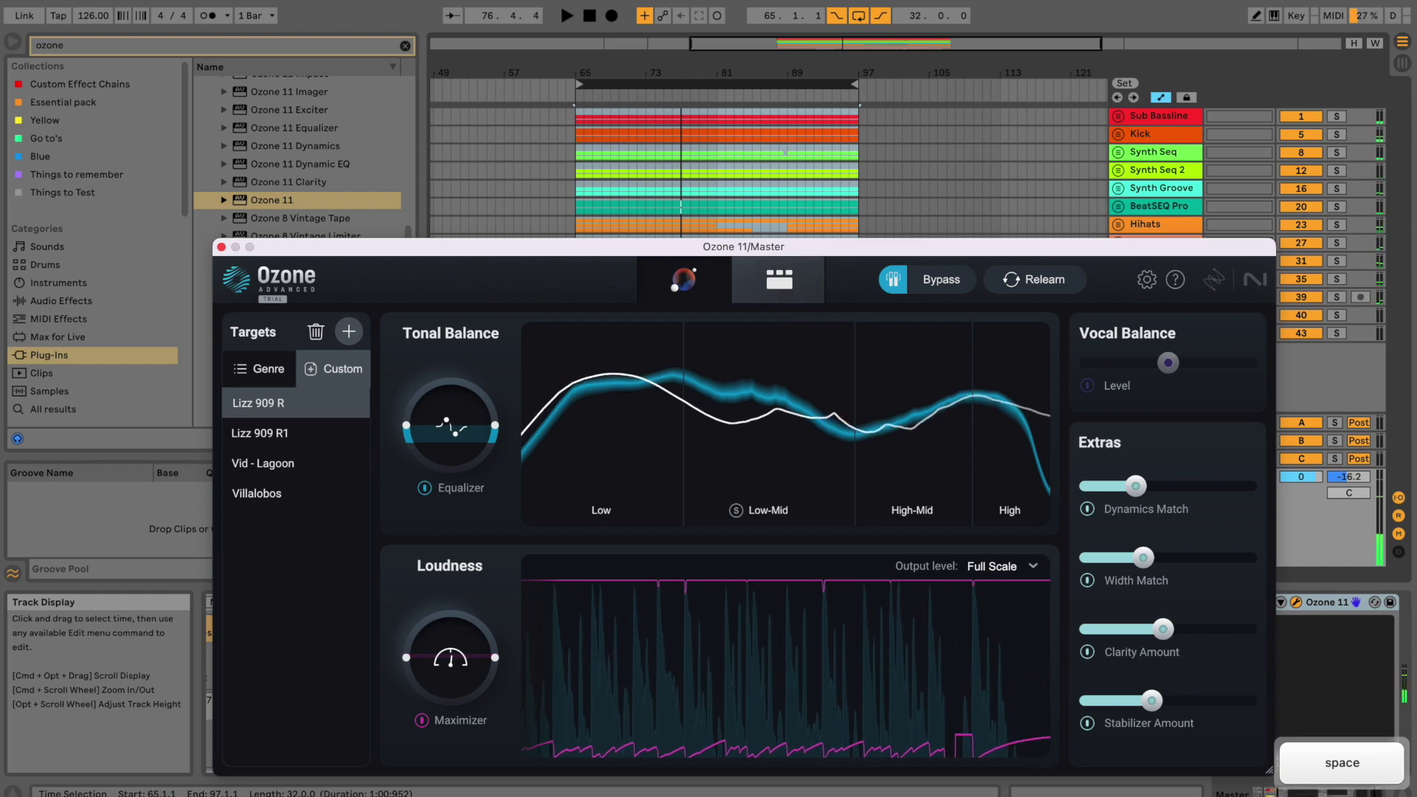
# - Add an Equalizer 2 module and move it to the first slot of the chain
pyautogui.click(781, 294)
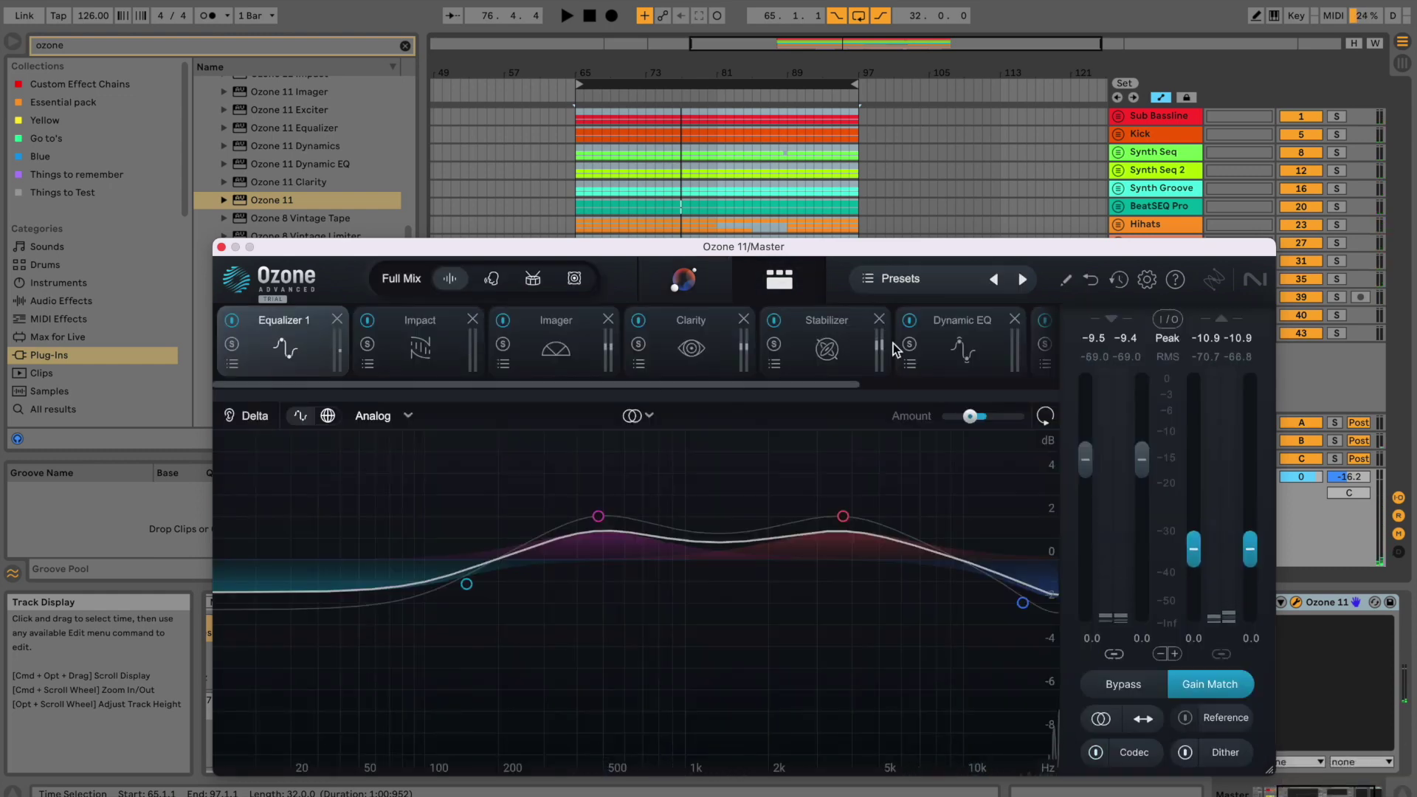
pyautogui.moveTo(756, 383); pyautogui.dragTo(965, 394)
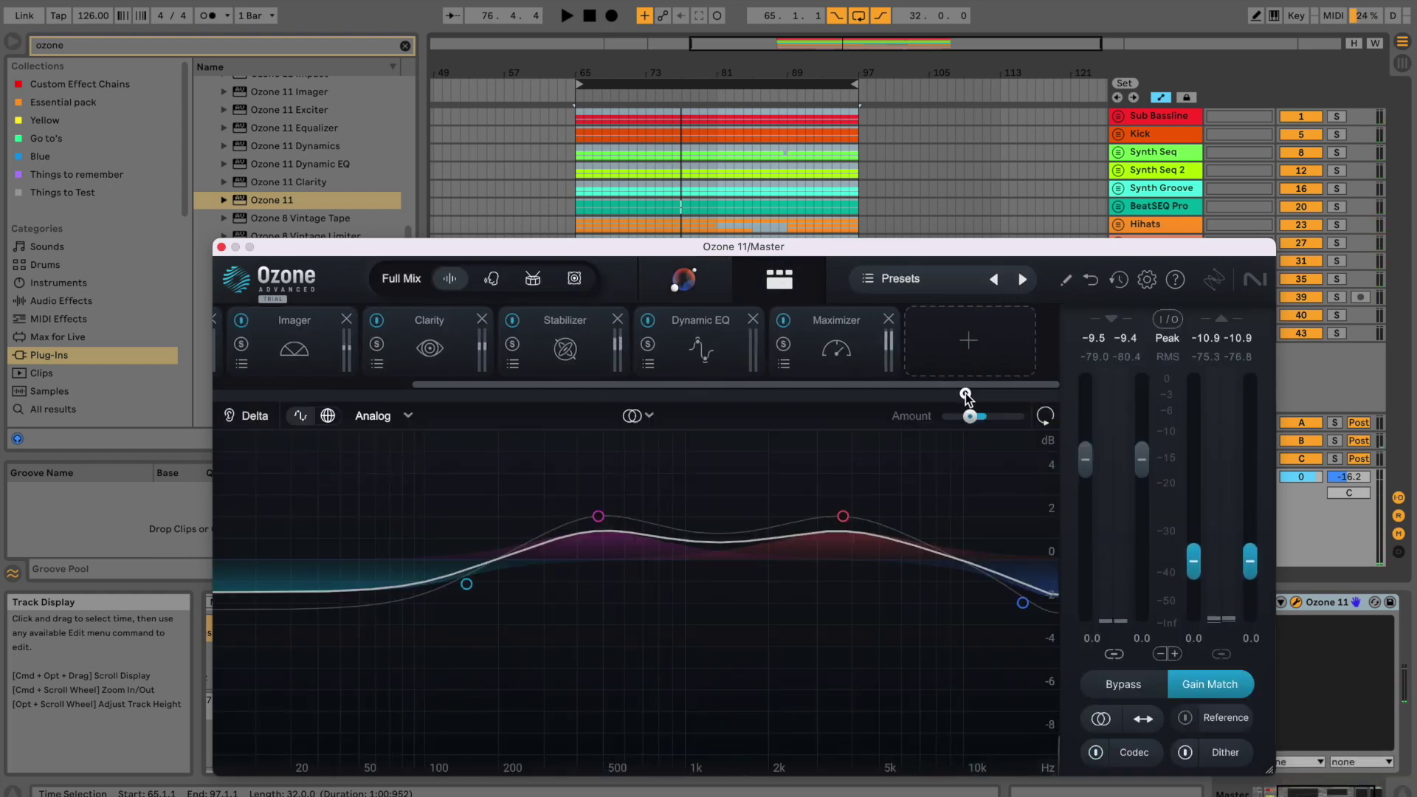
pyautogui.click(976, 348)
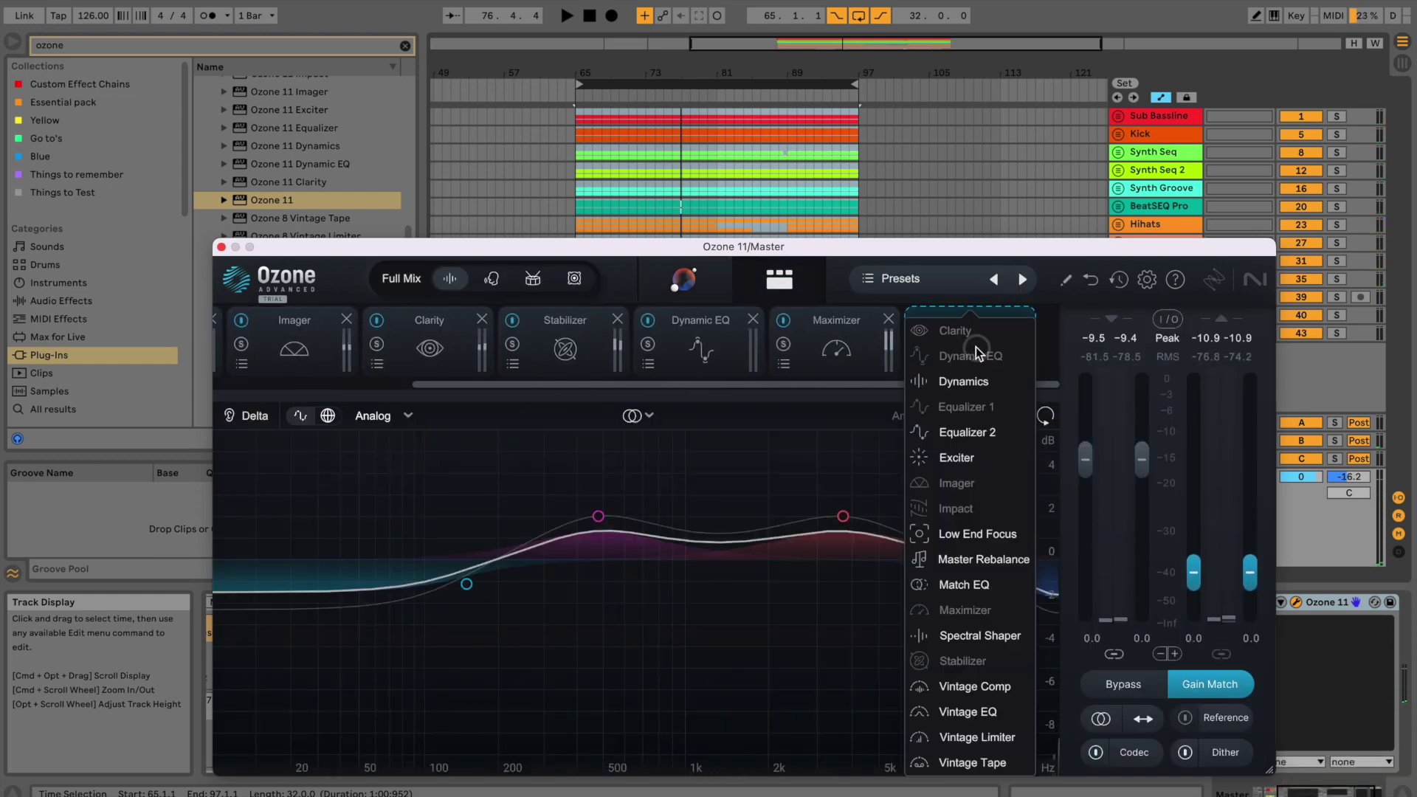
pyautogui.click(986, 432)
pyautogui.moveTo(838, 351); pyautogui.dragTo(264, 358)
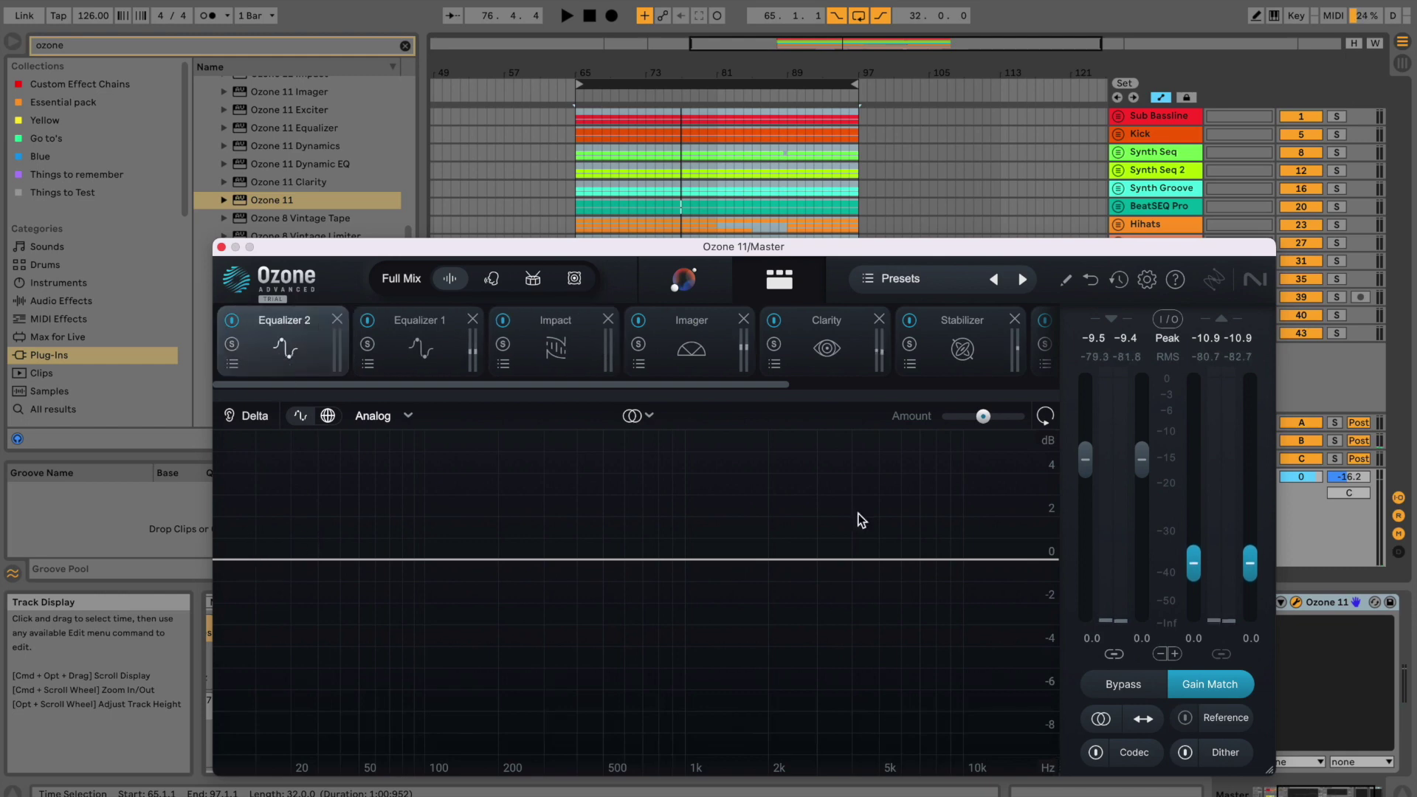
# - Add a flat High Shelf band at 13594 Hz on Equalizer 2
pyautogui.click(1000, 561)
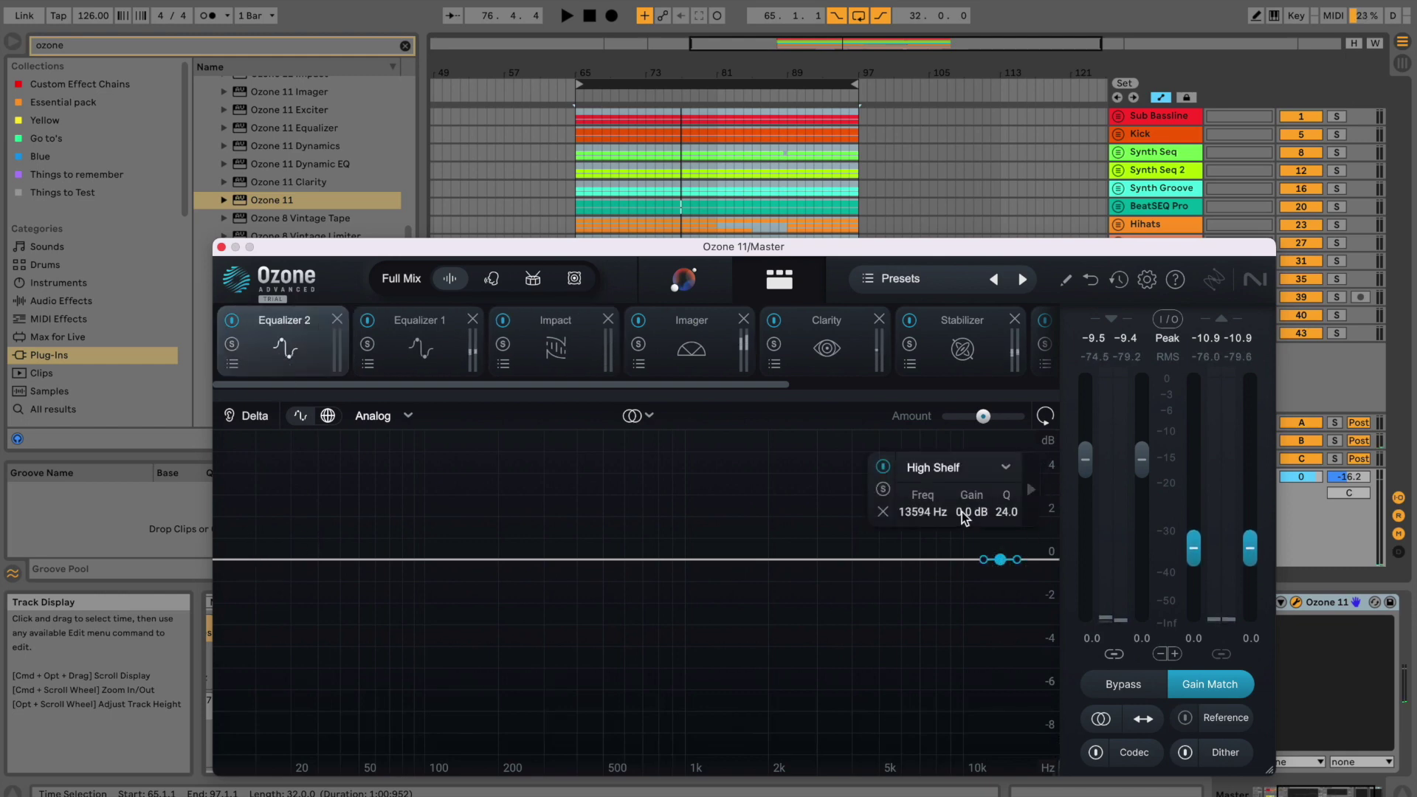
pyautogui.click(940, 471)
pyautogui.moveTo(958, 587)
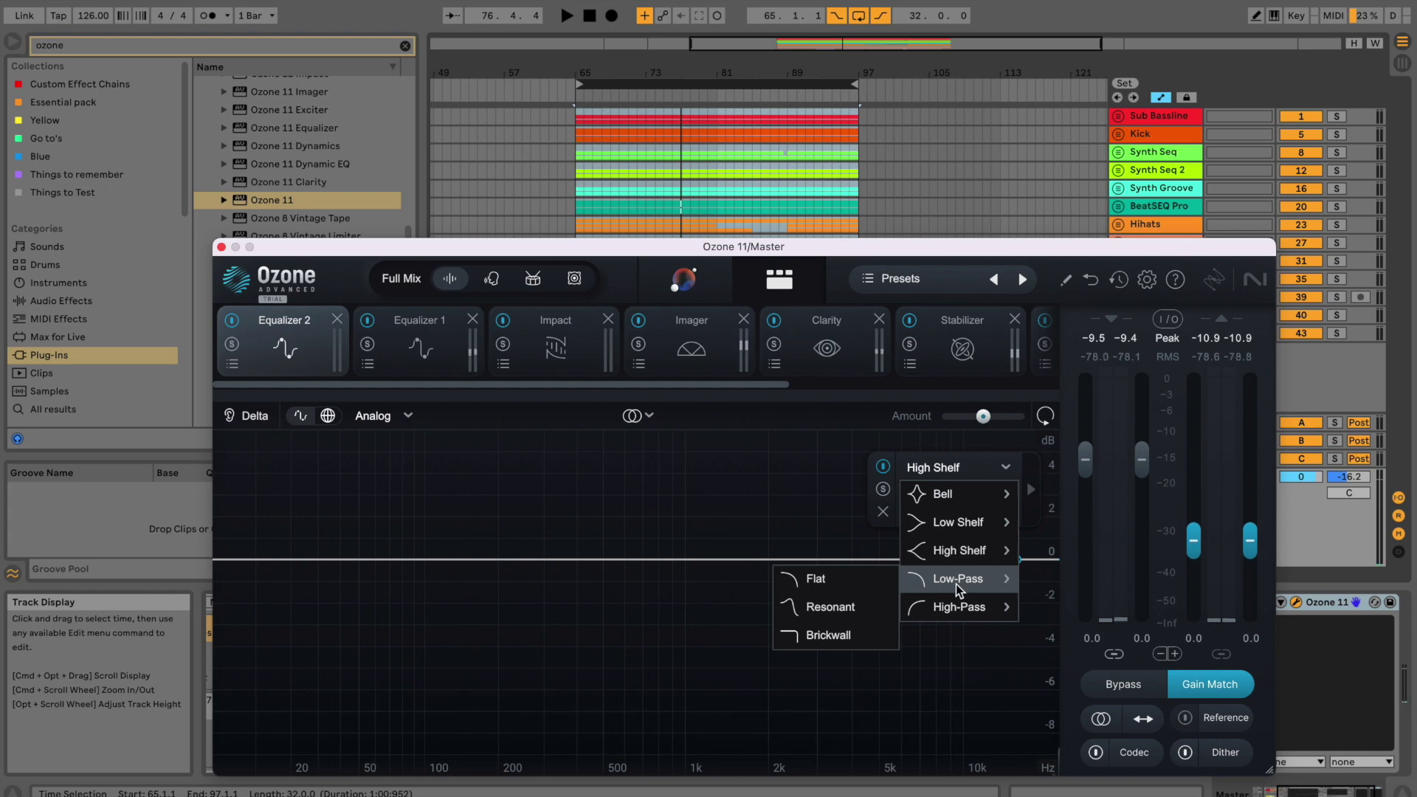
# - Make the band a Brickwall low-pass and fine-tune its cutoff during playback
pyautogui.click(833, 634)
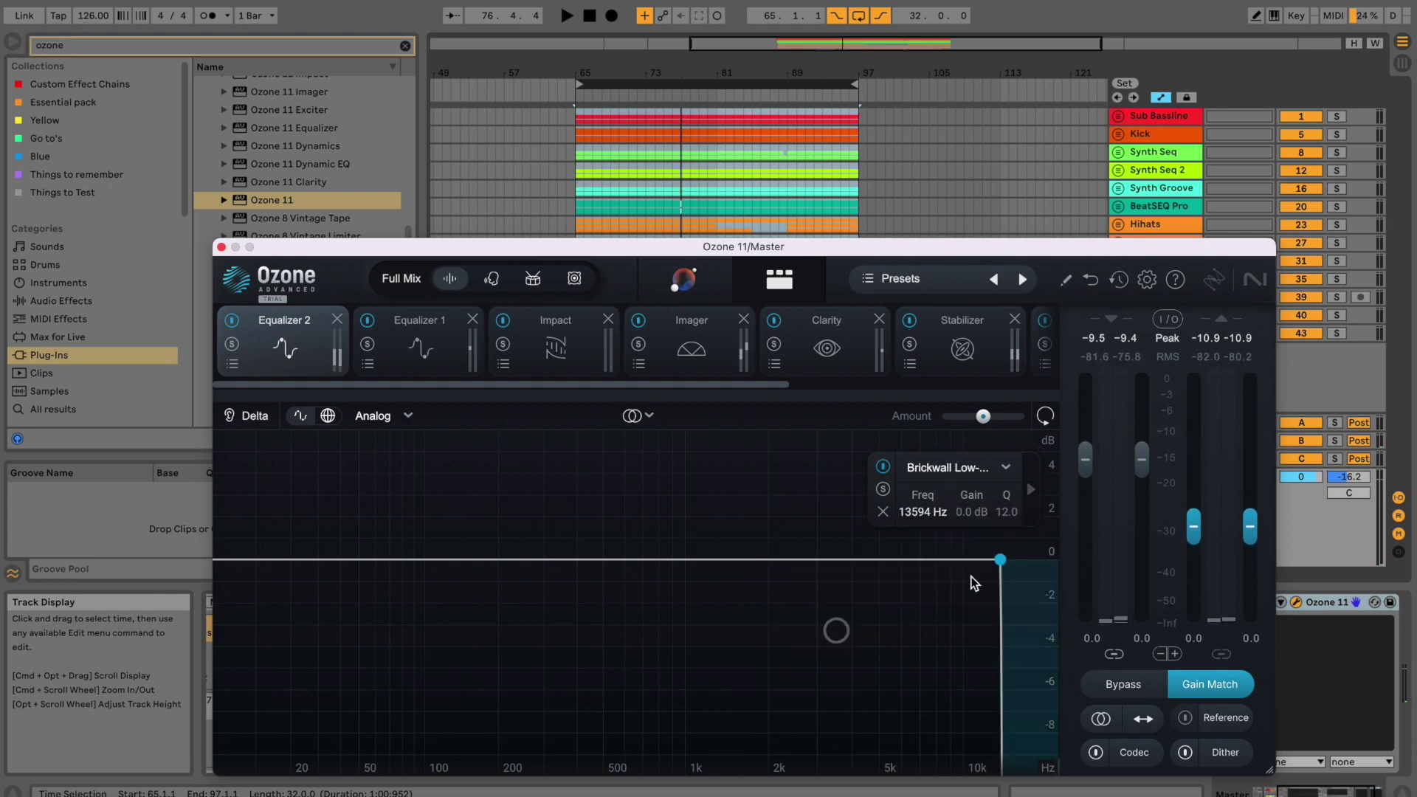
pyautogui.moveTo(929, 515); pyautogui.dragTo(928, 505)
pyautogui.press('space')
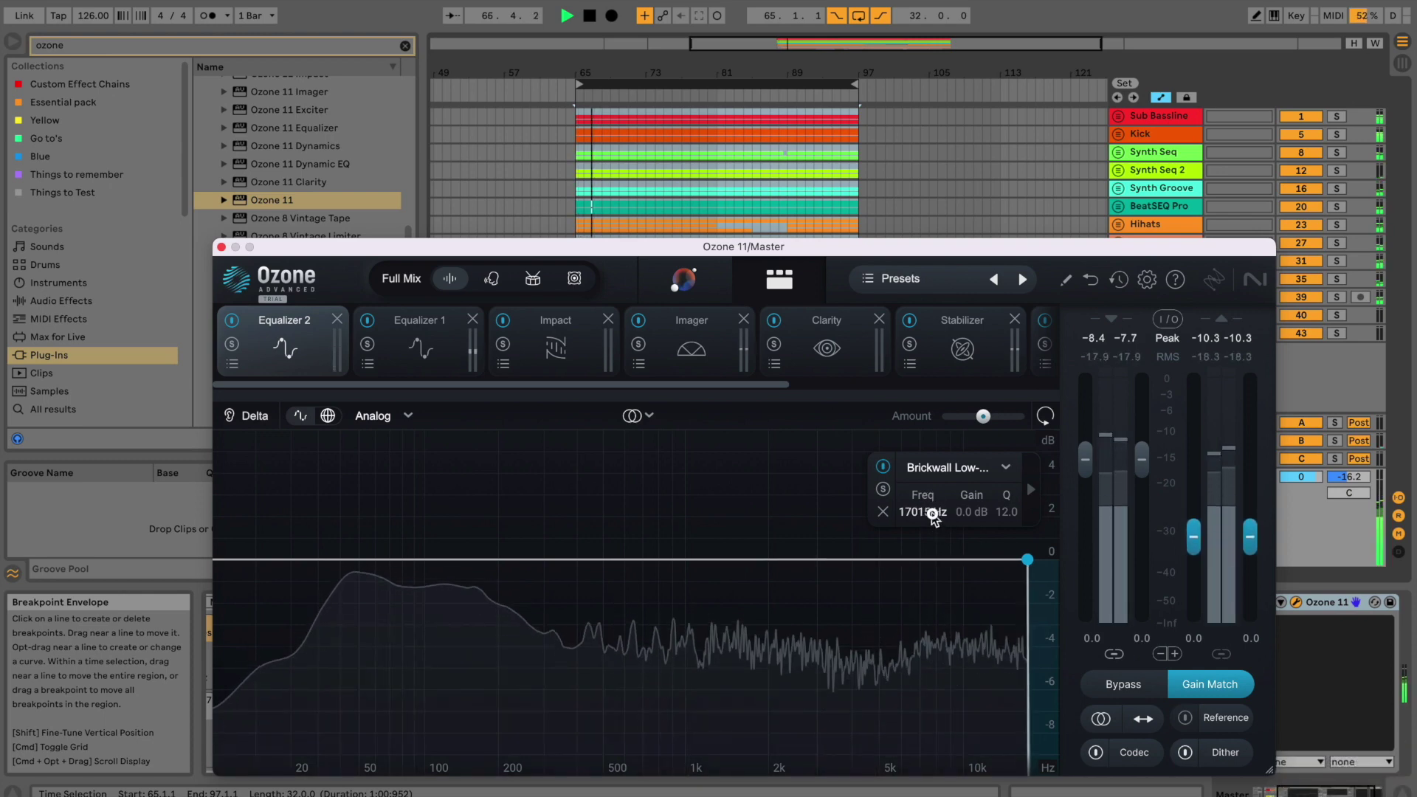
pyautogui.moveTo(933, 514); pyautogui.dragTo(931, 517)
# - Compare a Flat low-pass and band bypass, then return to Brickwall at 15607 Hz, Q 12.0
pyautogui.click(936, 467)
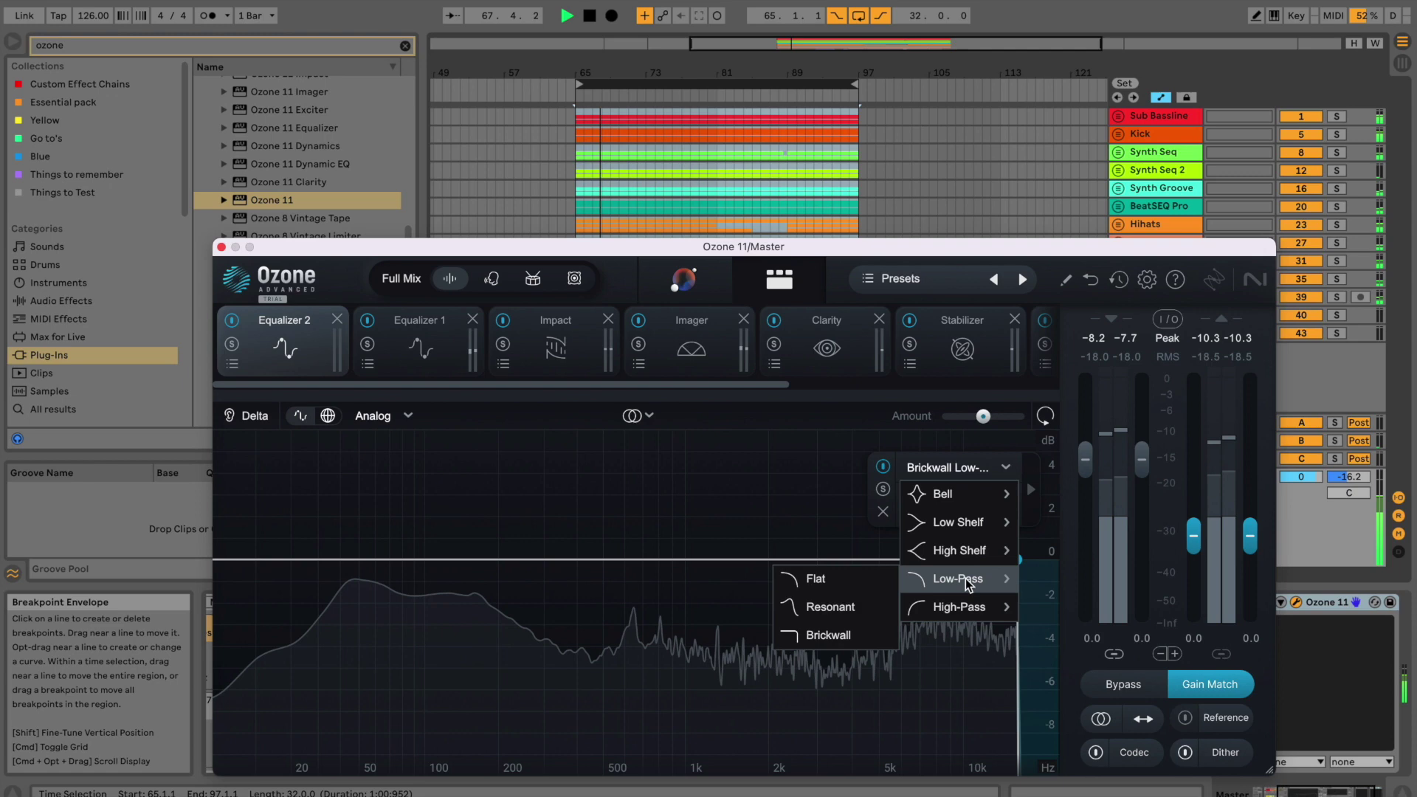
pyautogui.click(843, 578)
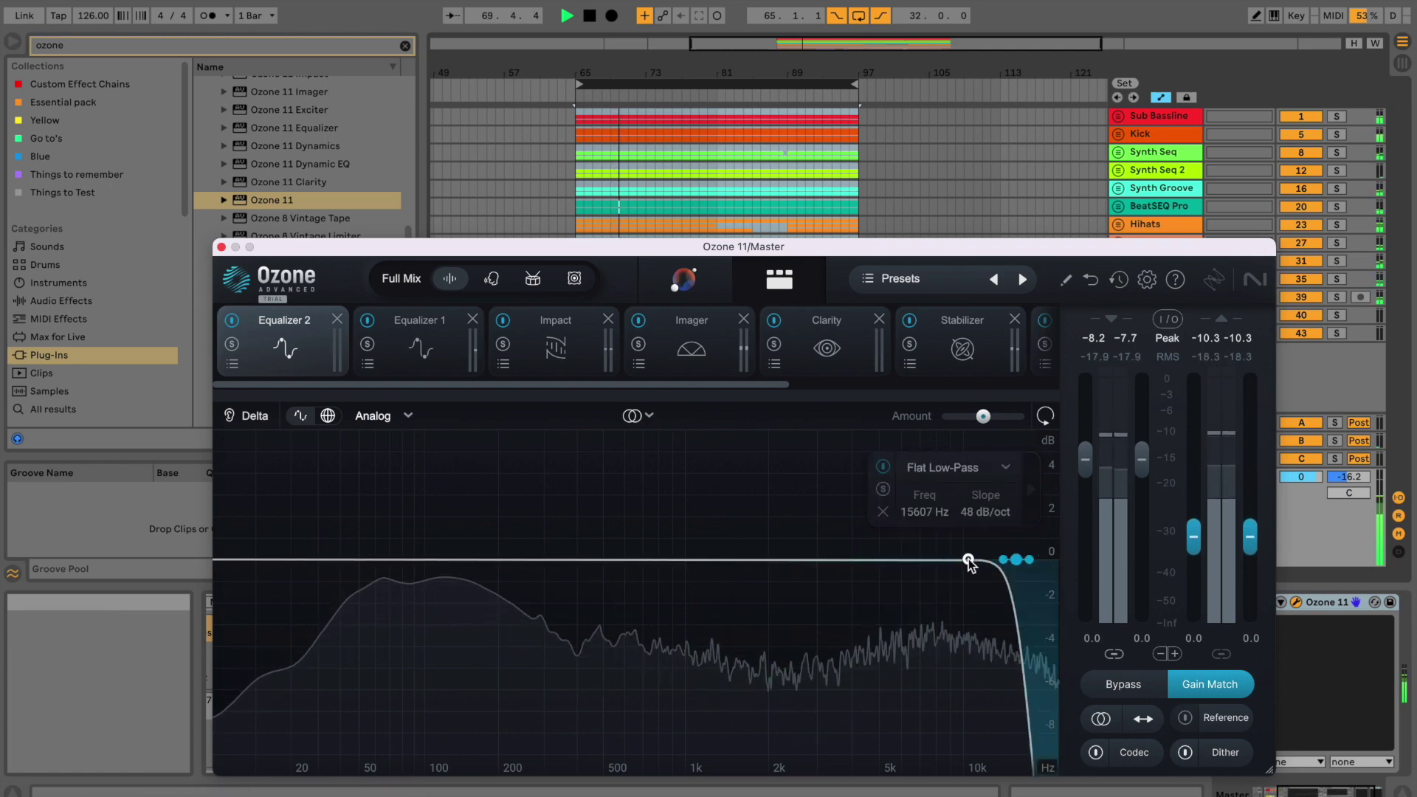
pyautogui.click(886, 468)
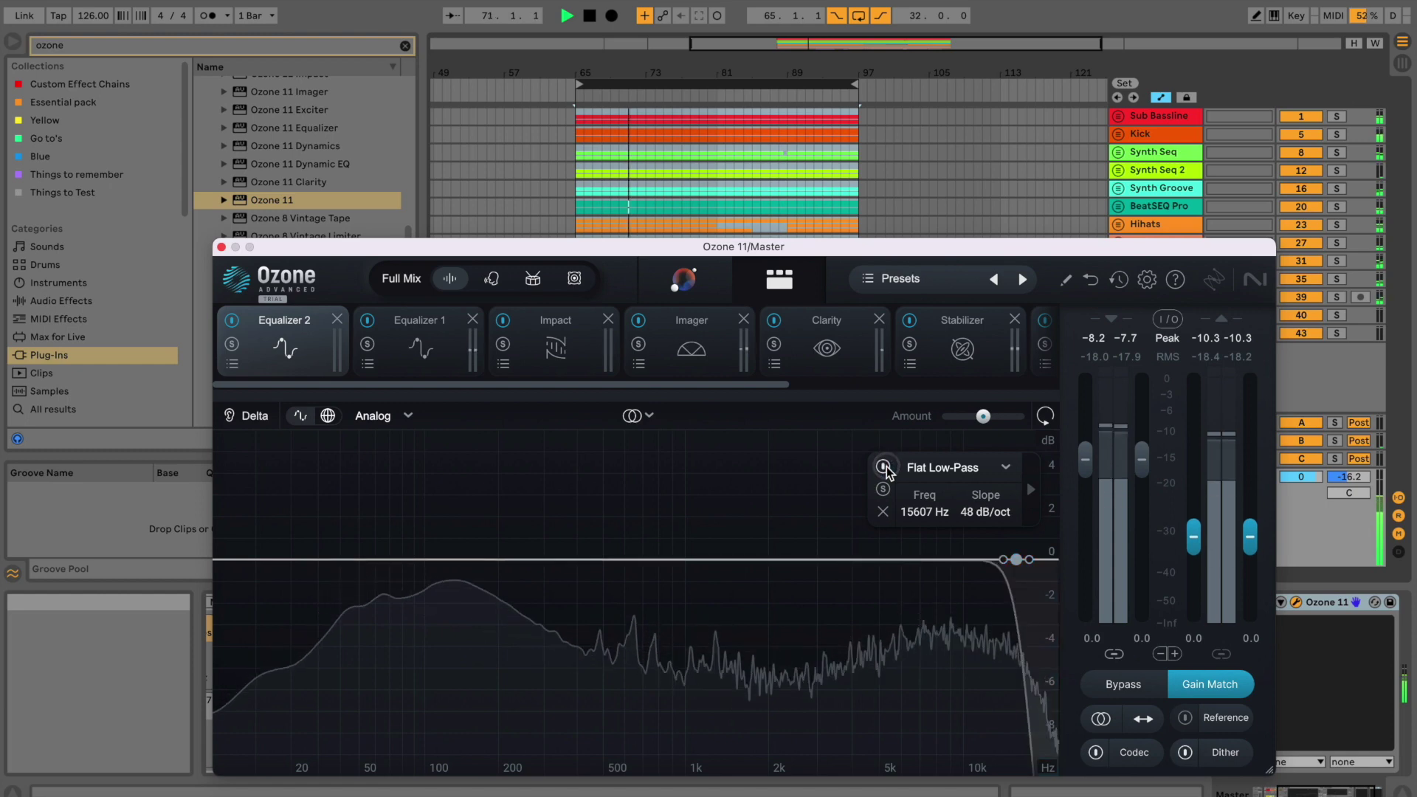
pyautogui.click(886, 467)
pyautogui.click(941, 474)
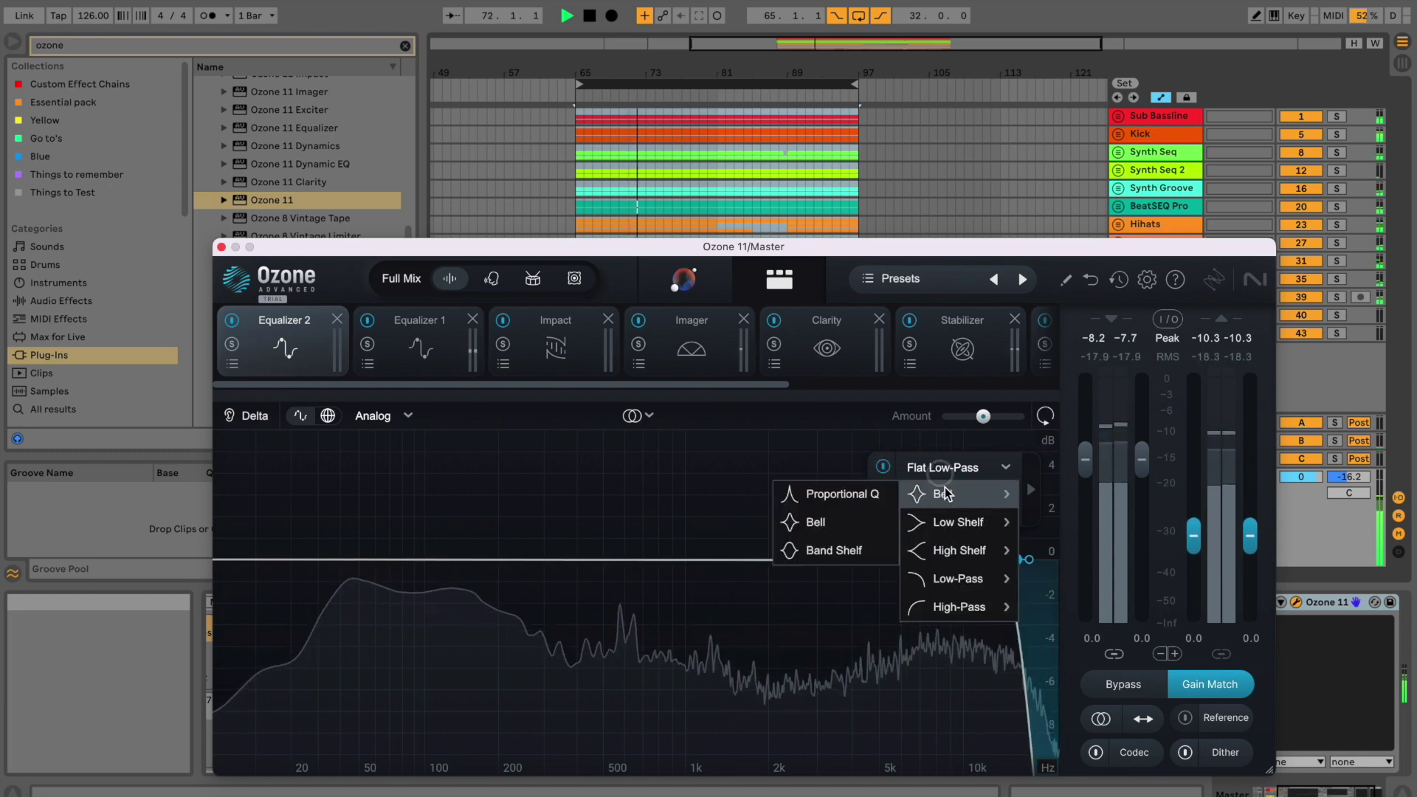
pyautogui.moveTo(942, 583)
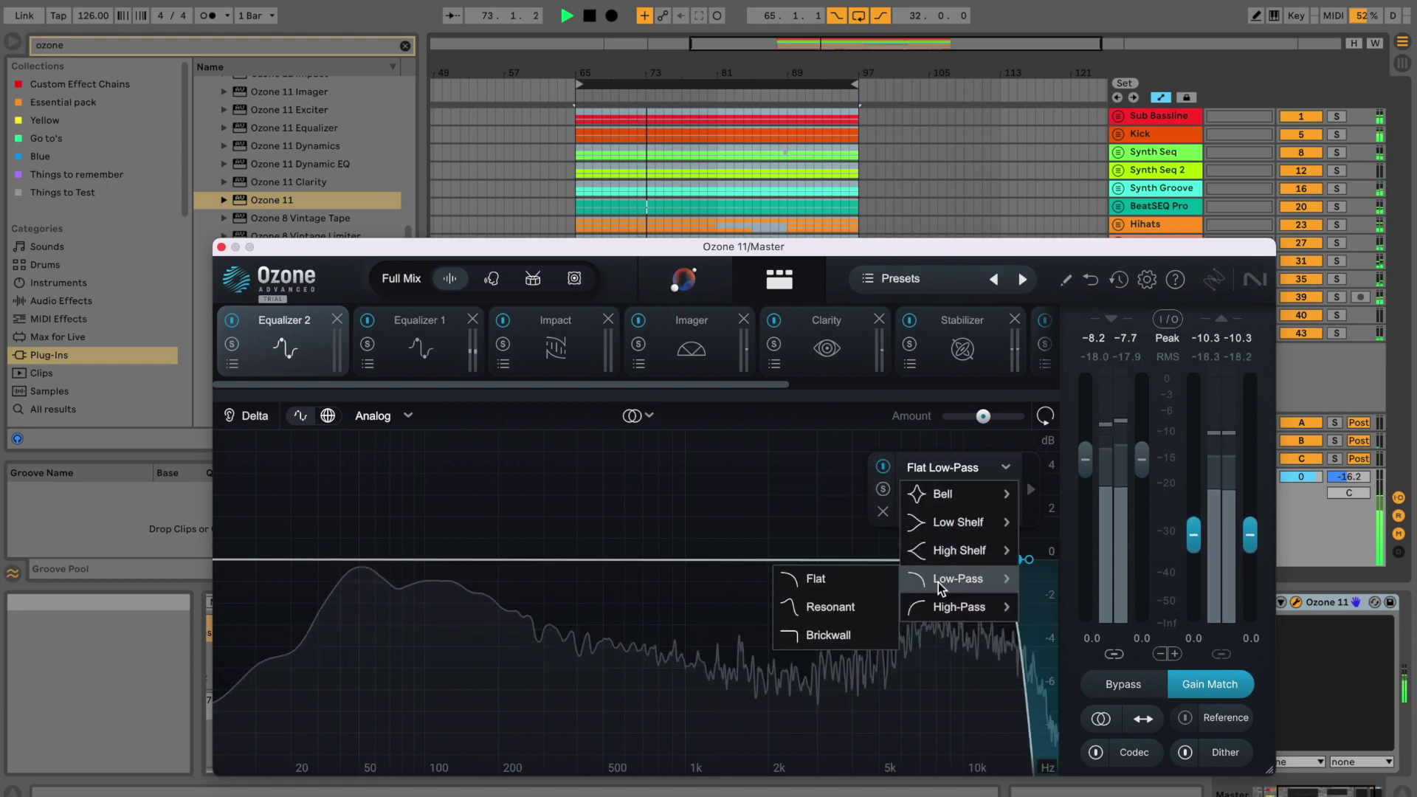
pyautogui.click(828, 635)
pyautogui.press('space')
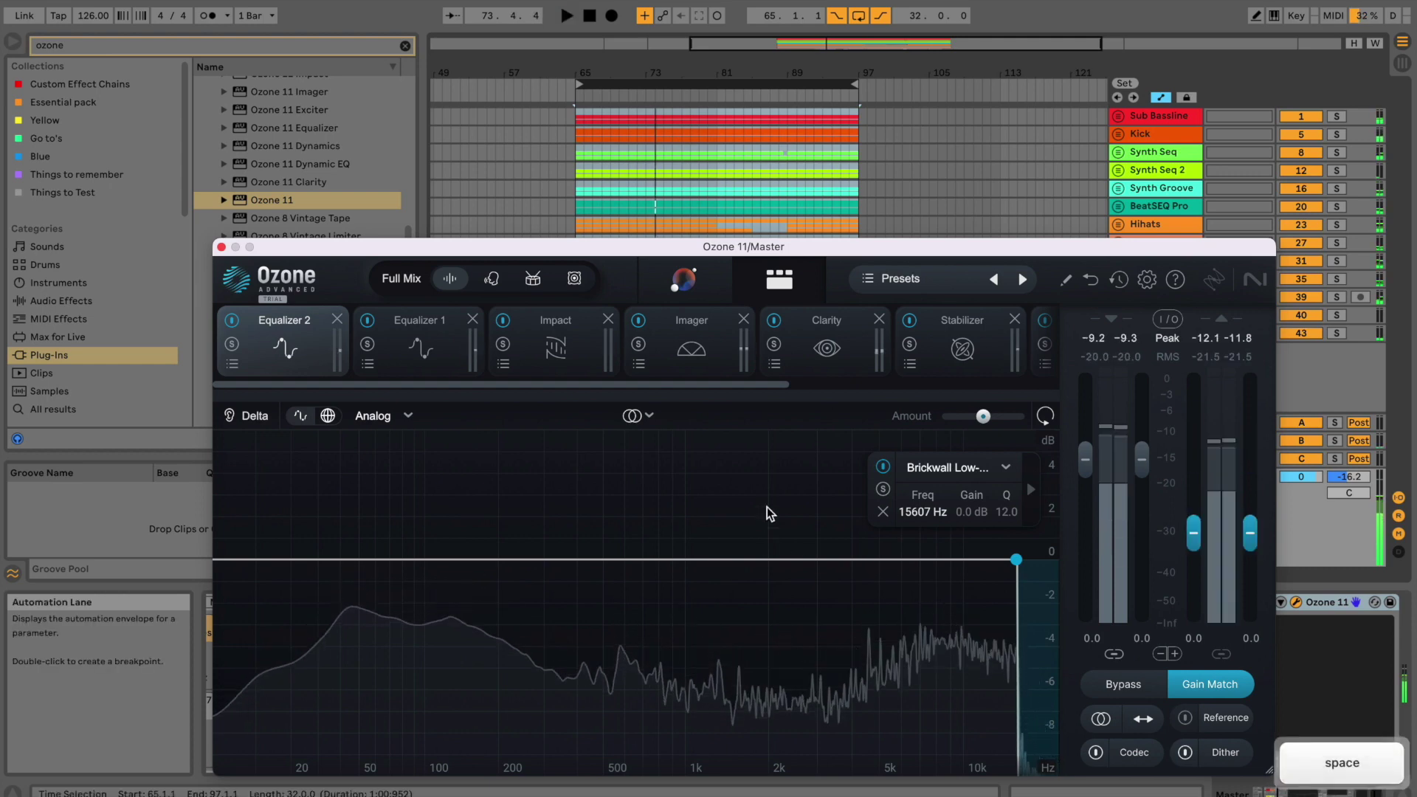
pyautogui.press('space')
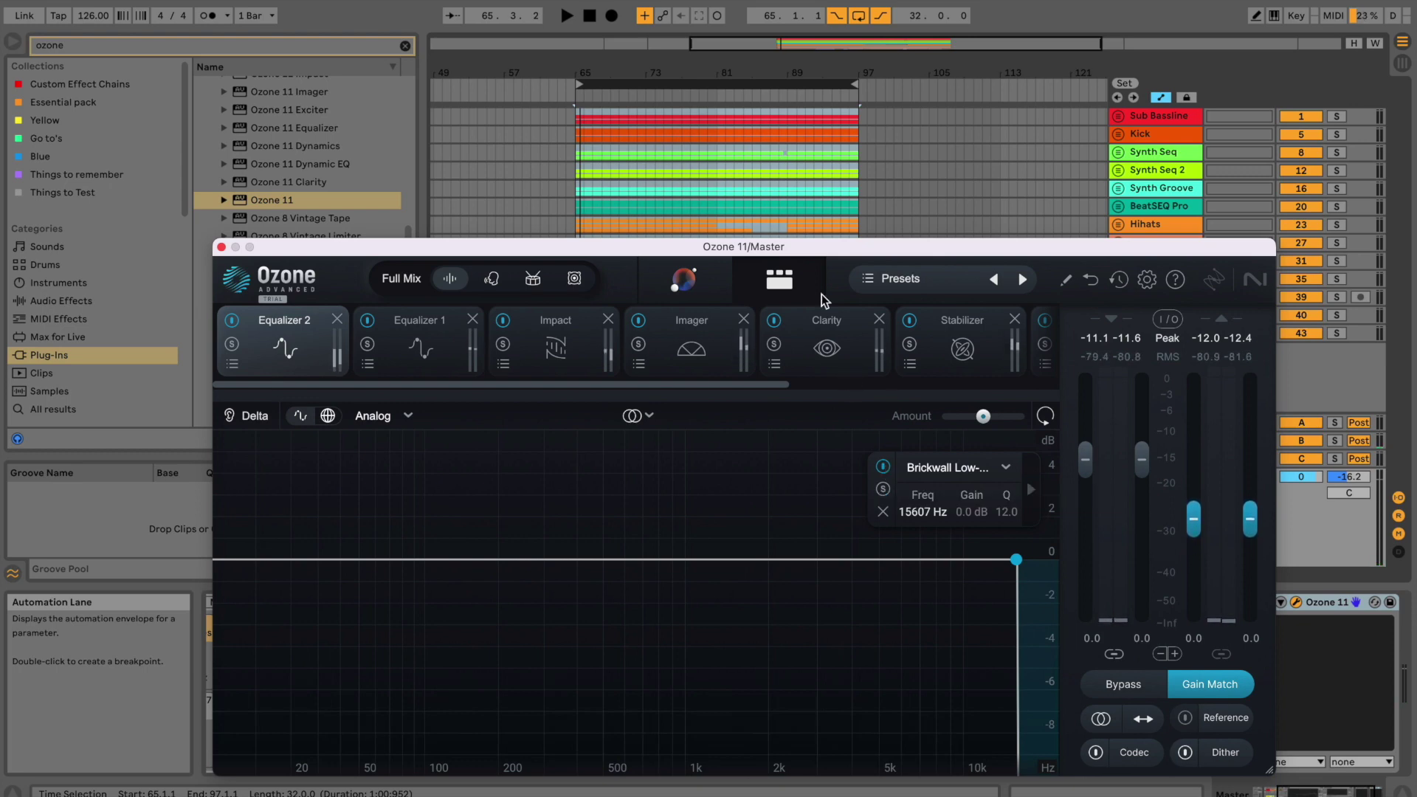
# - Add a 27 Hz Flat high-pass band at 48 dB/oct to Equalizer 2
pyautogui.moveTo(810, 255); pyautogui.dragTo(822, 151)
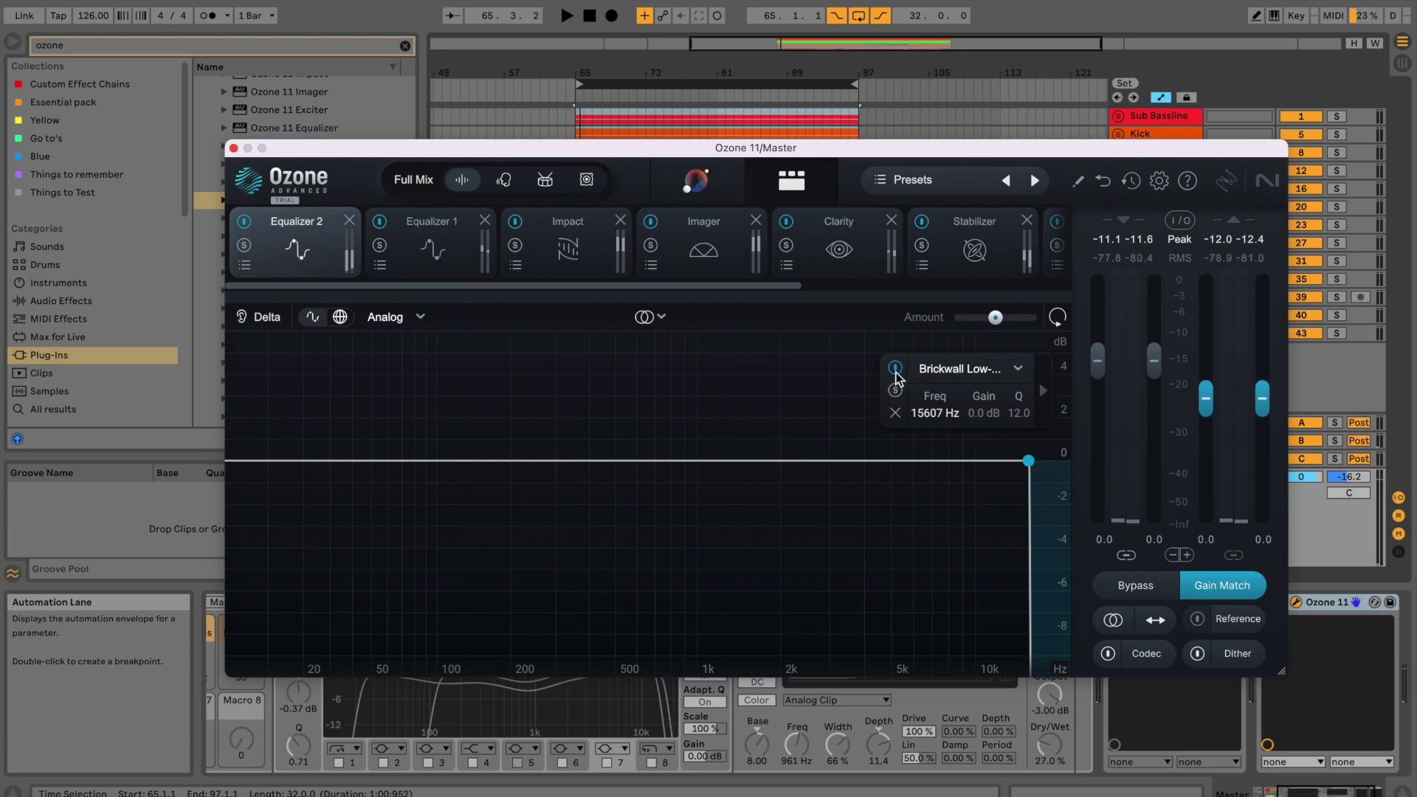
pyautogui.scroll(2, 929, 413)
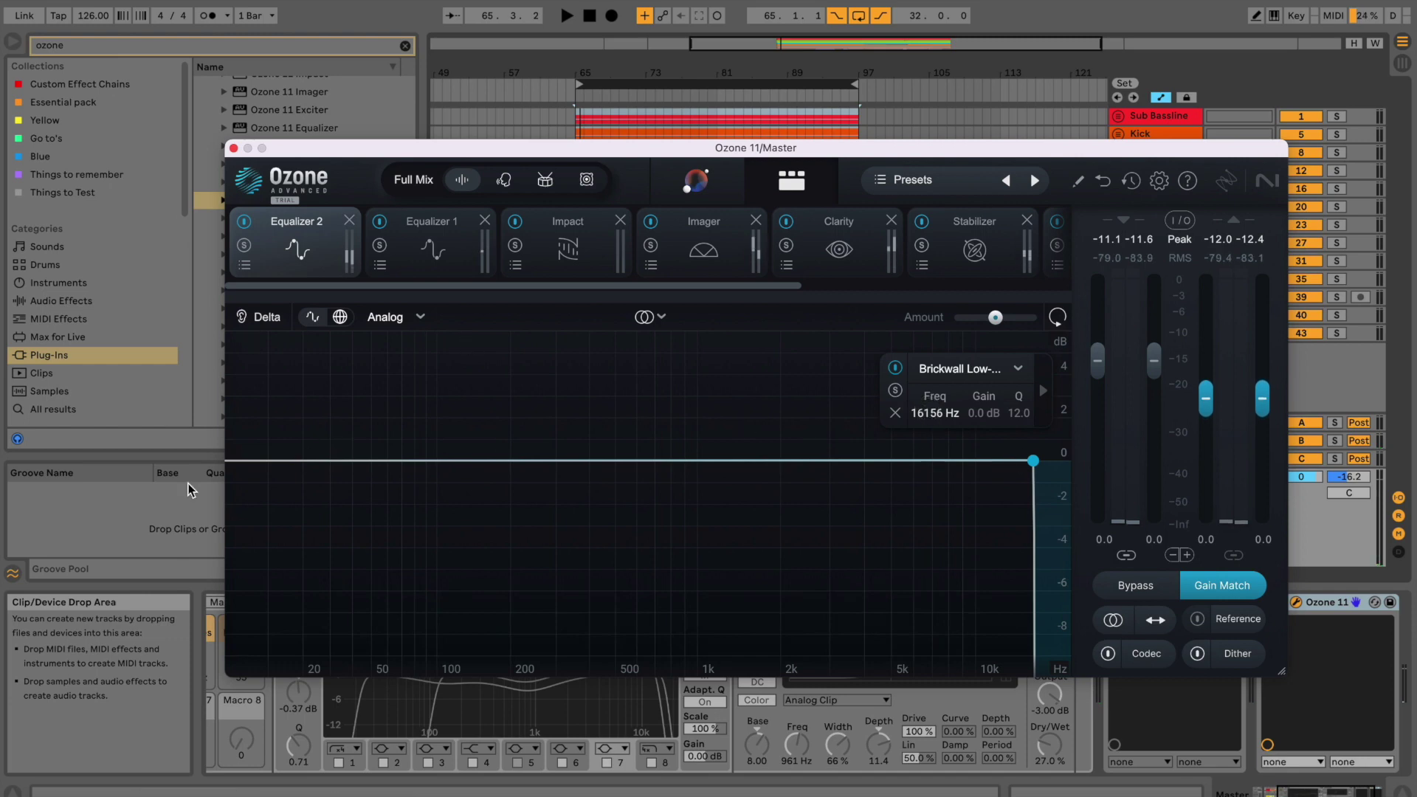
pyautogui.click(295, 461)
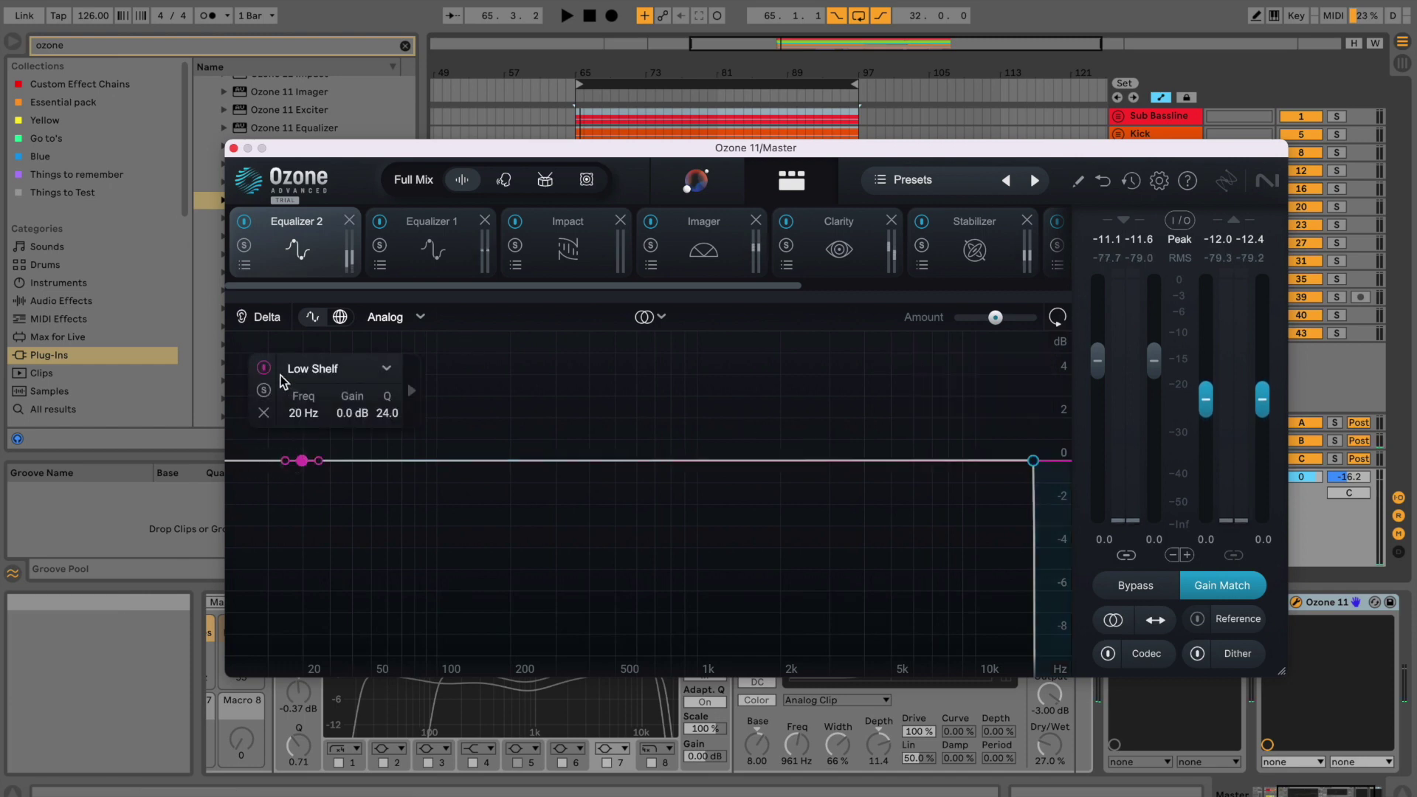
pyautogui.click(308, 369)
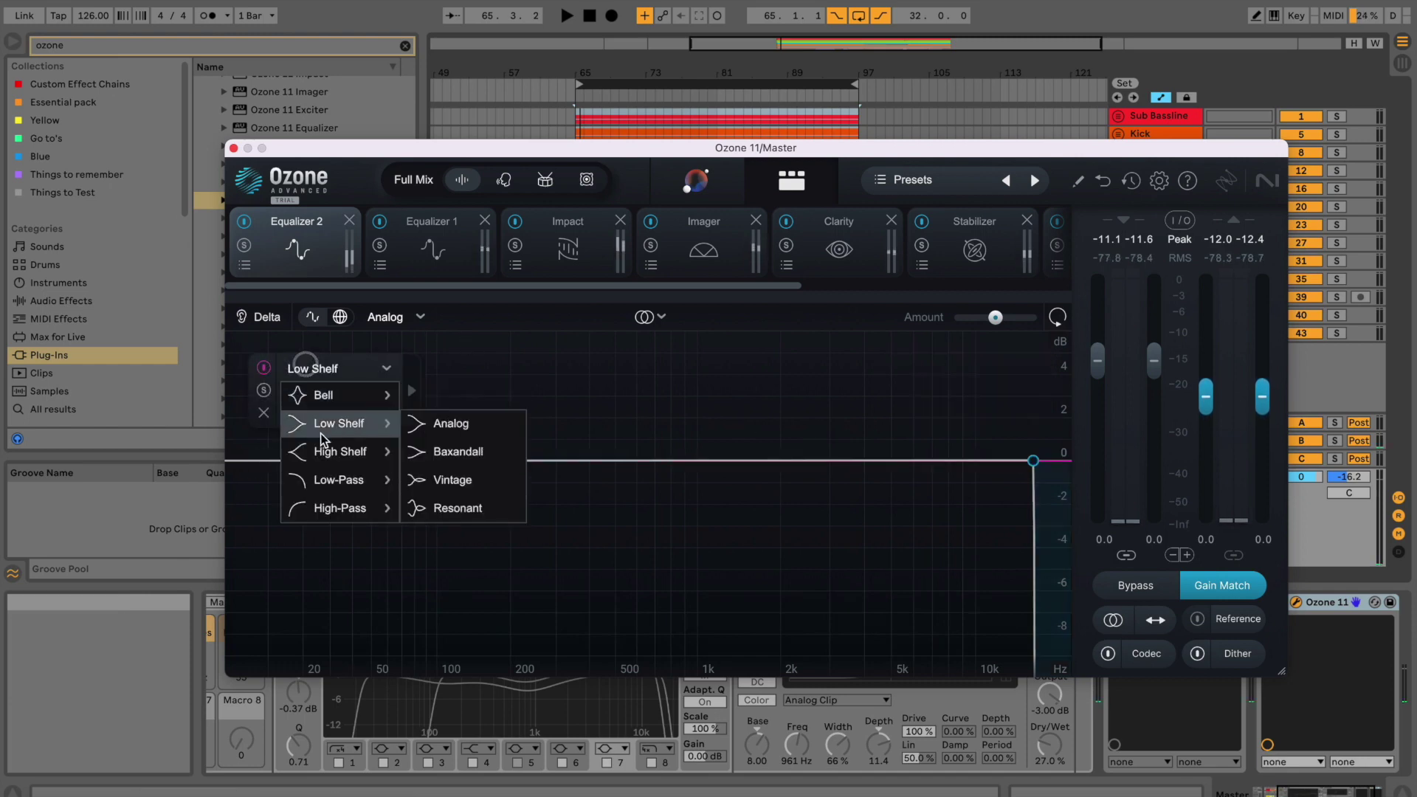
pyautogui.click(318, 509)
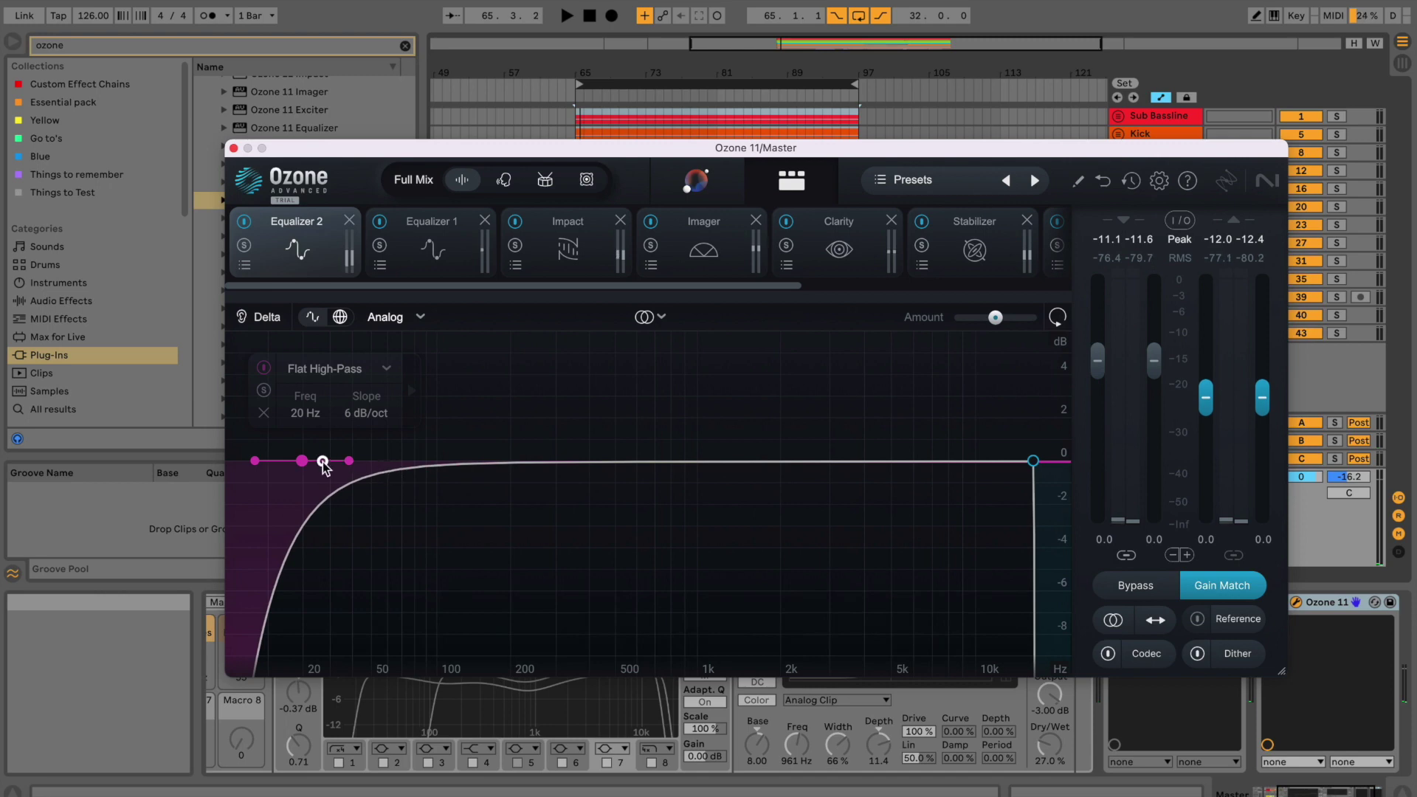
pyautogui.moveTo(323, 463); pyautogui.dragTo(296, 399)
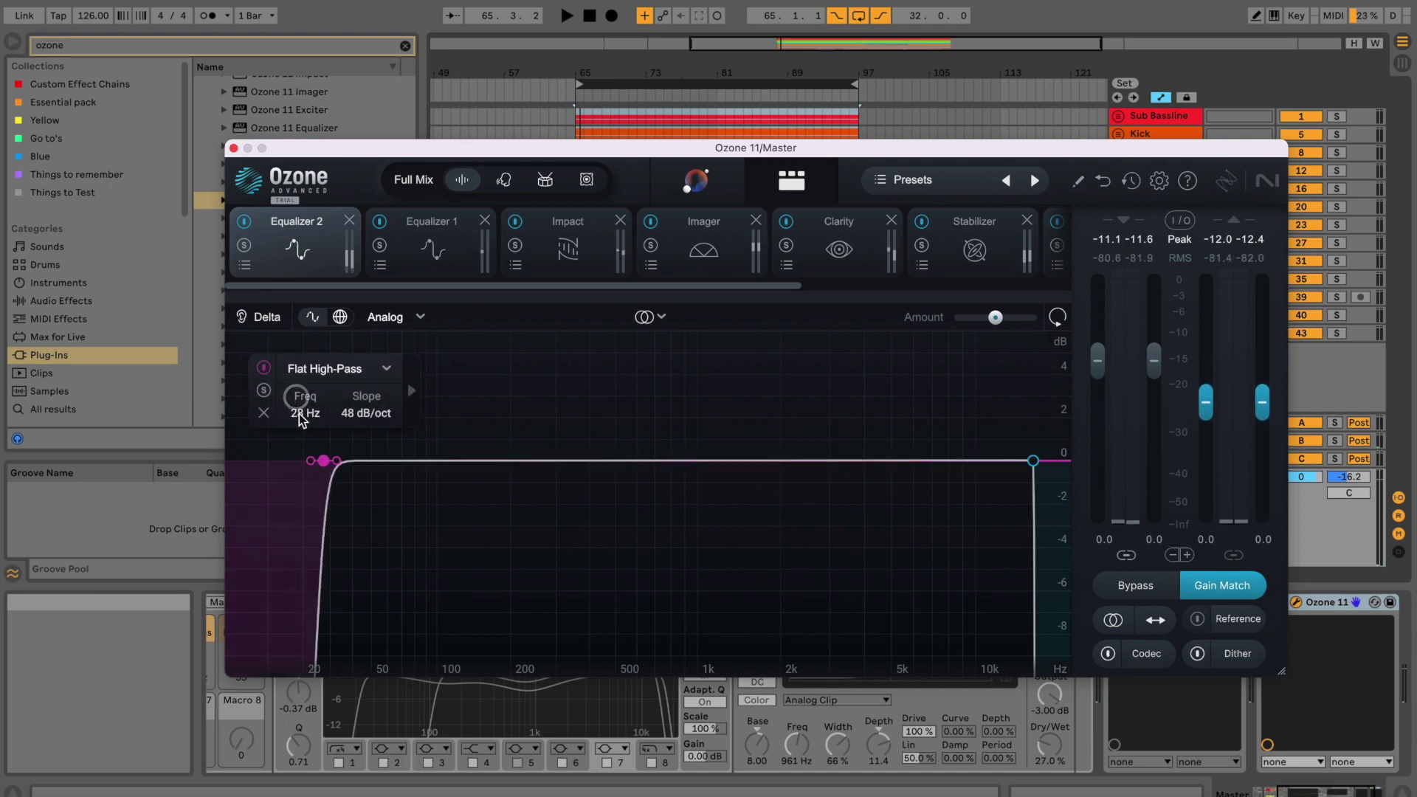
# - A/B Equalizer 2 and Ozone bypass during playback, then show Equalizer 1's curve
pyautogui.press('space')
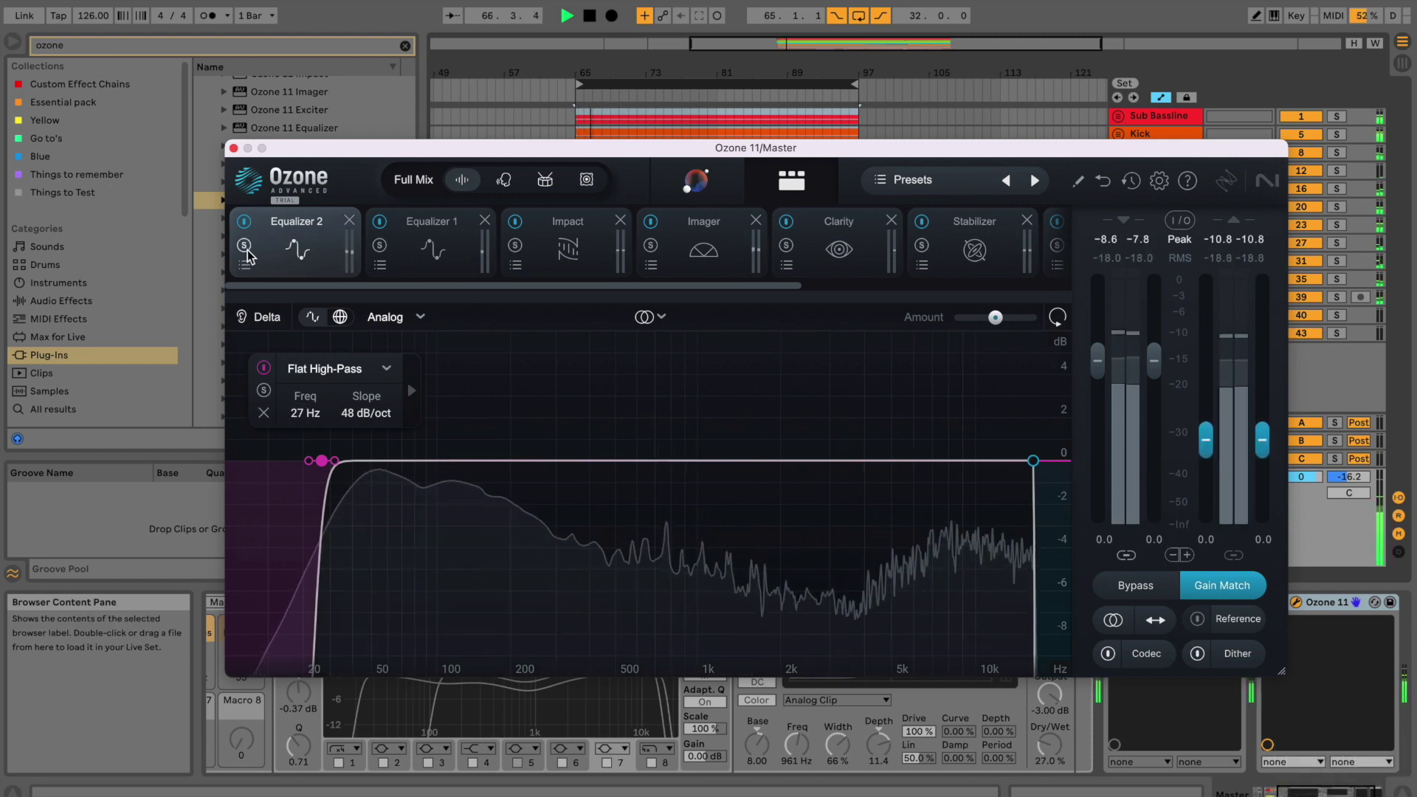
pyautogui.click(243, 222)
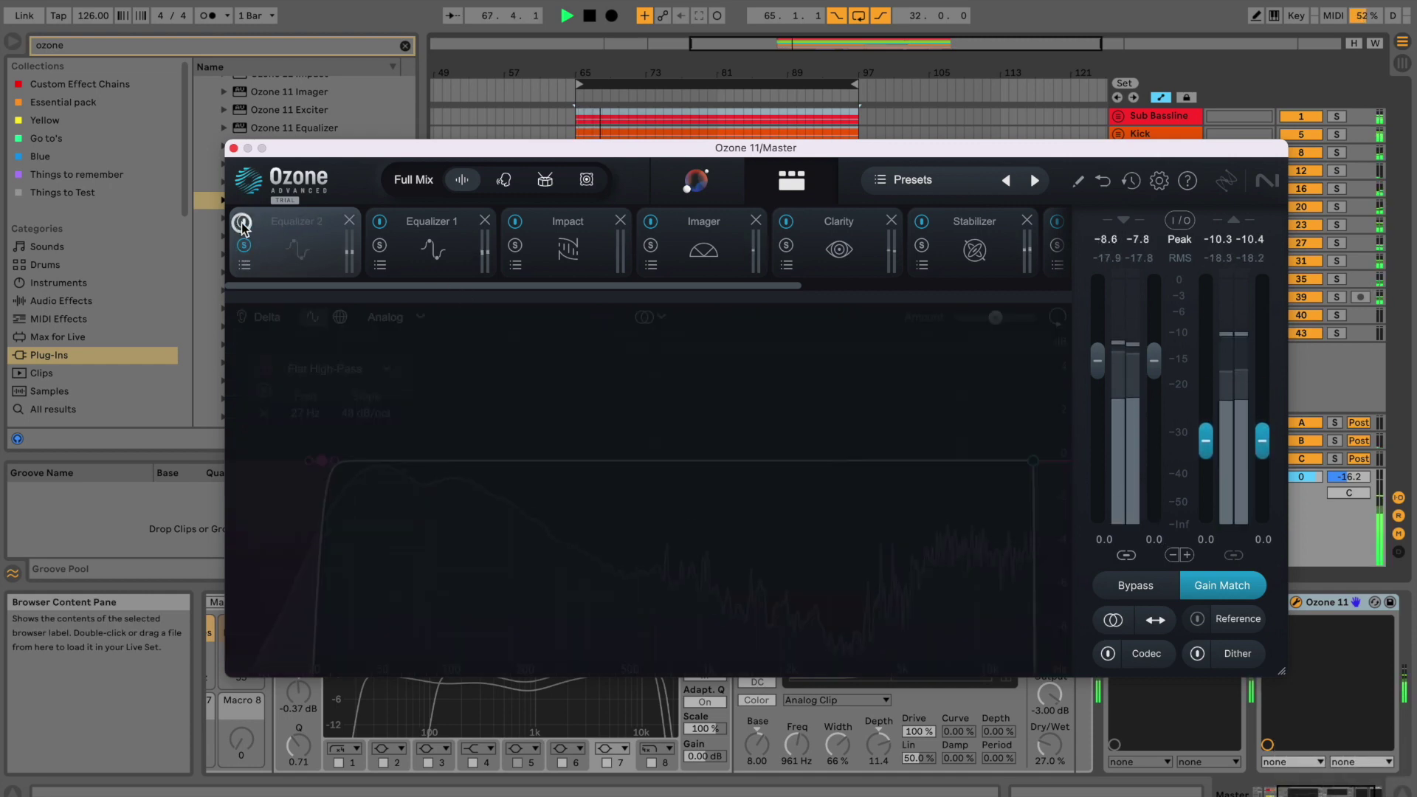
pyautogui.click(243, 222)
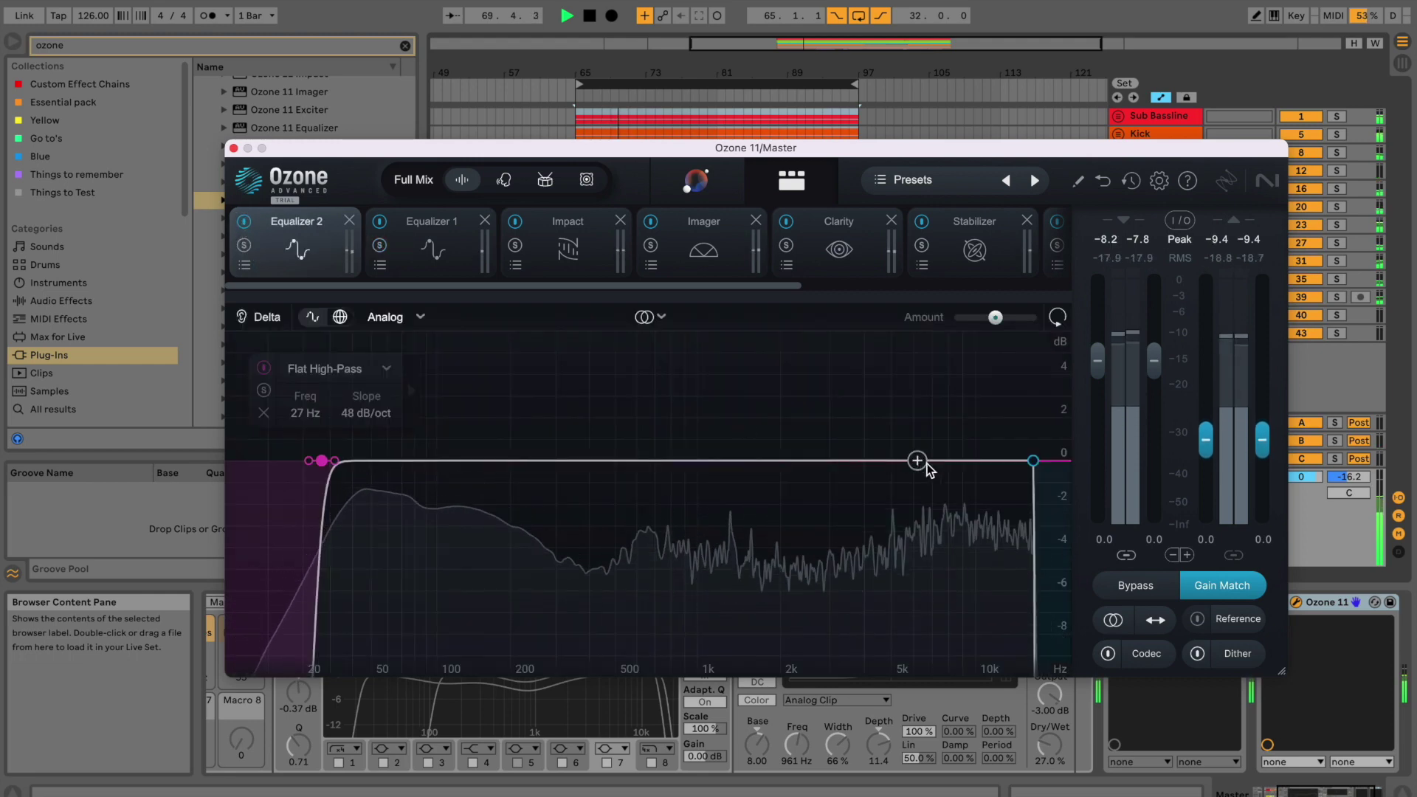
pyautogui.click(1131, 589)
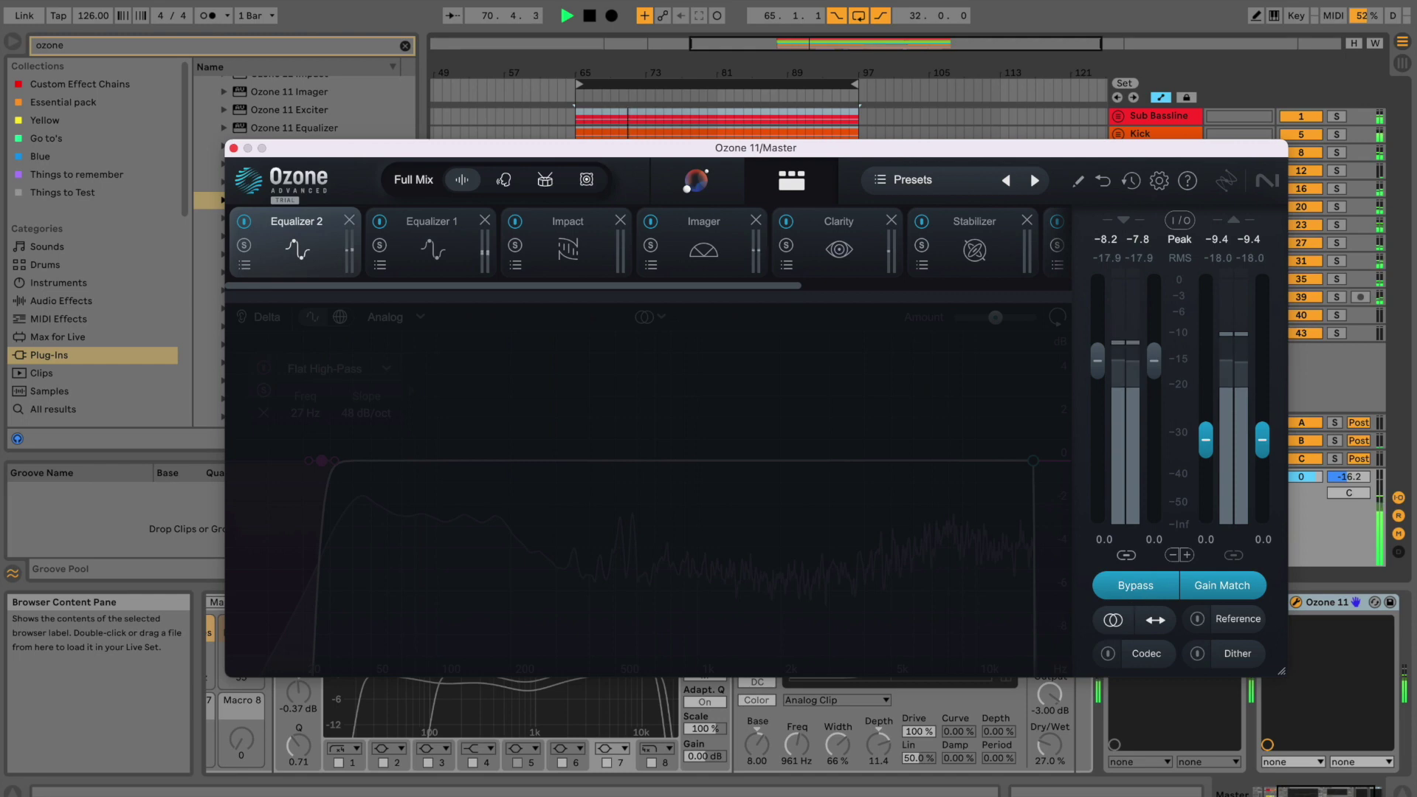
pyautogui.click(1134, 589)
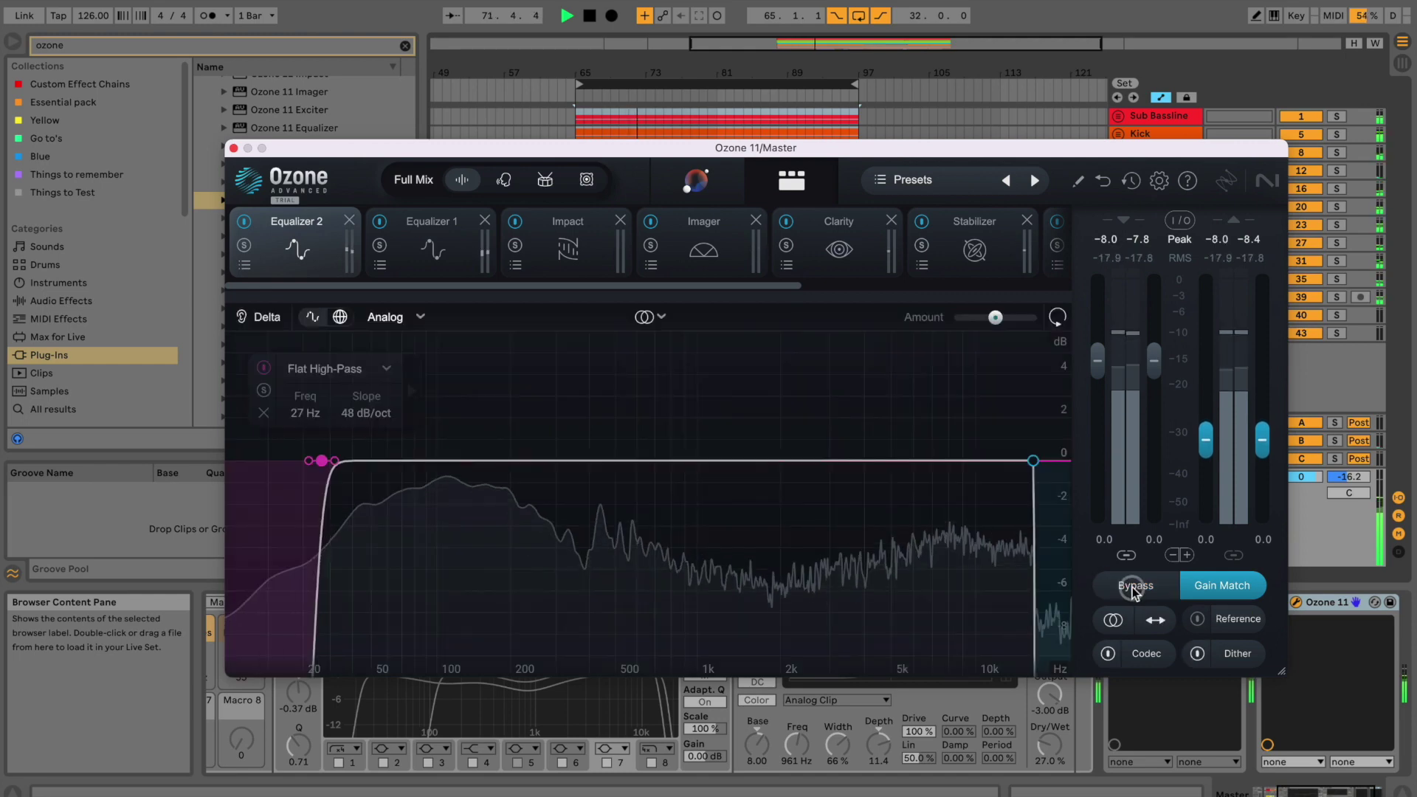
pyautogui.click(1230, 592)
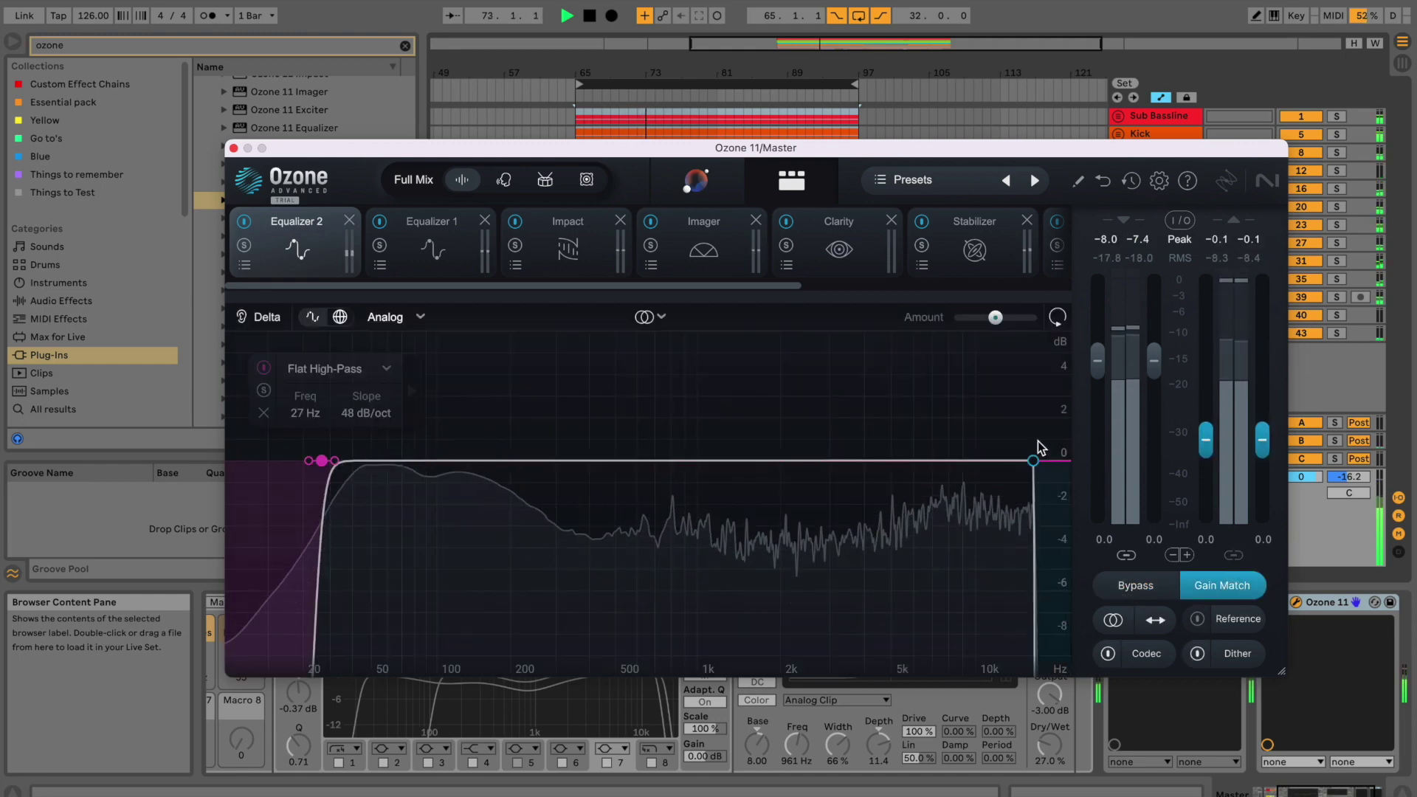
pyautogui.click(434, 251)
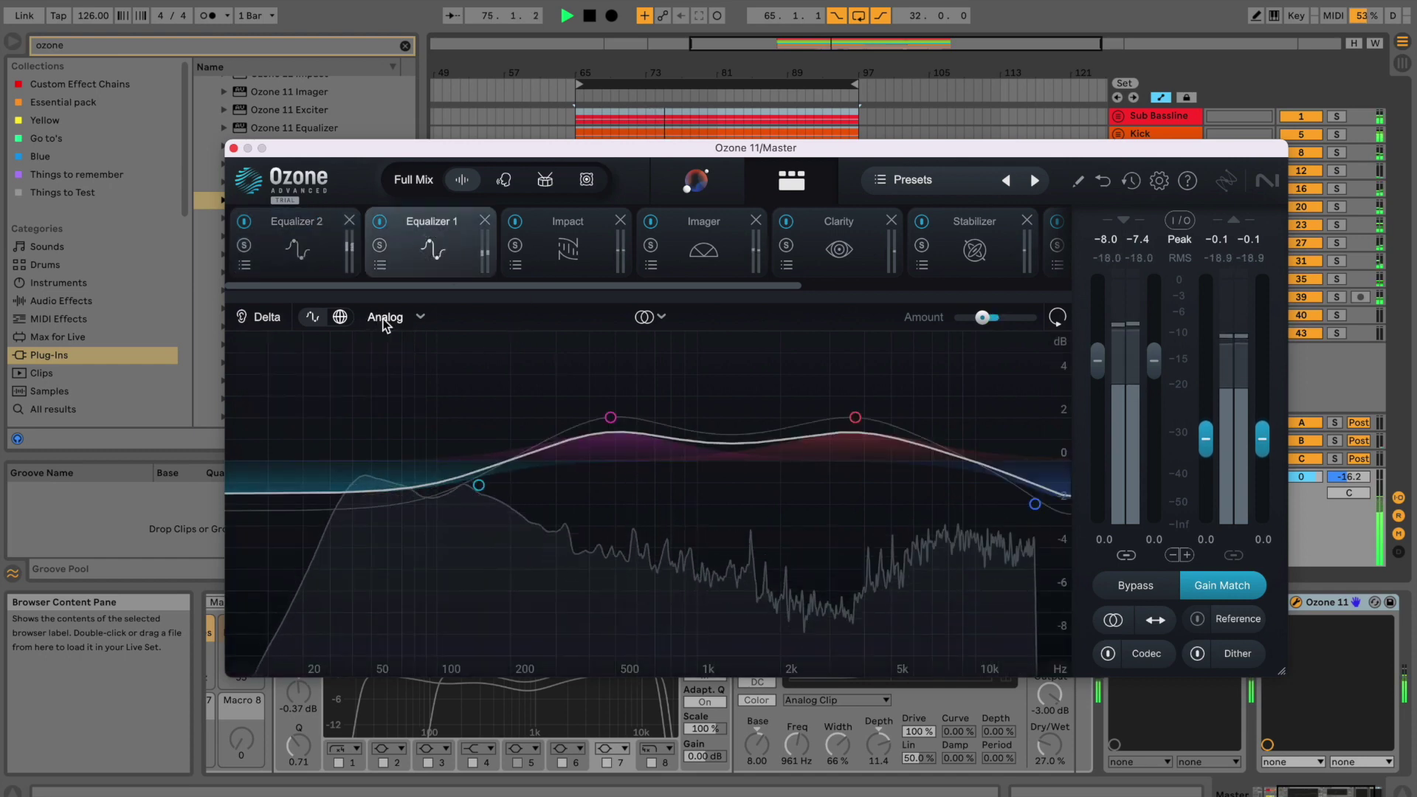
# - Set Equalizer 1 amount to 60%, audition Low-Mid solo, then show Clarity at Amount 47
pyautogui.moveTo(991, 313)
pyautogui.mouseDown()
pyautogui.moveTo(1038, 319)
pyautogui.moveTo(973, 325)
pyautogui.moveTo(984, 329)
pyautogui.mouseUp()
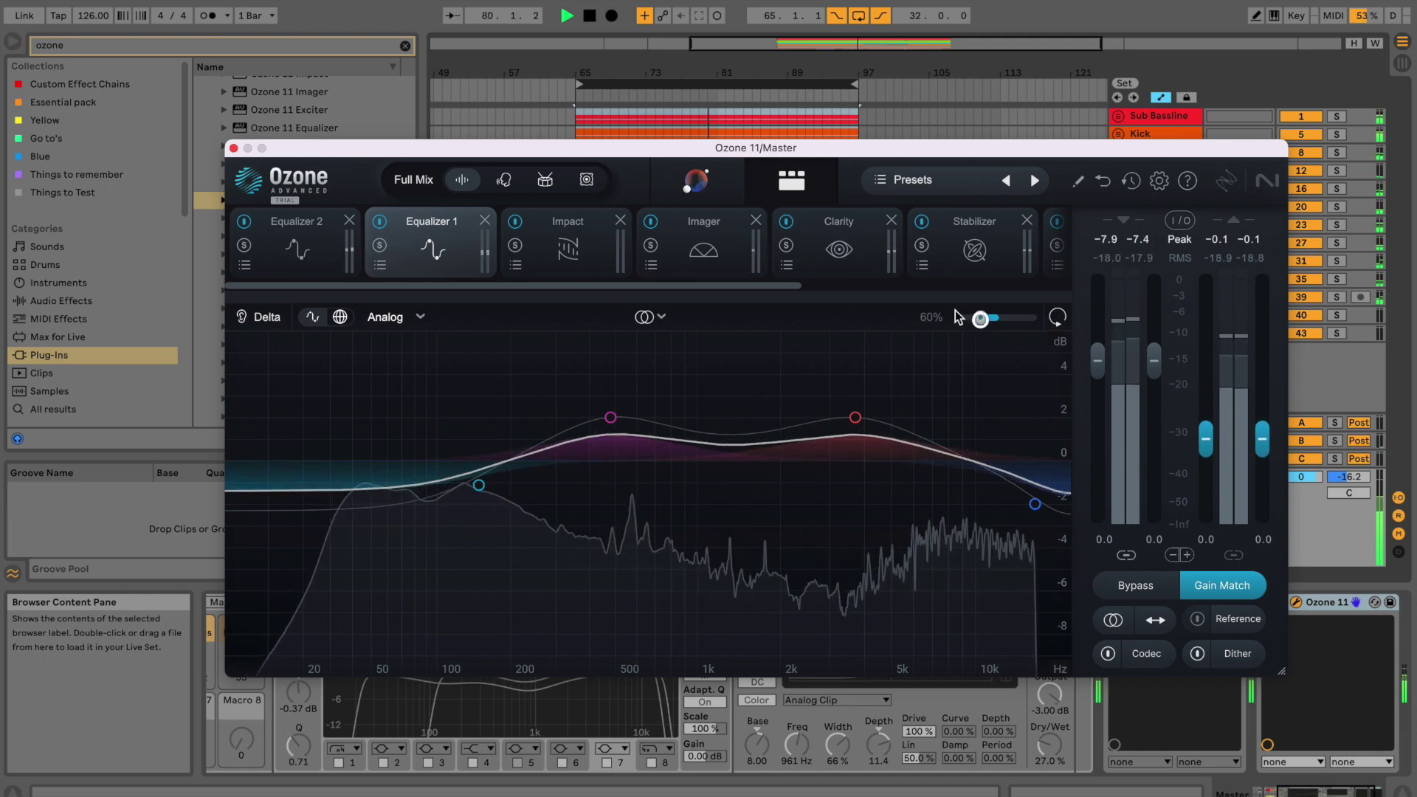
pyautogui.click(696, 180)
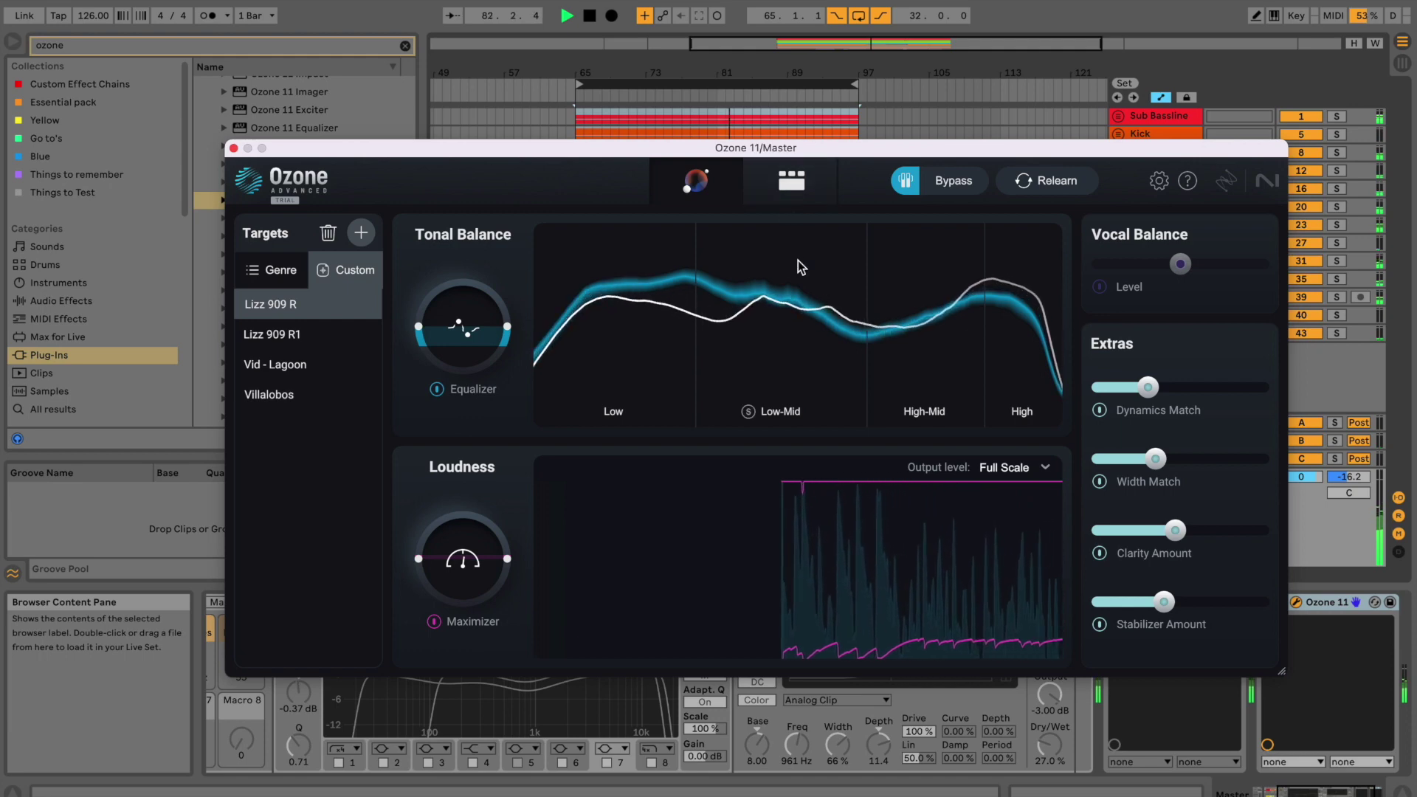
pyautogui.click(749, 411)
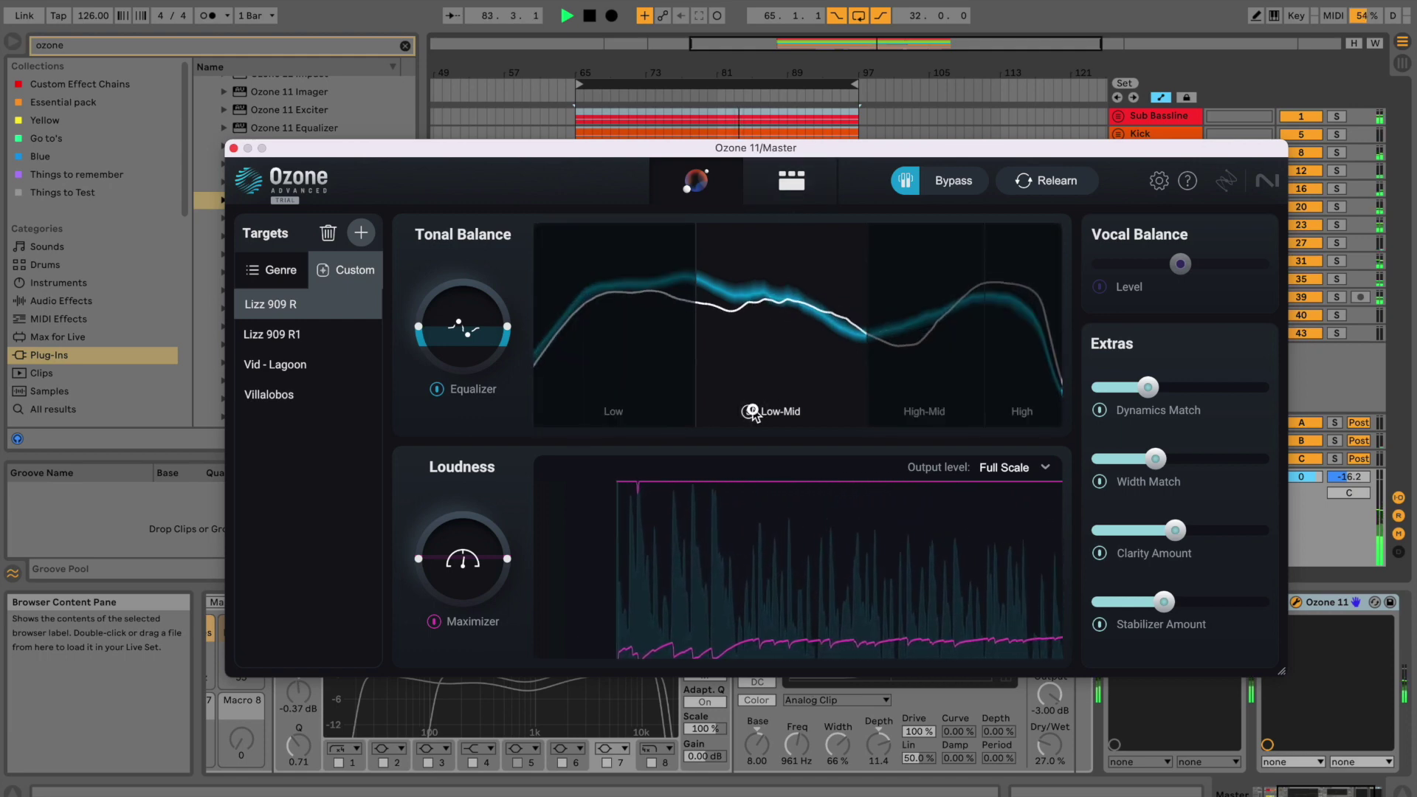
pyautogui.click(751, 412)
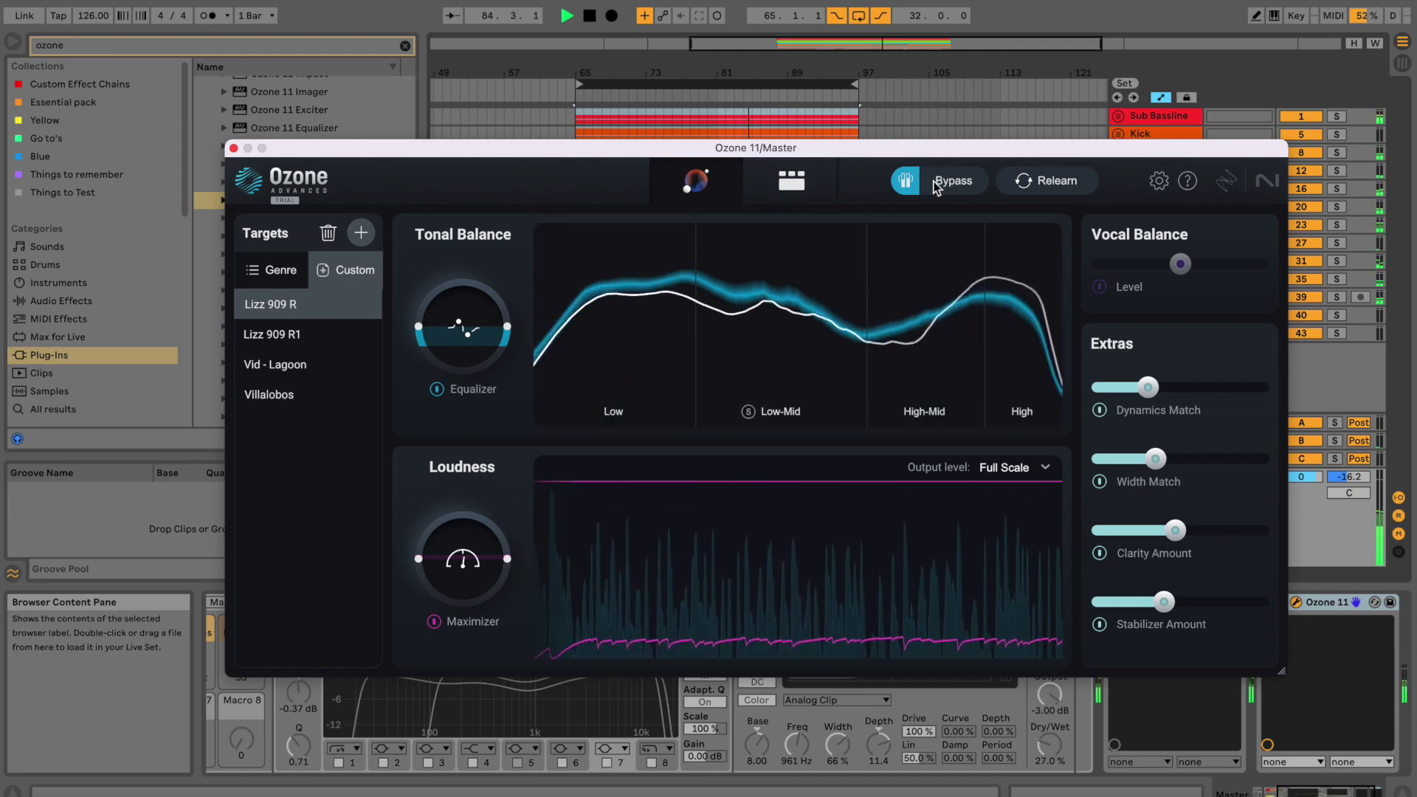
pyautogui.click(791, 180)
pyautogui.click(838, 247)
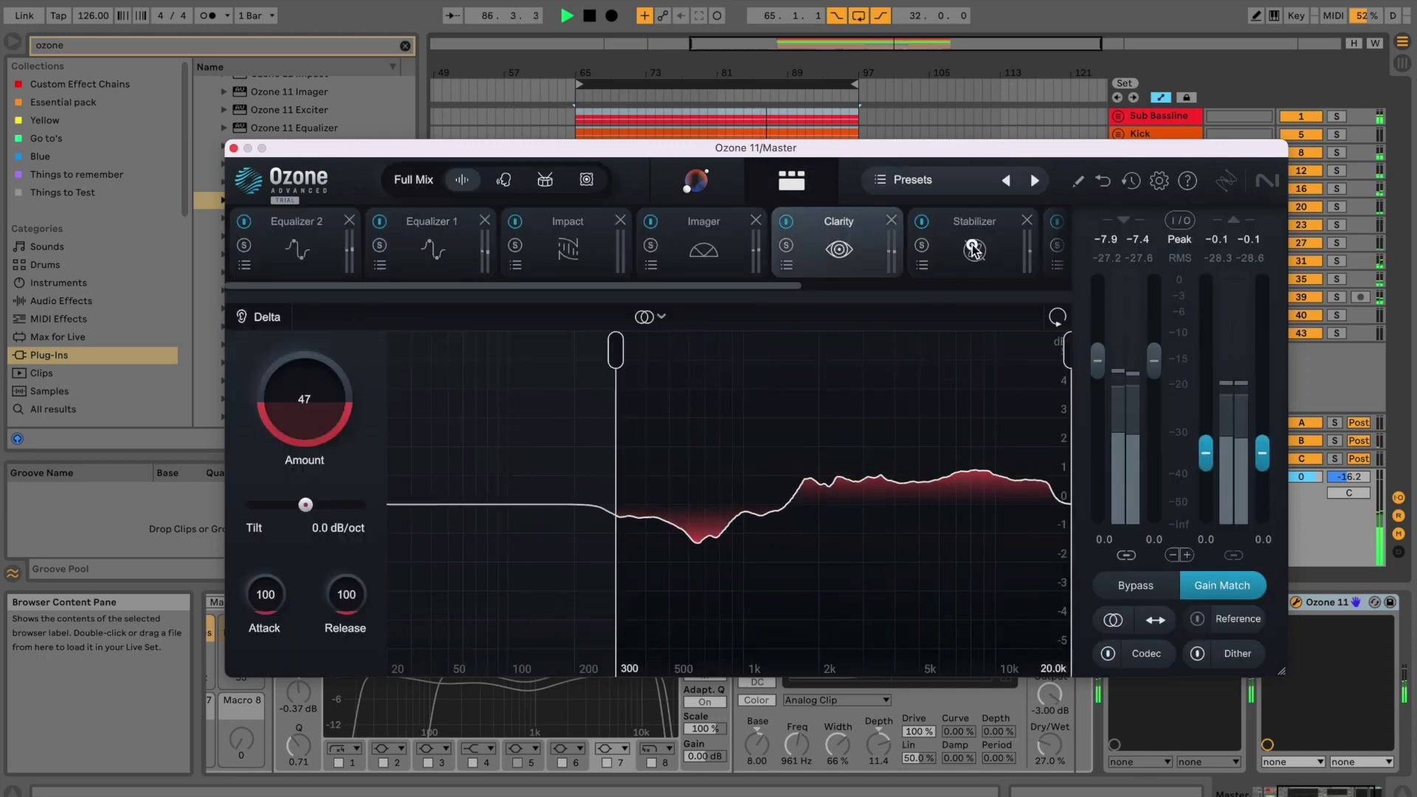
# - Add a Dynamic EQ bell at 648 Hz, −3.7 dB, Q 4.5, −47.6 dB threshold
pyautogui.click(1000, 262)
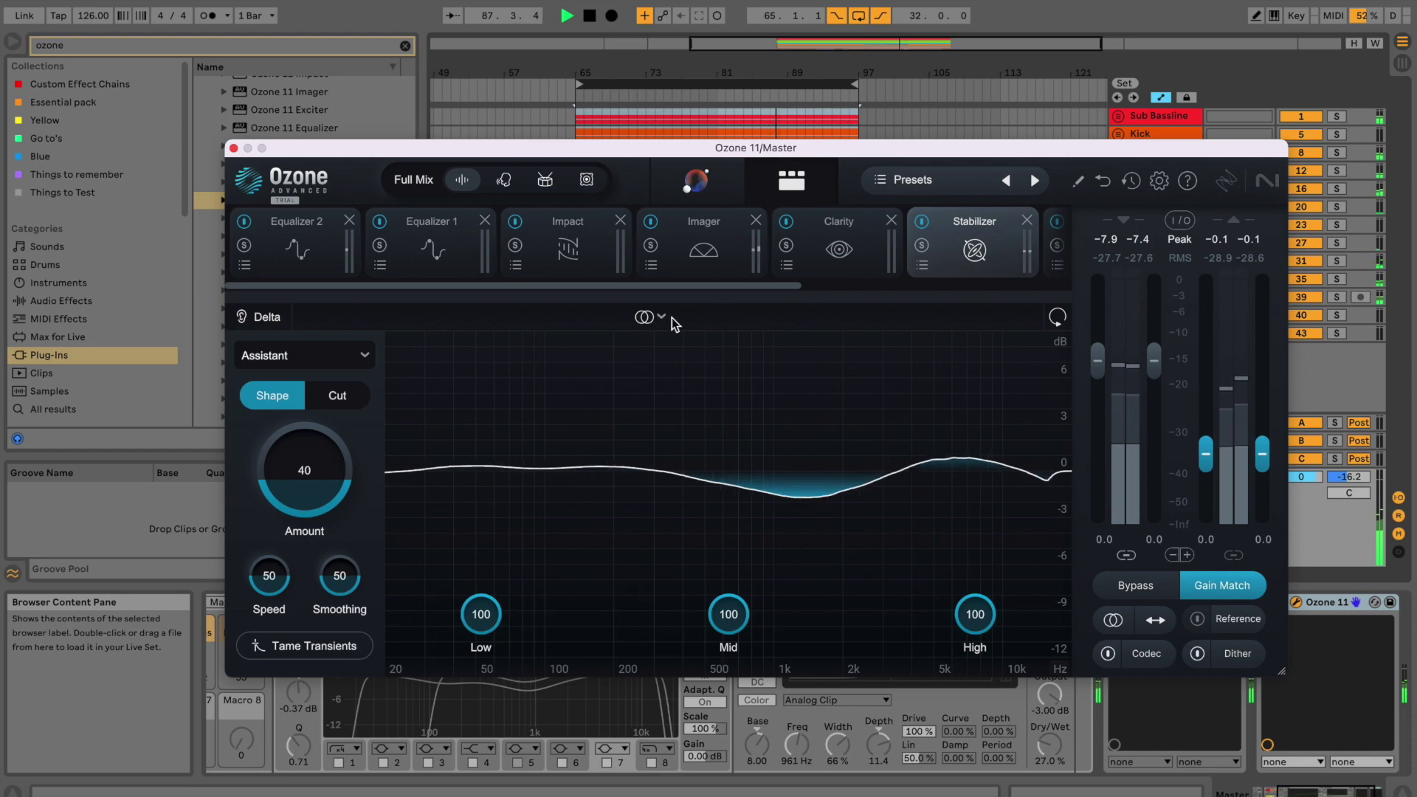
pyautogui.hscroll(5, 799, 259)
pyautogui.click(800, 259)
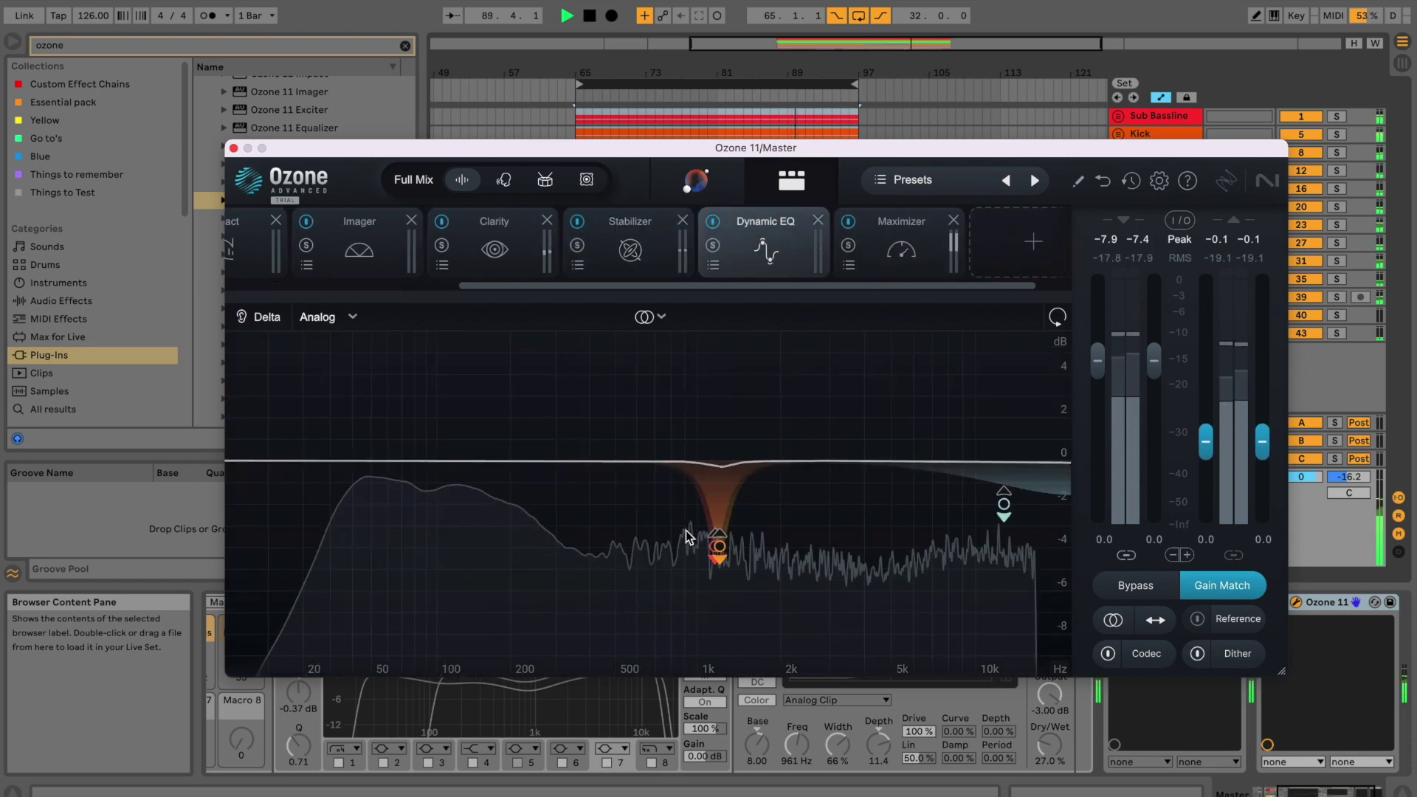
pyautogui.moveTo(633, 402); pyautogui.dragTo(687, 328)
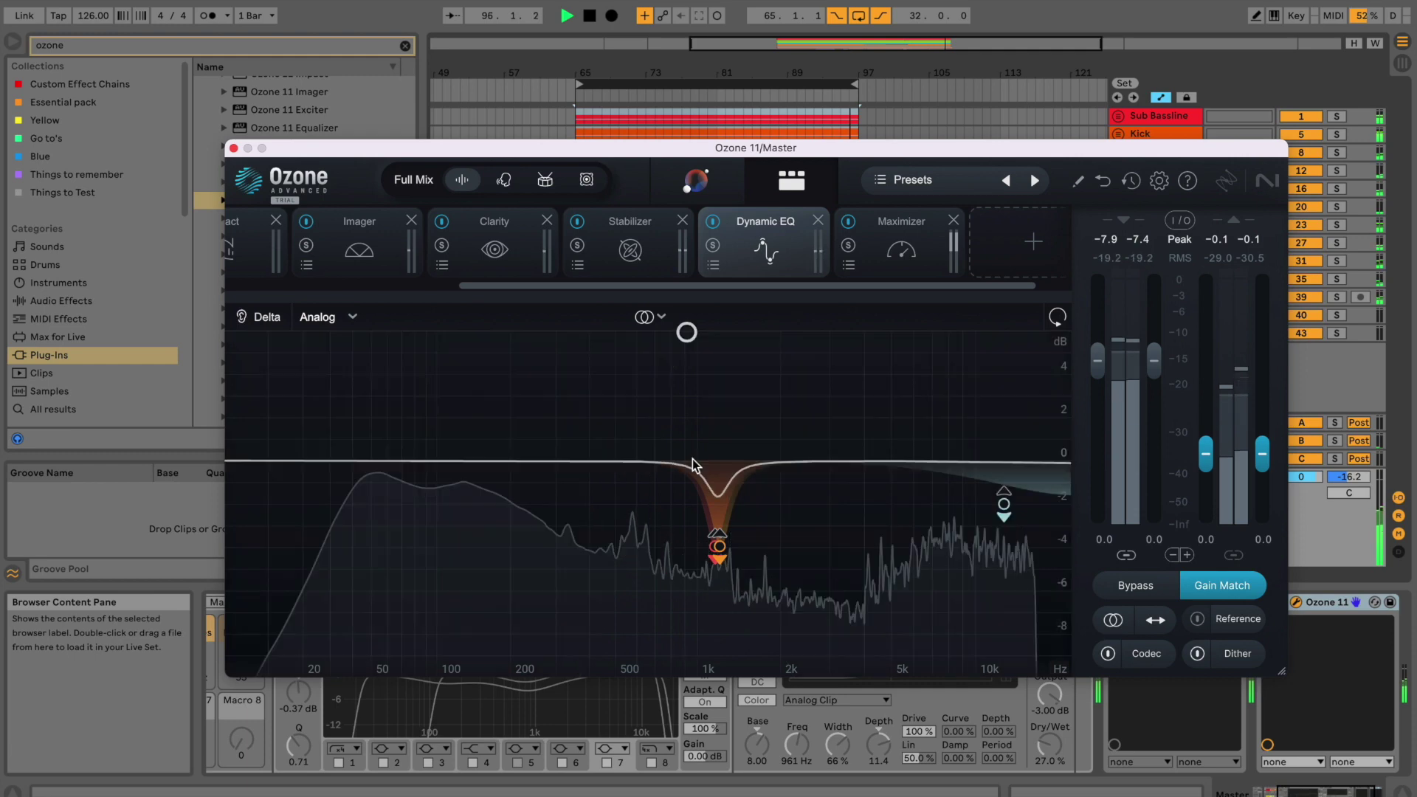
pyautogui.moveTo(716, 550); pyautogui.dragTo(639, 548)
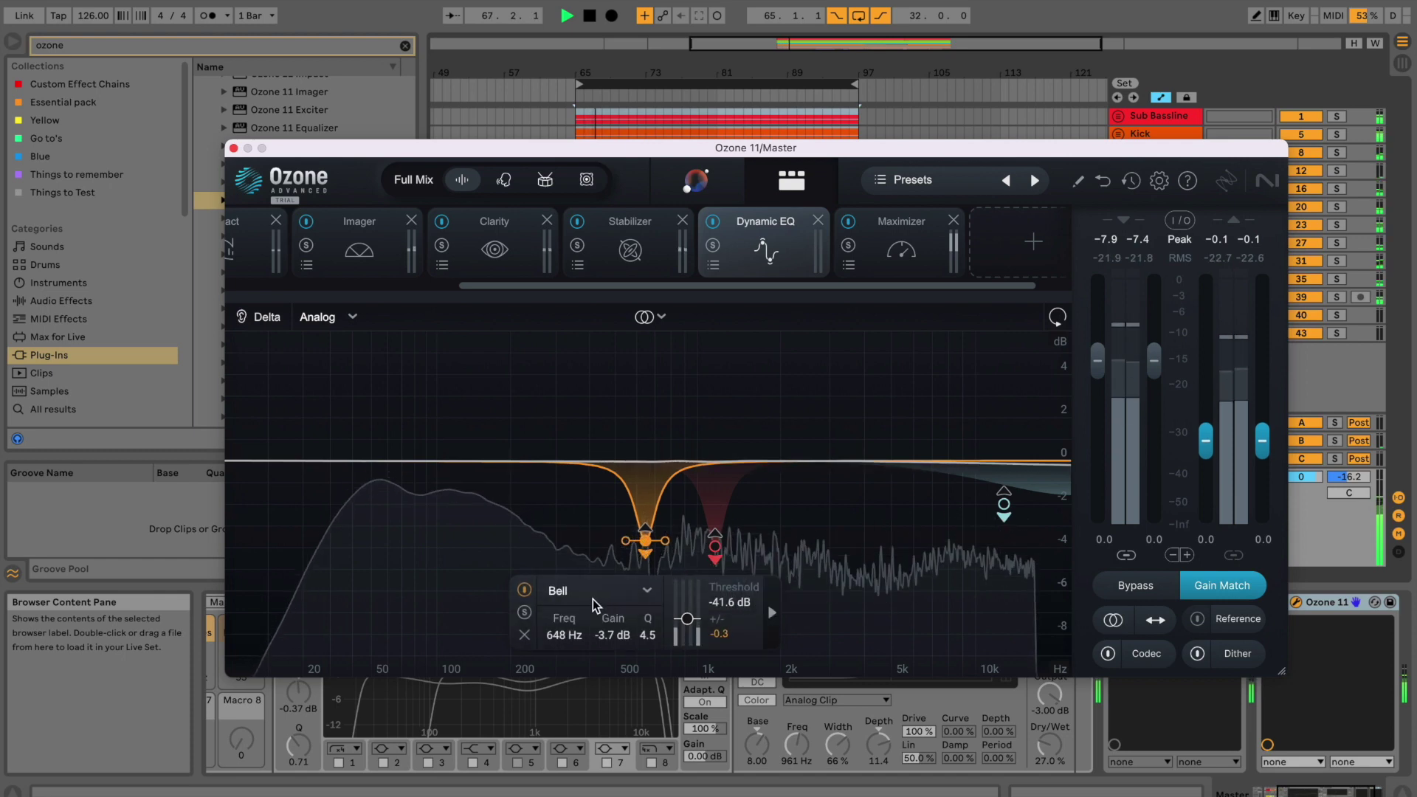
pyautogui.moveTo(687, 618); pyautogui.dragTo(692, 623)
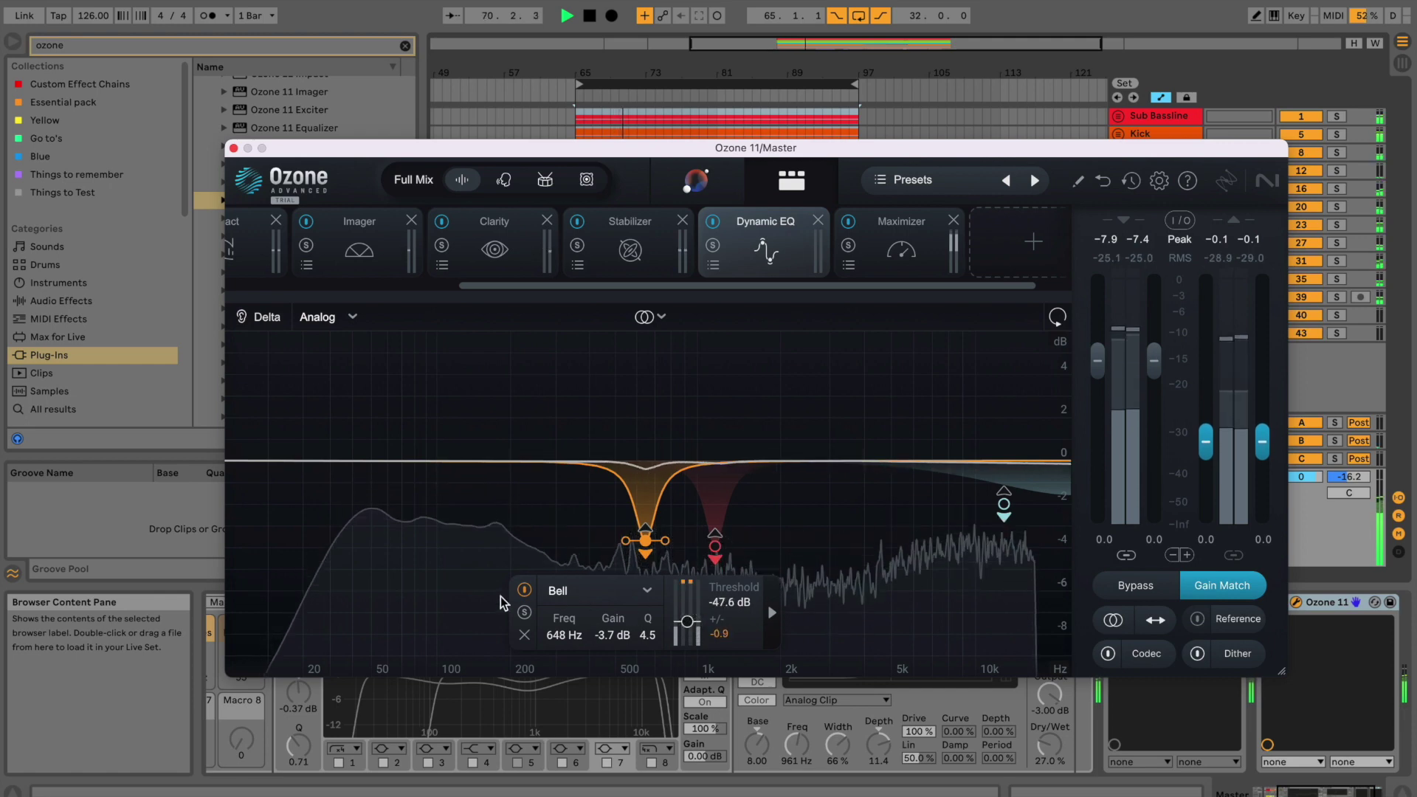
# - A/B the 648 Hz band, stop playback, sweep the spectrum, then select the Maximizer
pyautogui.click(524, 591)
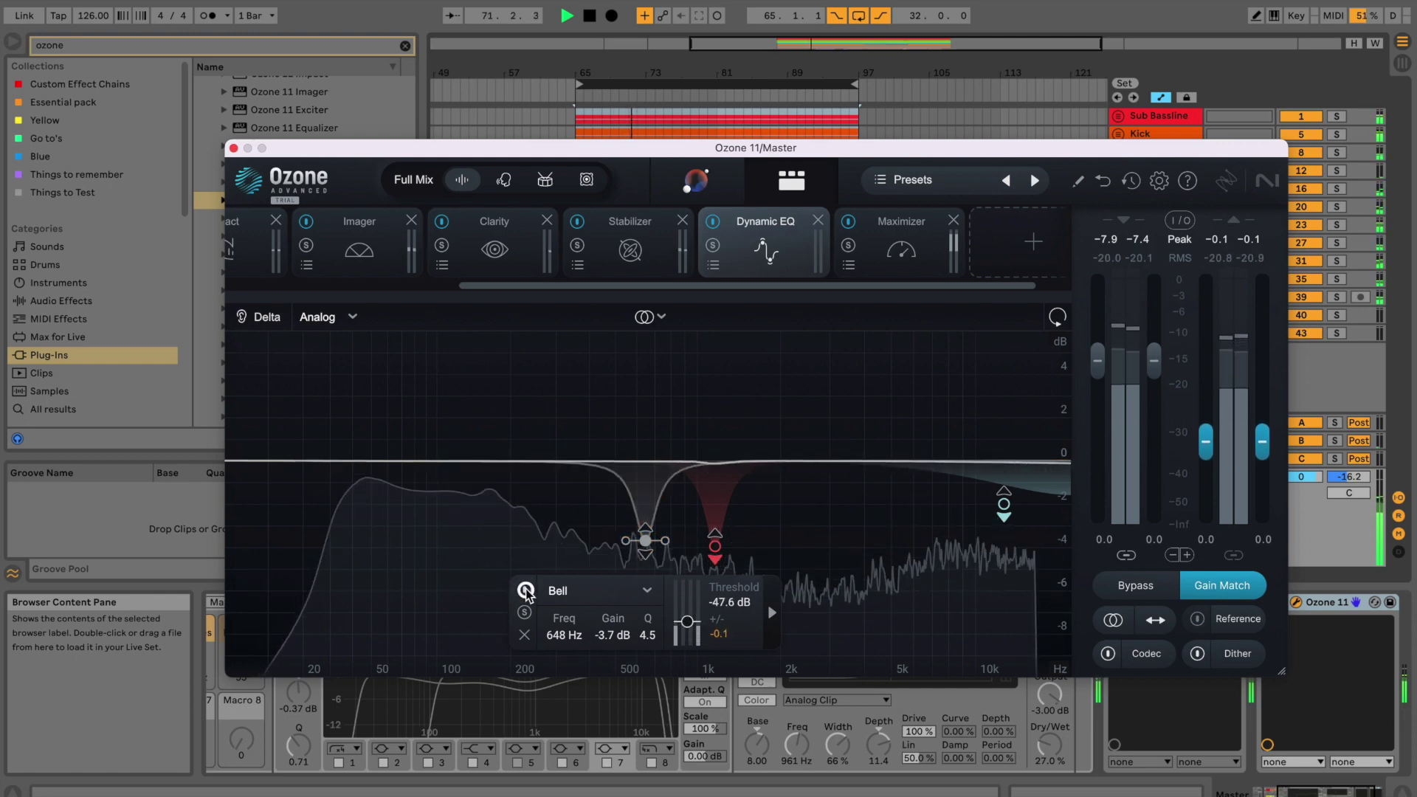
pyautogui.click(524, 590)
pyautogui.press('space')
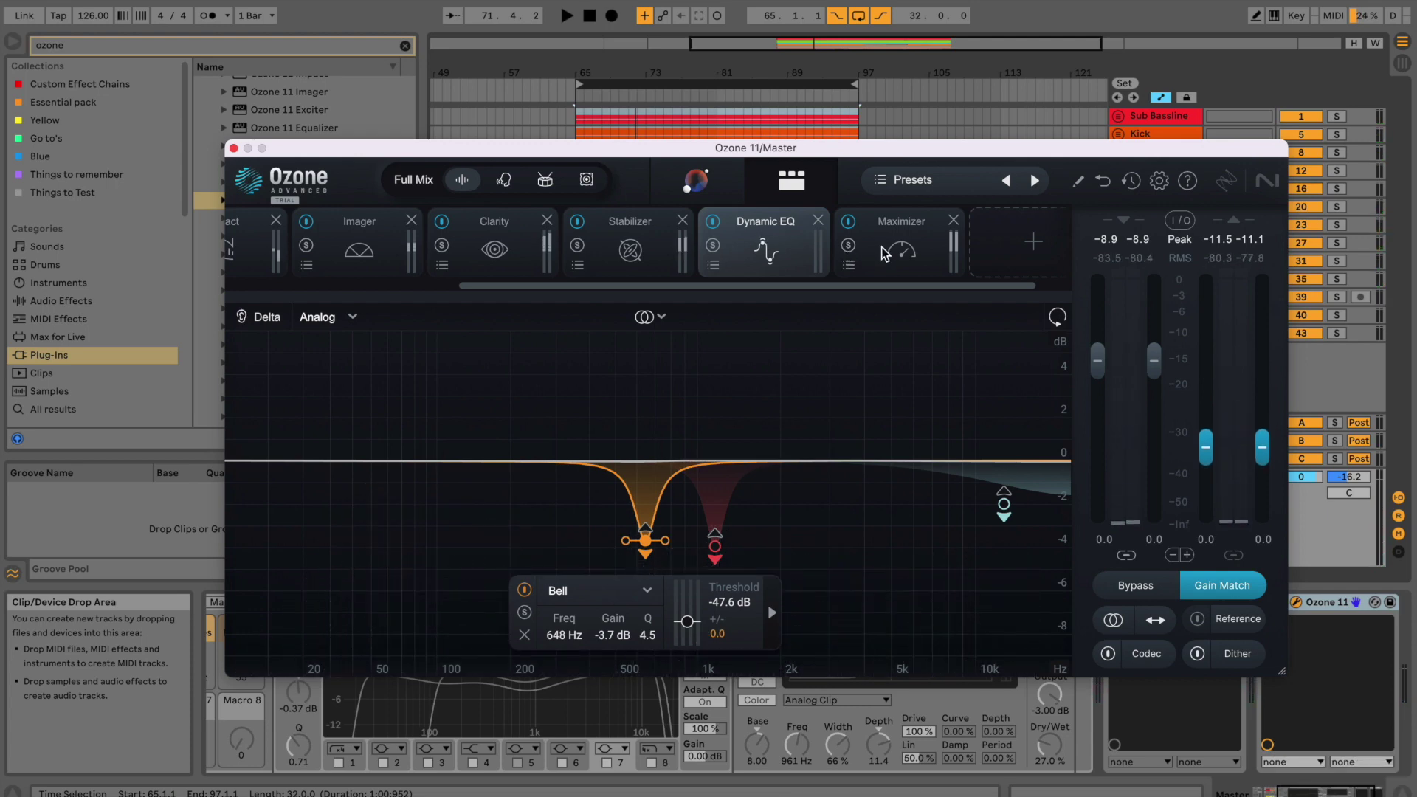
pyautogui.moveTo(573, 387); pyautogui.dragTo(563, 348)
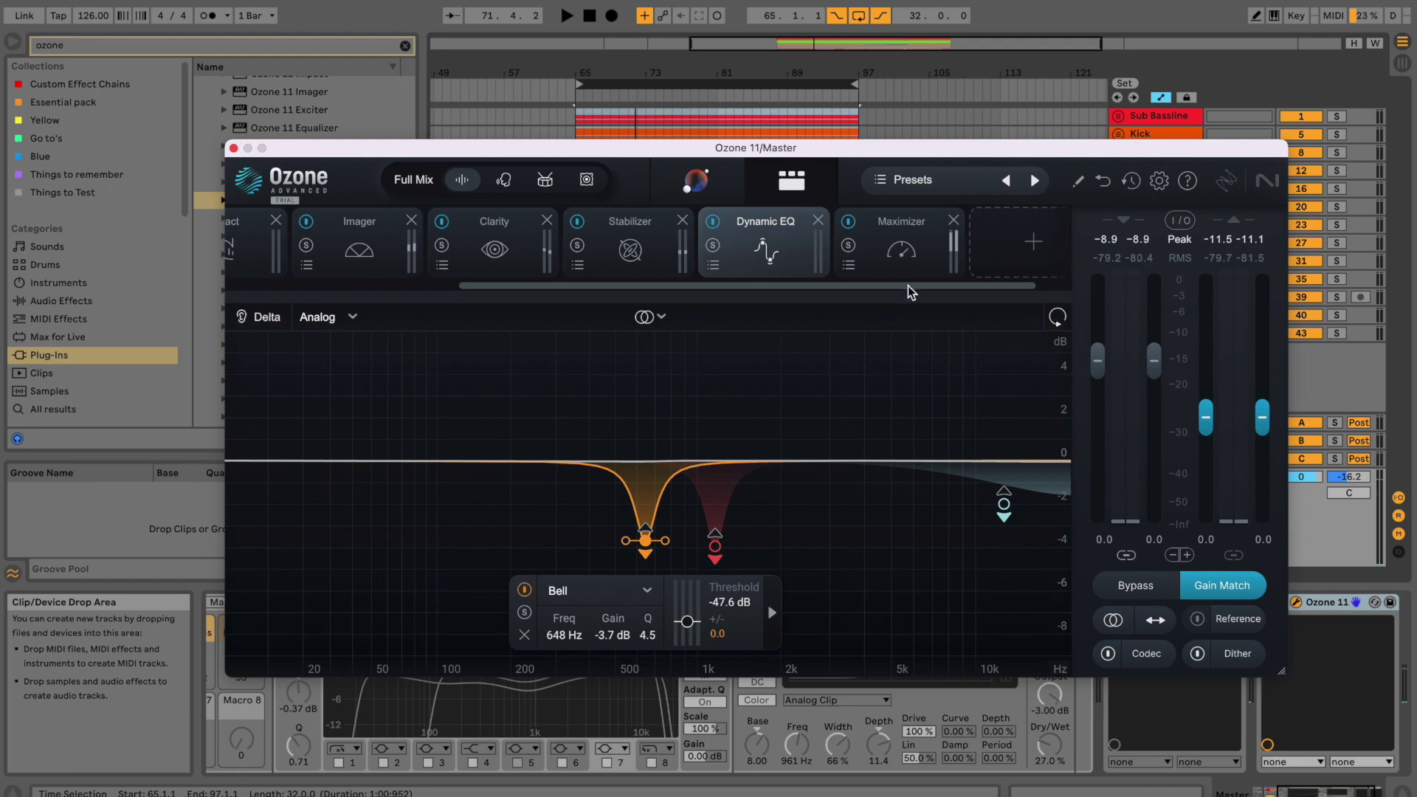
pyautogui.click(901, 250)
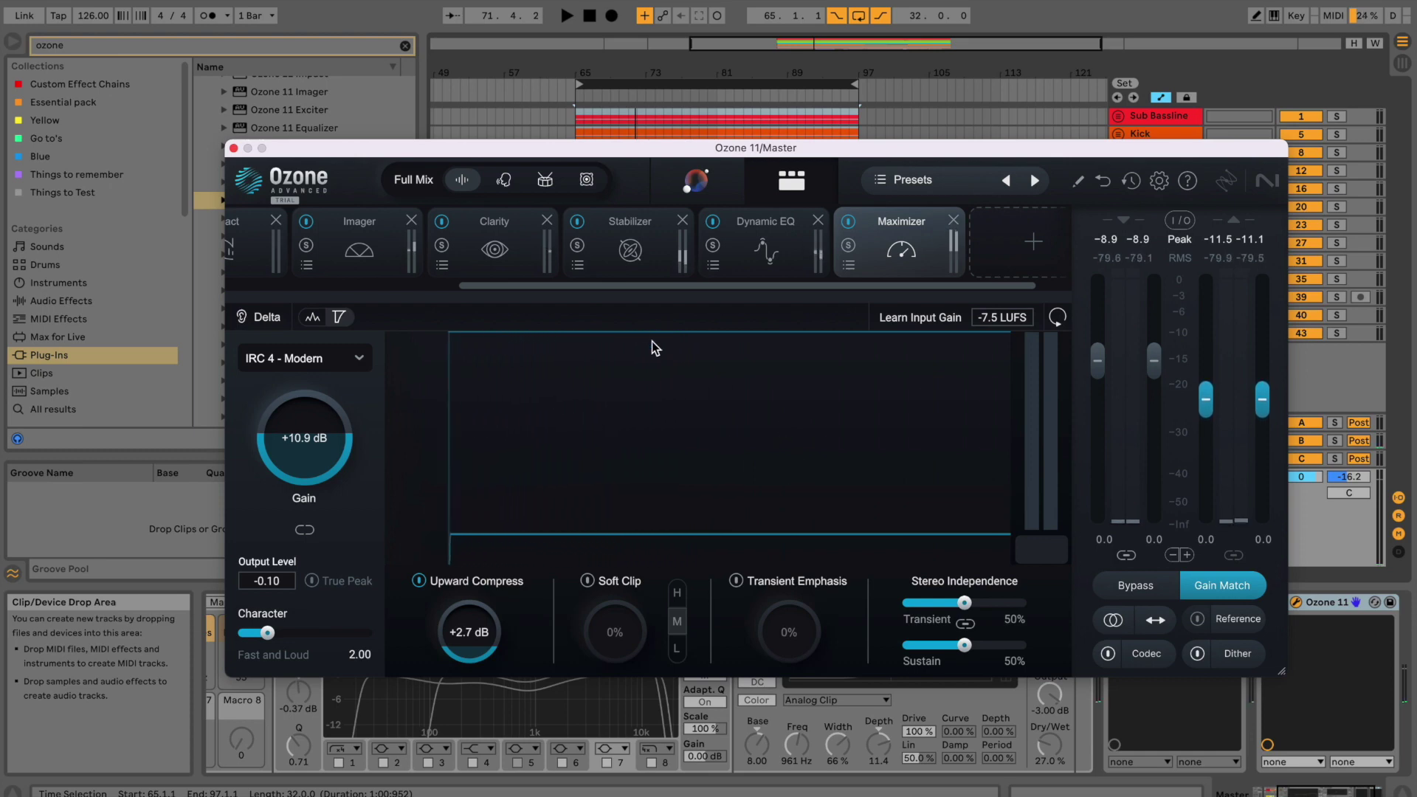
# - Move Ozone up, enlarge it, and show Tonal Balance against the Lizz 909 R target
pyautogui.moveTo(611, 150); pyautogui.dragTo(595, 137)
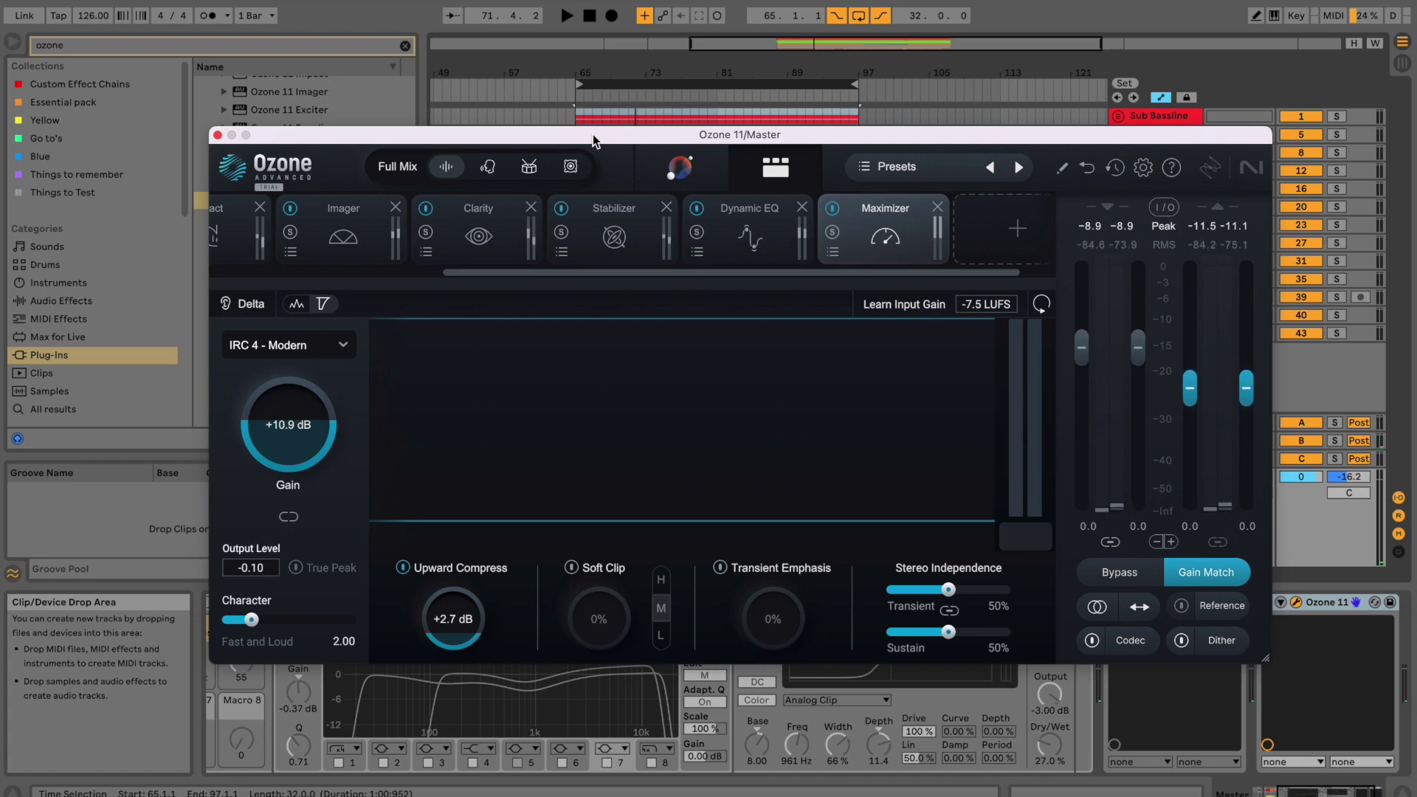
pyautogui.moveTo(617, 132); pyautogui.dragTo(609, 70)
pyautogui.moveTo(1262, 598); pyautogui.dragTo(1310, 648)
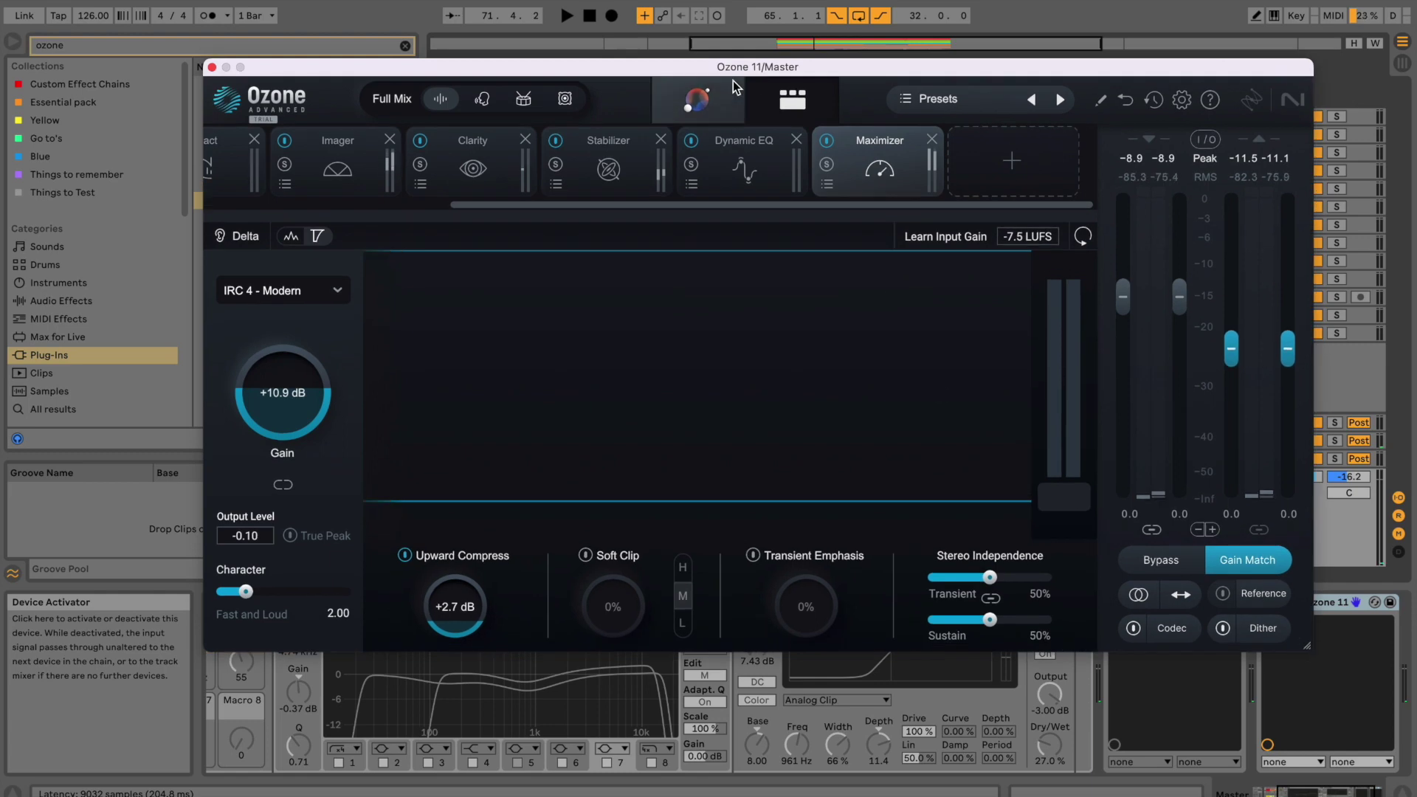
pyautogui.click(683, 96)
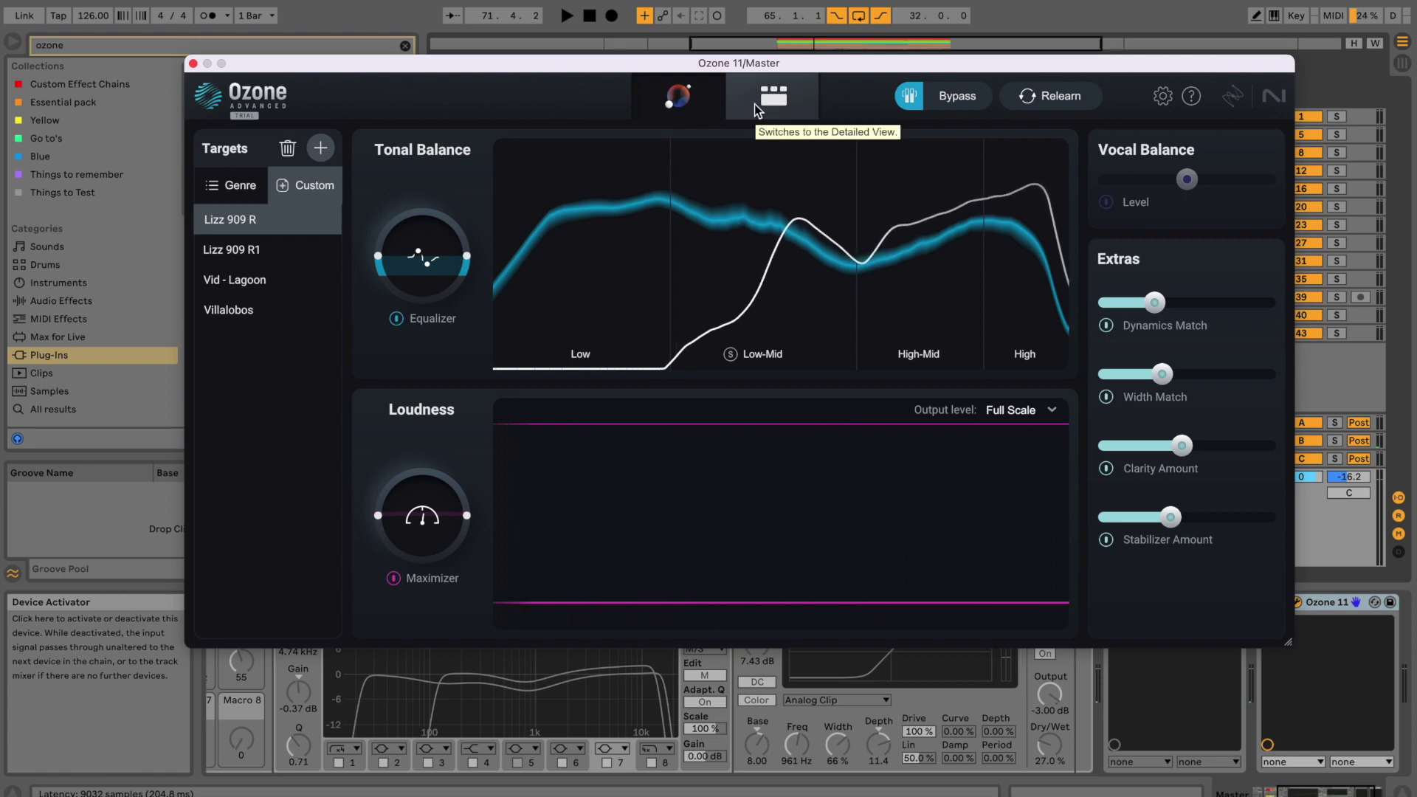
# - Return to Ozone's module chain view and bypass all of Ozone's processing
pyautogui.moveTo(769, 64); pyautogui.dragTo(769, 70)
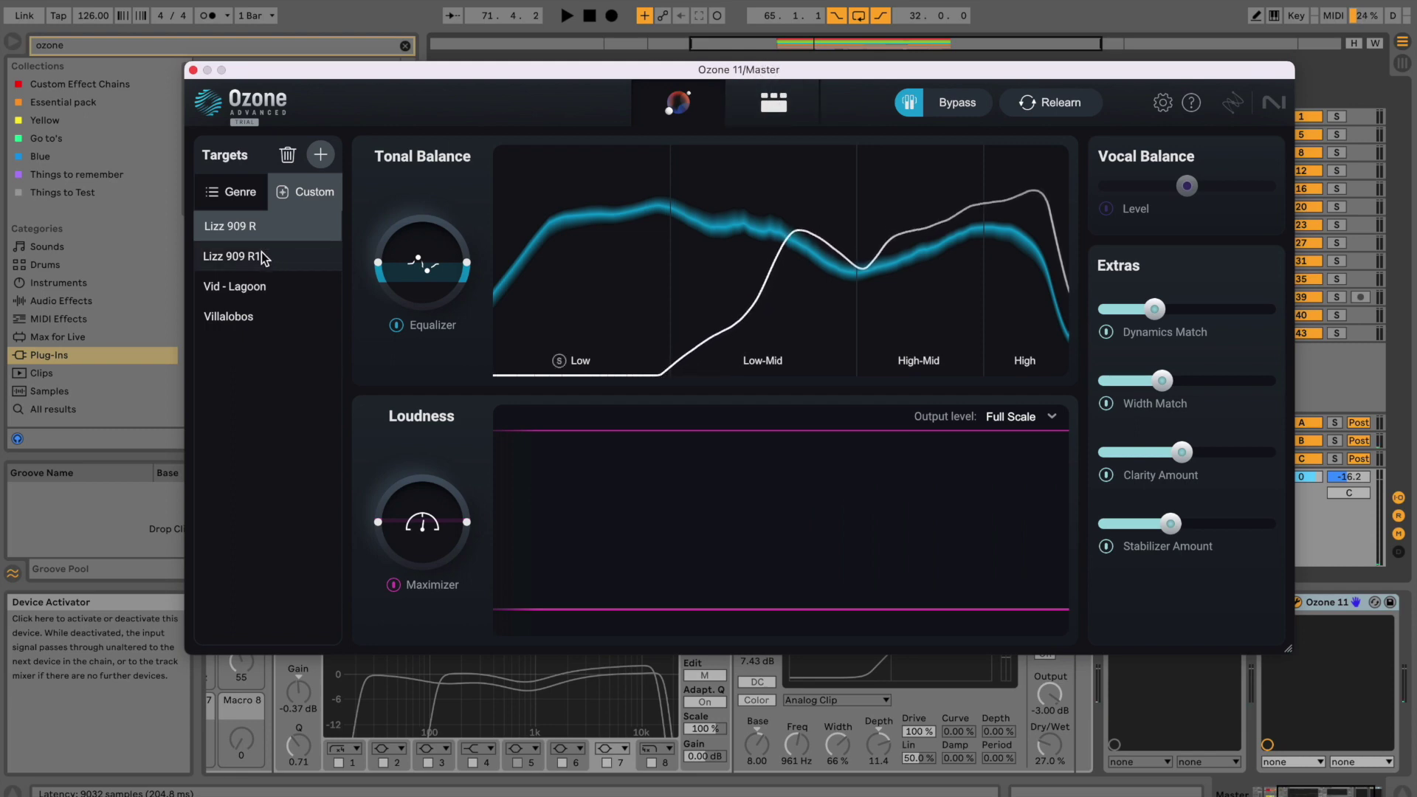
pyautogui.click(756, 85)
pyautogui.click(1143, 562)
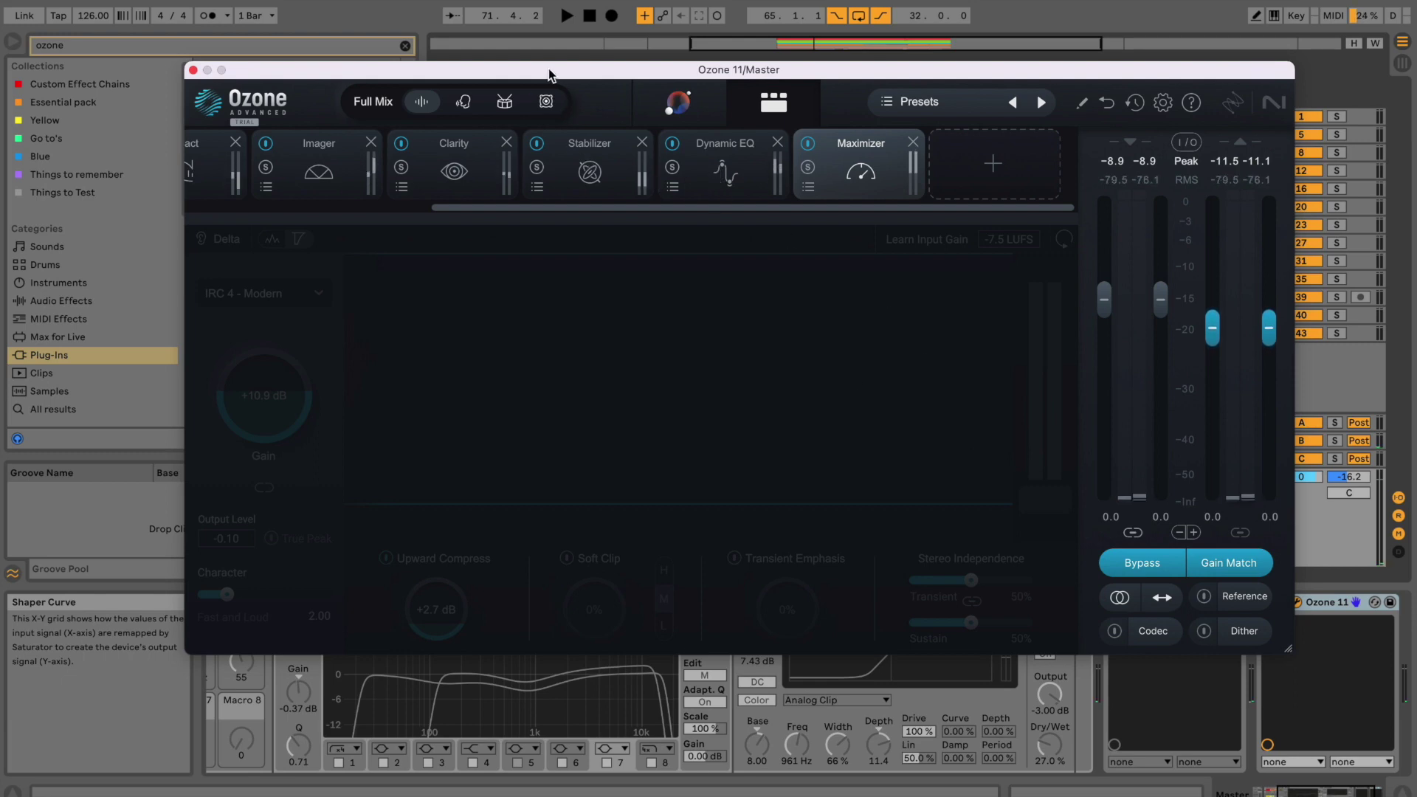
# - Move the Ozone window aside and close the plugin window to reveal Ableton's arrangement
pyautogui.moveTo(550, 71); pyautogui.dragTo(583, 87)
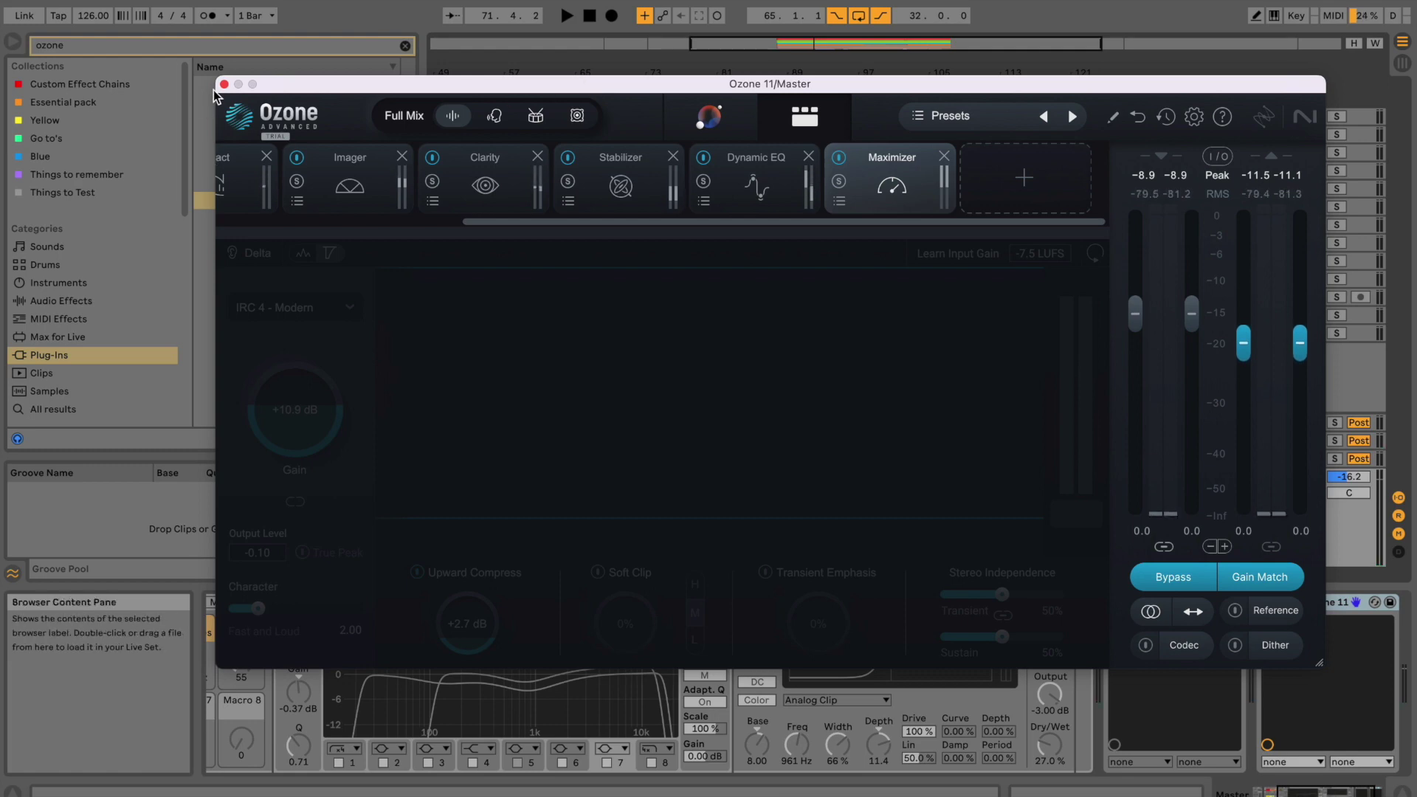
pyautogui.press('super+alt+p')
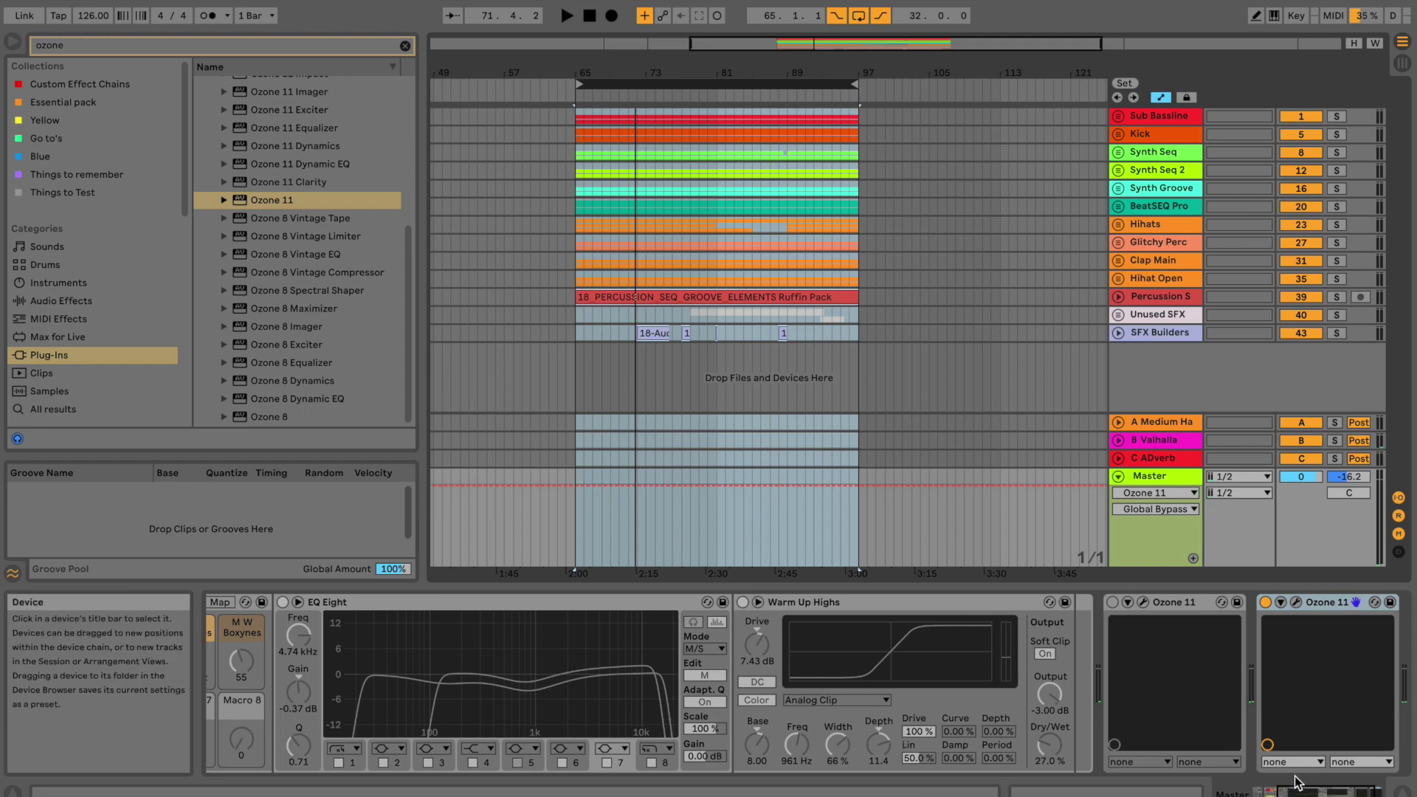
# - Select the Ruffin rack and scroll the Master device chain to the two Ozone 11 devices
pyautogui.scroll(5, 1196, 768)
pyautogui.click(378, 595)
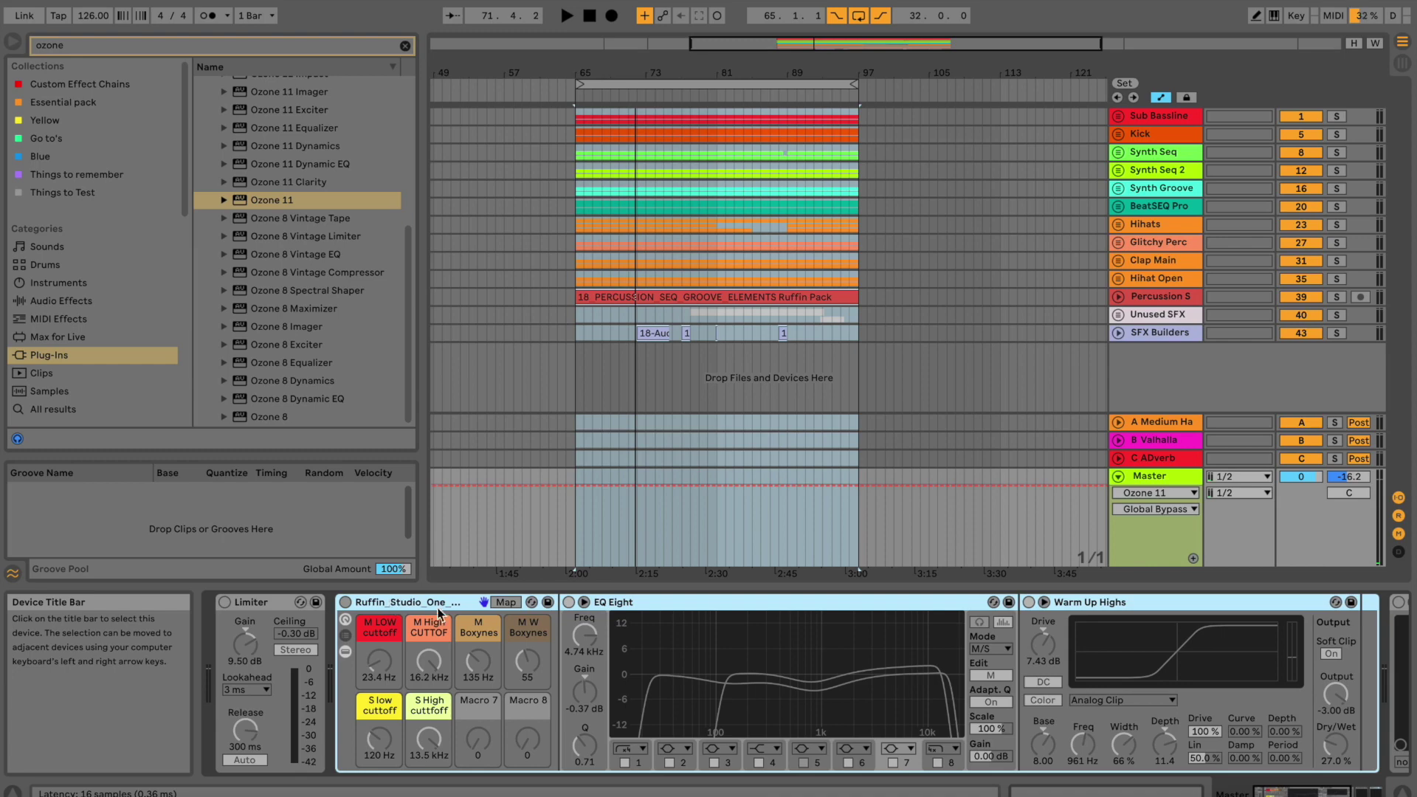
pyautogui.click(1351, 793)
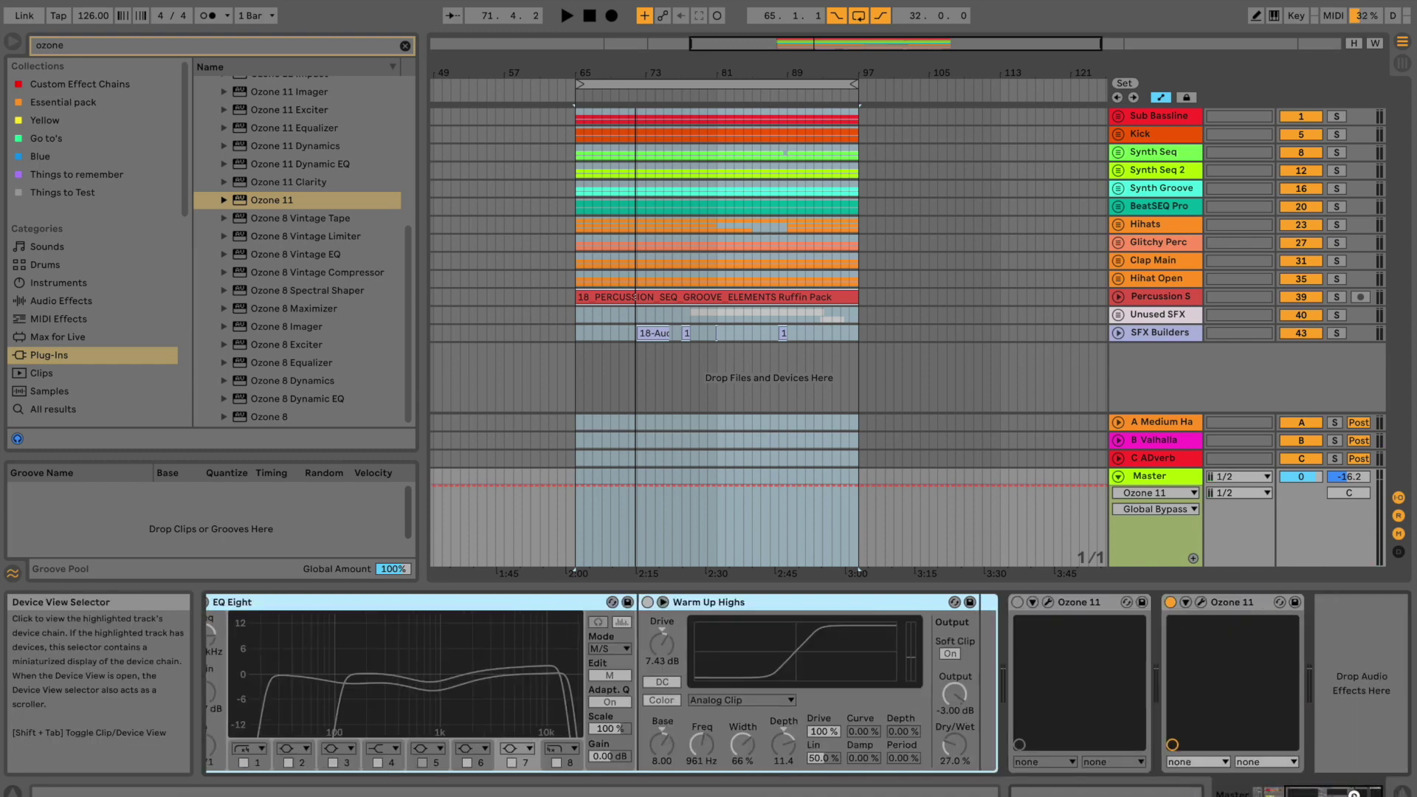